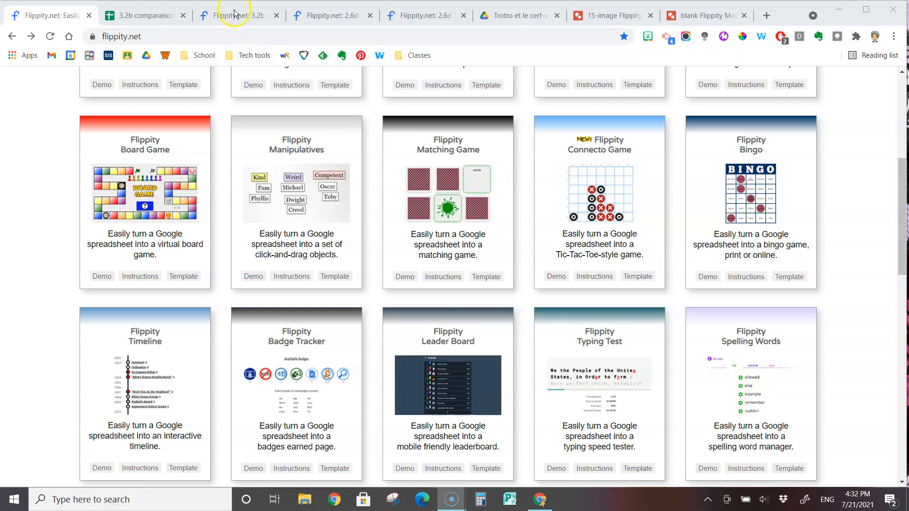
View the fêtes nationales Venn diagram activity, and select its text terms in A2:A17 of the source spreadsheet
left_click(235, 16)
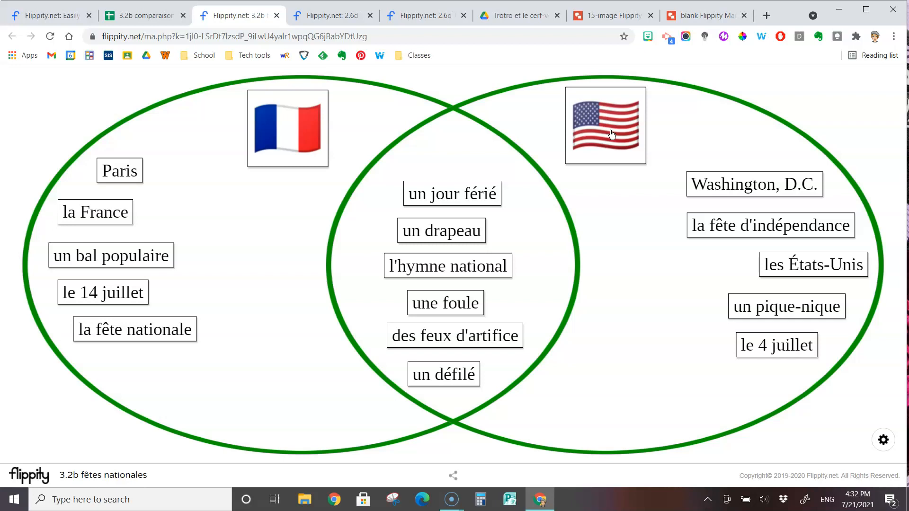
left_click(157, 19)
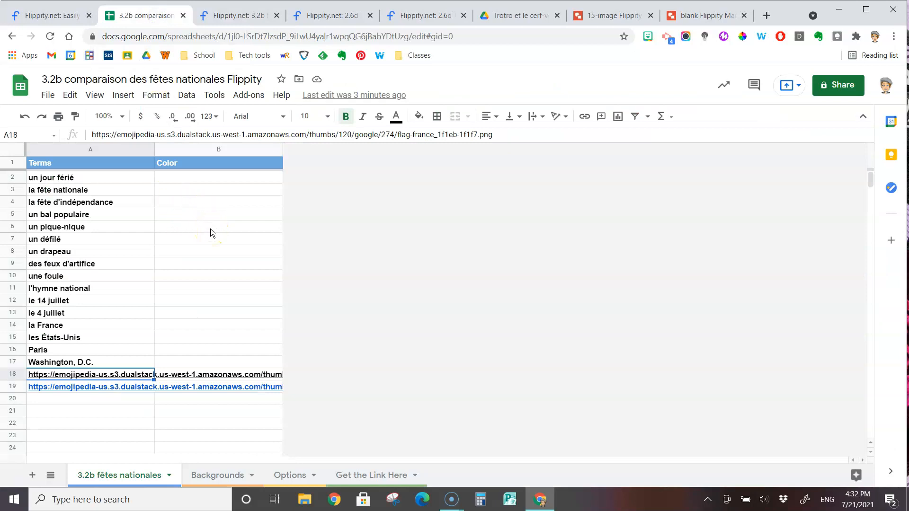
left_click(78, 180)
left_click_drag(78, 180, 82, 363)
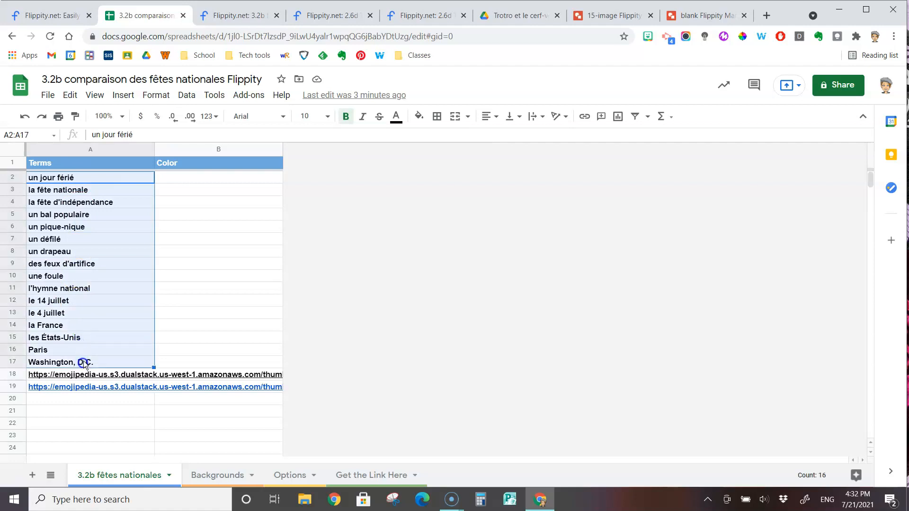
Inspect the French and United States flag image URLs in cells A18 and A19, including the .png ending
left_click(106, 377)
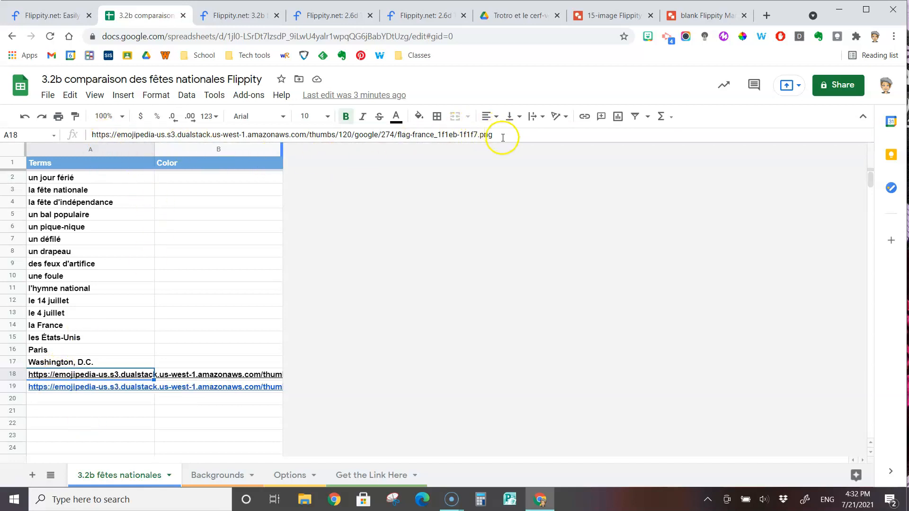
mouse_move(121, 380)
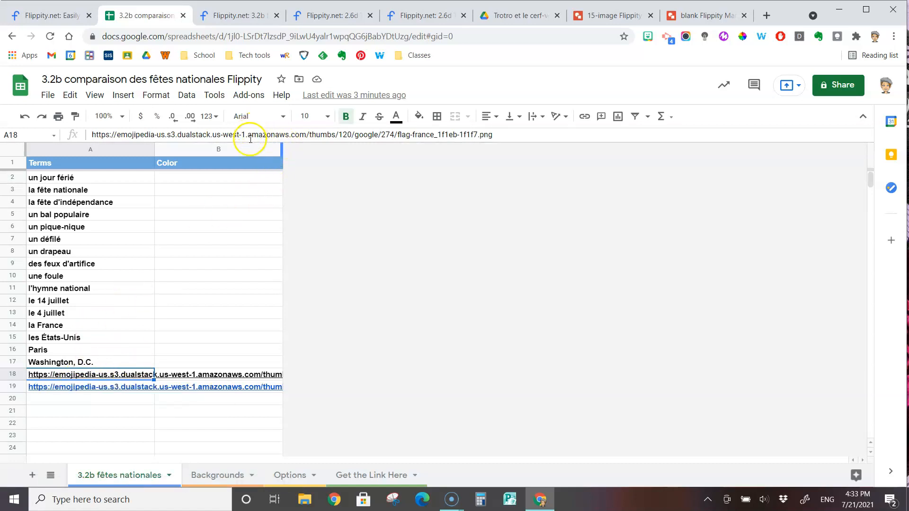
left_click(521, 136)
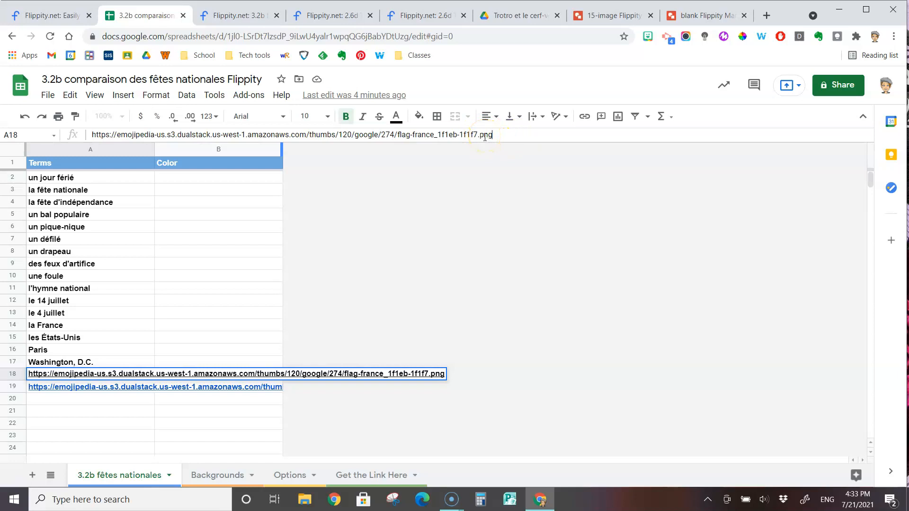
left_click(116, 400)
left_click(110, 378)
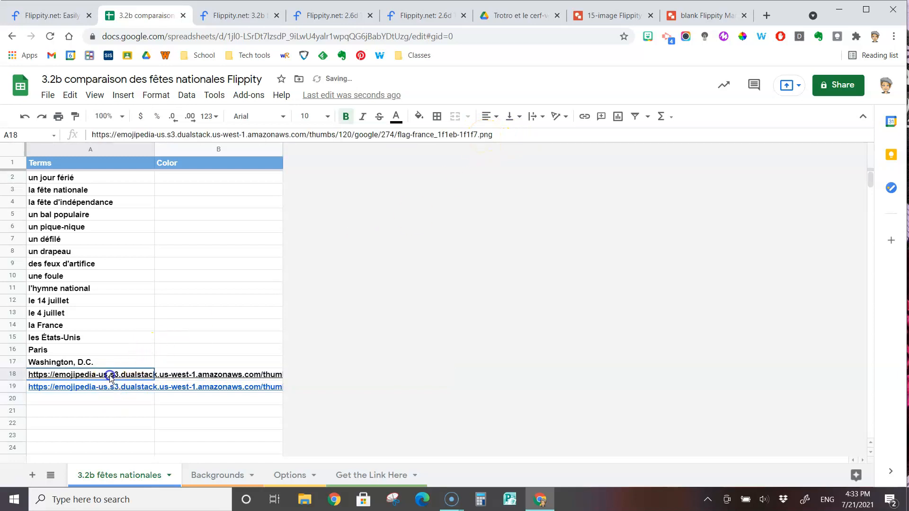
left_click(30, 387)
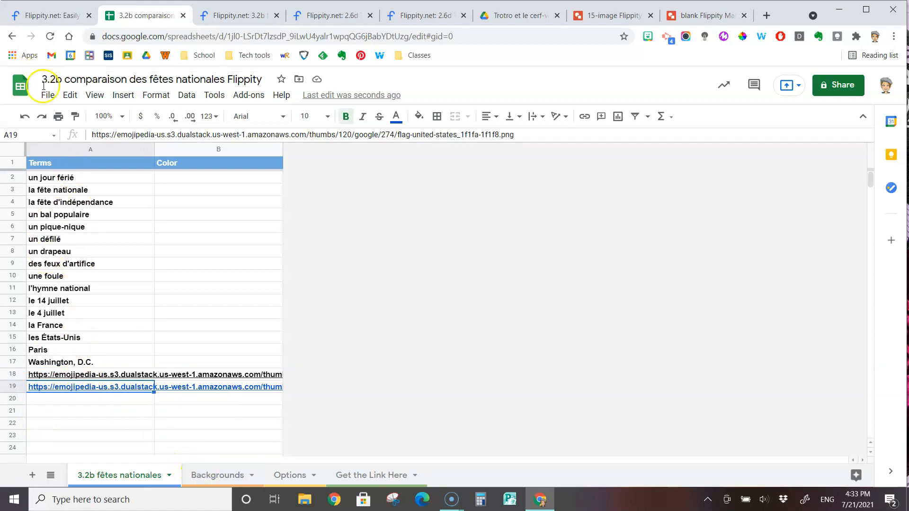
Return to the fêtes nationales Venn diagram and shift the French flag slightly inside its circle
left_click(243, 12)
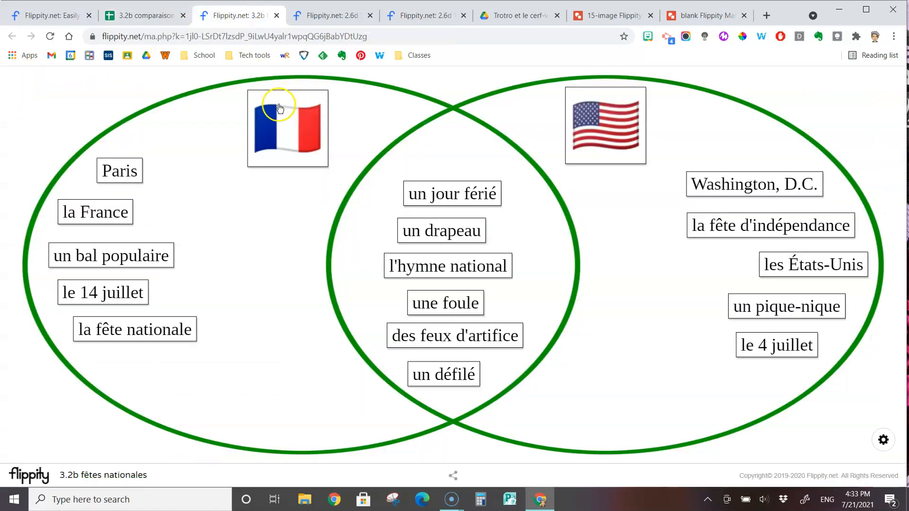
mouse_move(288, 125)
left_mouse_down()
mouse_move(282, 162)
mouse_move(320, 237)
mouse_move(276, 119)
mouse_move(288, 123)
left_mouse_up()
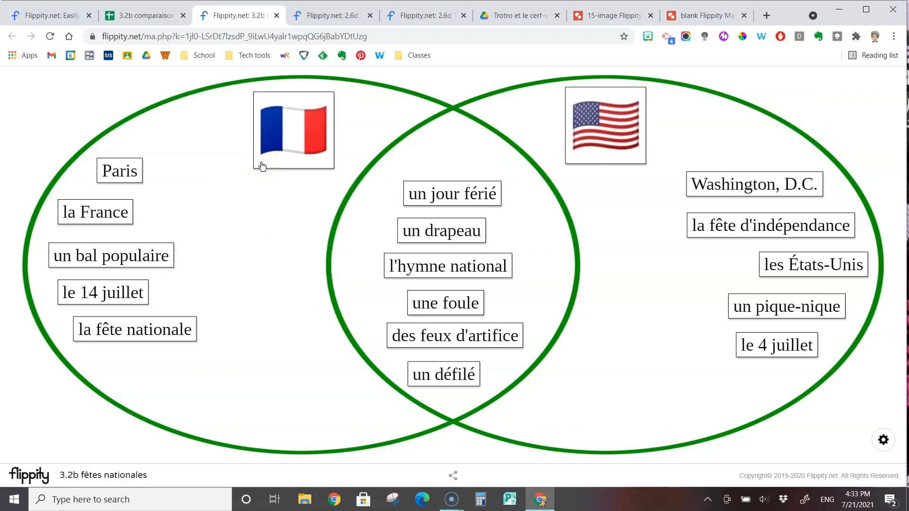
Open the Flippity Manipulatives instructions and read through to the frequently asked question about using multimedia
left_click(42, 15)
left_click(266, 186)
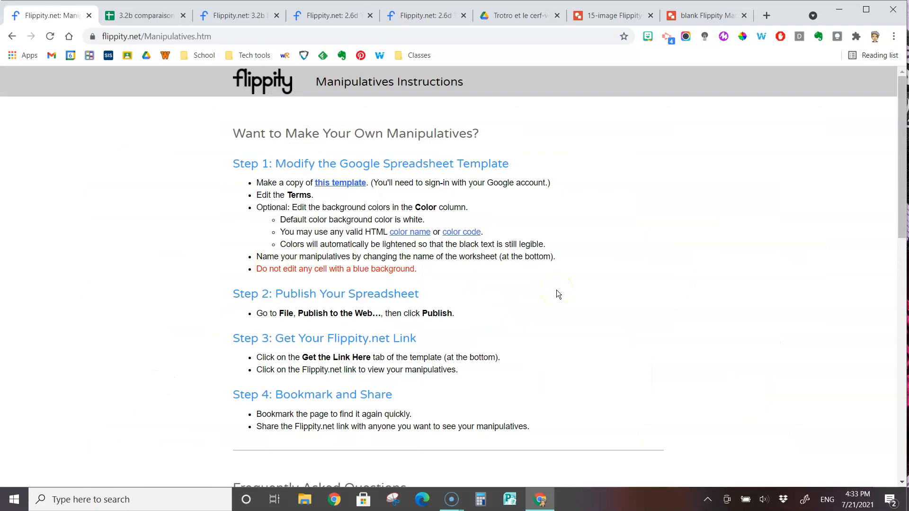
scroll(556, 290, "down", 5)
scroll(556, 290, "down", 2)
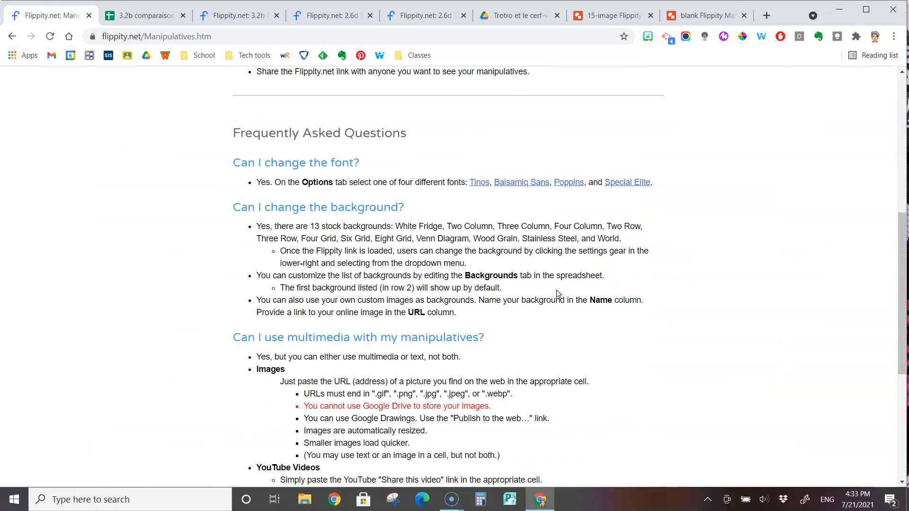
scroll(556, 290, "down", 2)
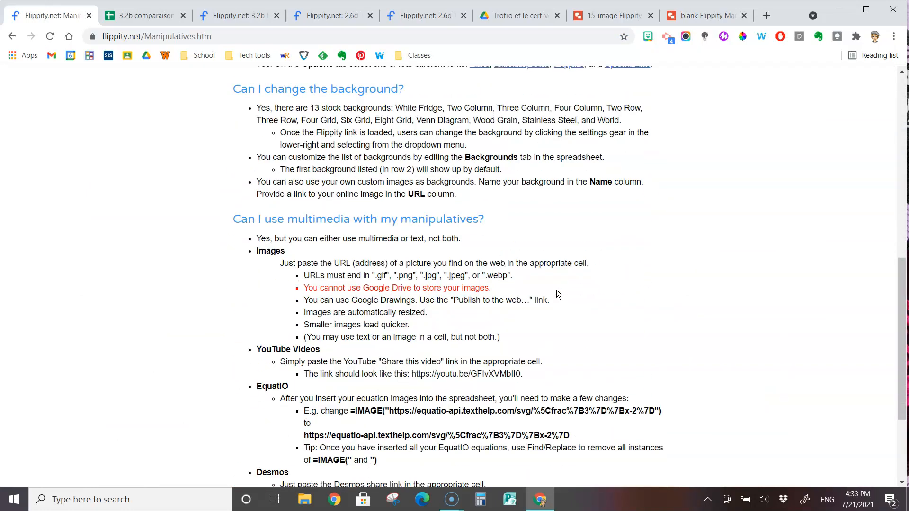
scroll(460, 235, "up", 10)
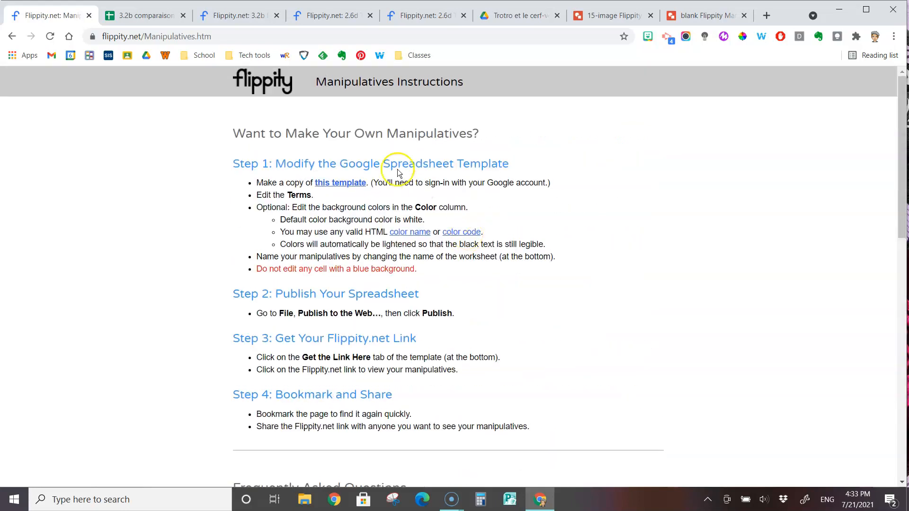
scroll(407, 383, "down", 7)
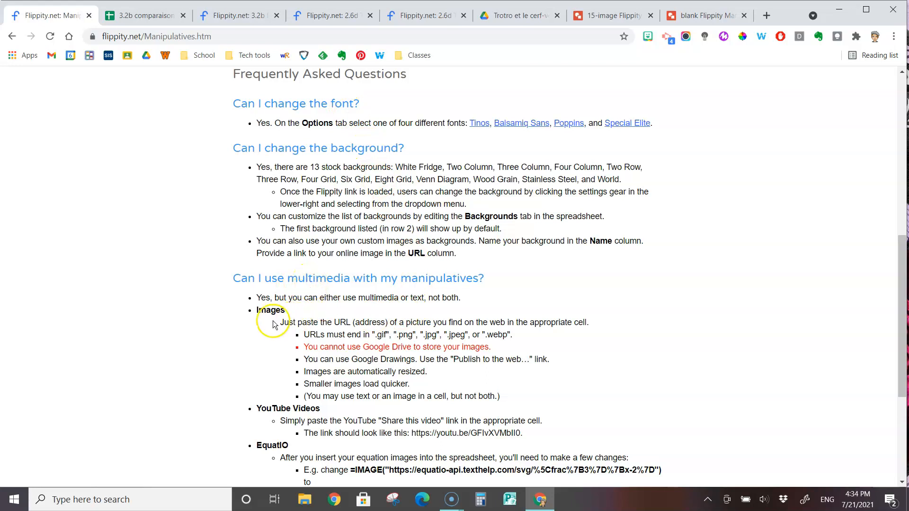
Highlight the Images guidelines in the multimedia answer, and the rule on which file endings image URLs must have
left_click_drag(237, 315, 542, 400)
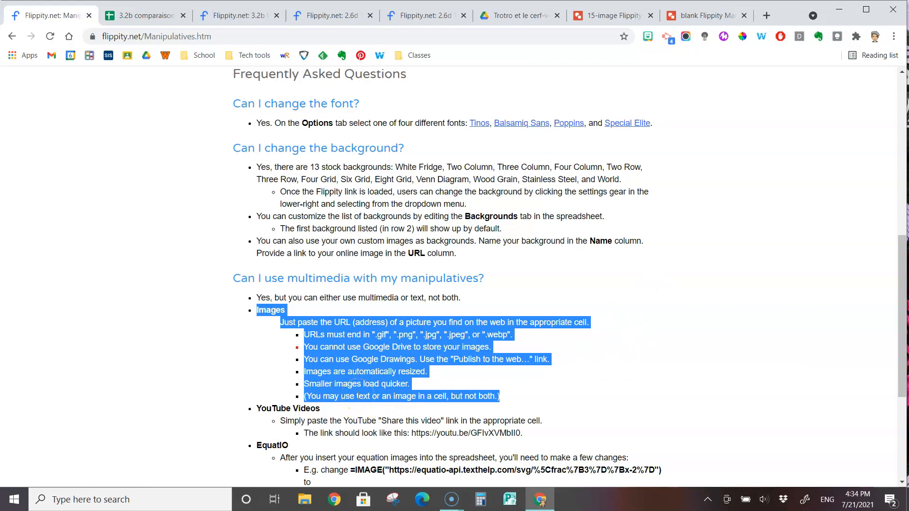
left_click(358, 394)
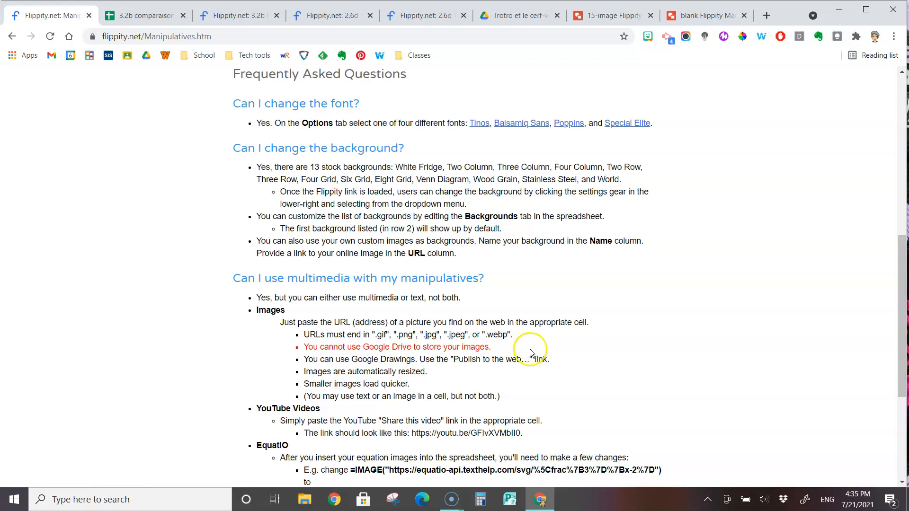
left_click_drag(528, 334, 274, 337)
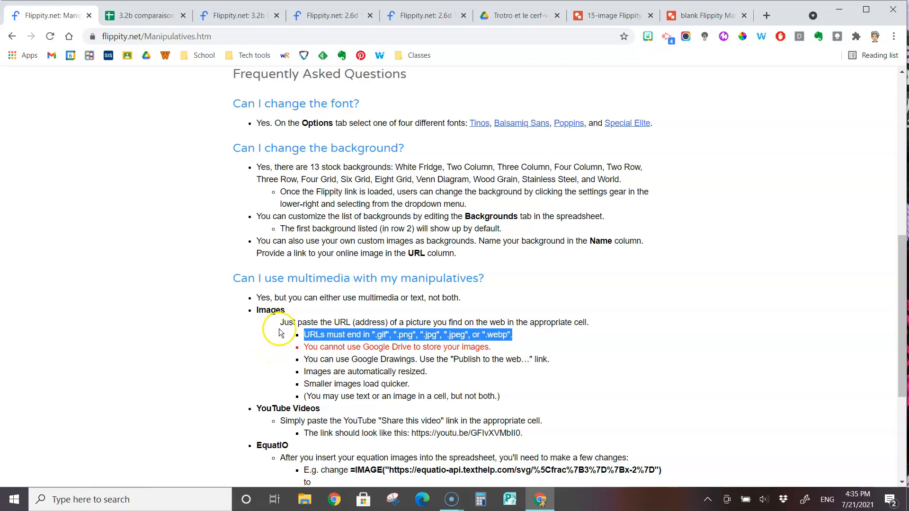
left_click(170, 336)
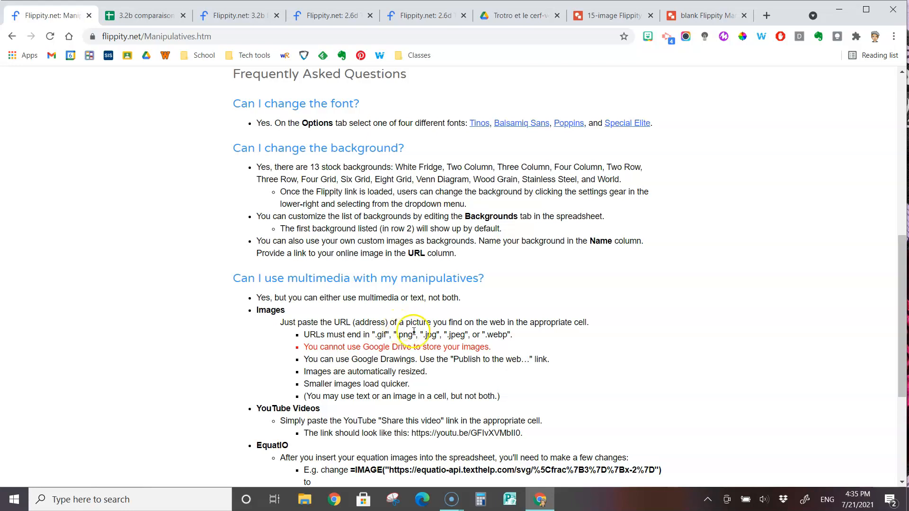
Open the 2.6d Trotro images activity and place the picture of Trotro in bed on position 1
left_click(331, 13)
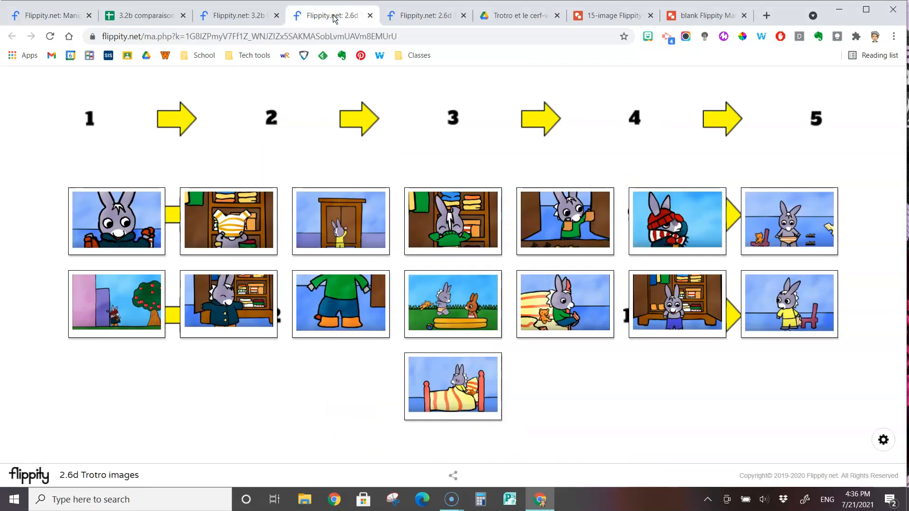
left_click(475, 388)
left_click_drag(467, 413, 167, 163)
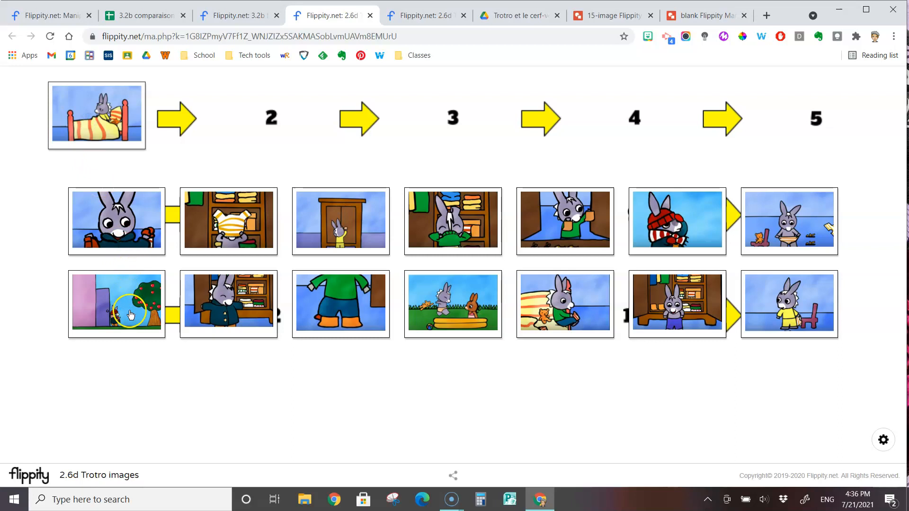
Move the seven pictures of the lower row beneath the numbers 11 to 15 to clear those positions
left_click_drag(129, 299, 116, 406)
left_click_drag(219, 307, 201, 419)
left_click_drag(303, 334, 351, 401)
left_click_drag(483, 318, 461, 422)
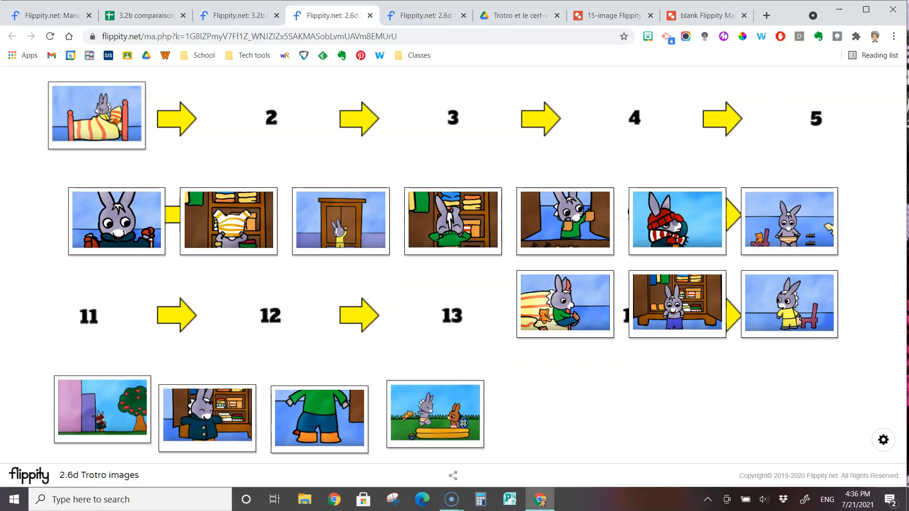
left_click_drag(589, 308, 576, 412)
left_click_drag(700, 331, 674, 444)
left_click_drag(785, 328, 761, 443)
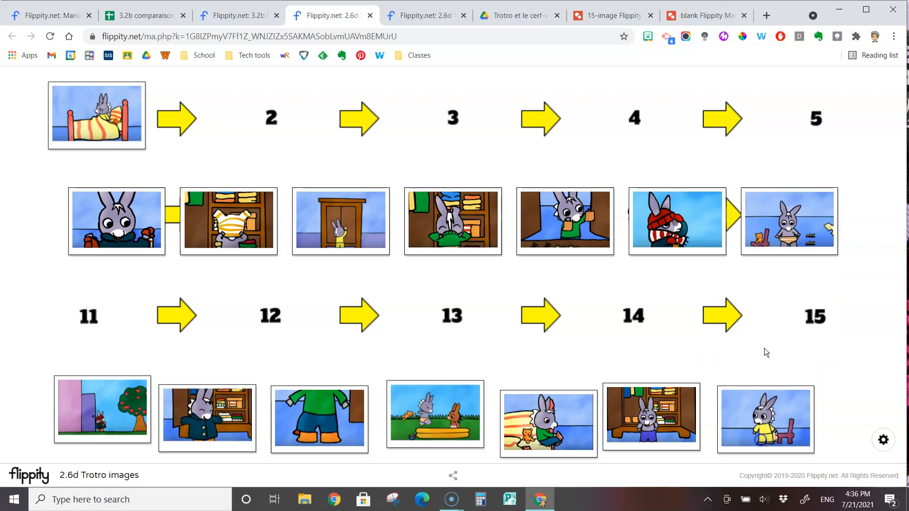
Move the seven pictures of the upper row down to uncover positions 6 to 10
left_click_drag(771, 235, 823, 378)
left_click_drag(648, 216, 691, 357)
left_click_drag(590, 232, 607, 372)
left_click_drag(450, 244, 467, 377)
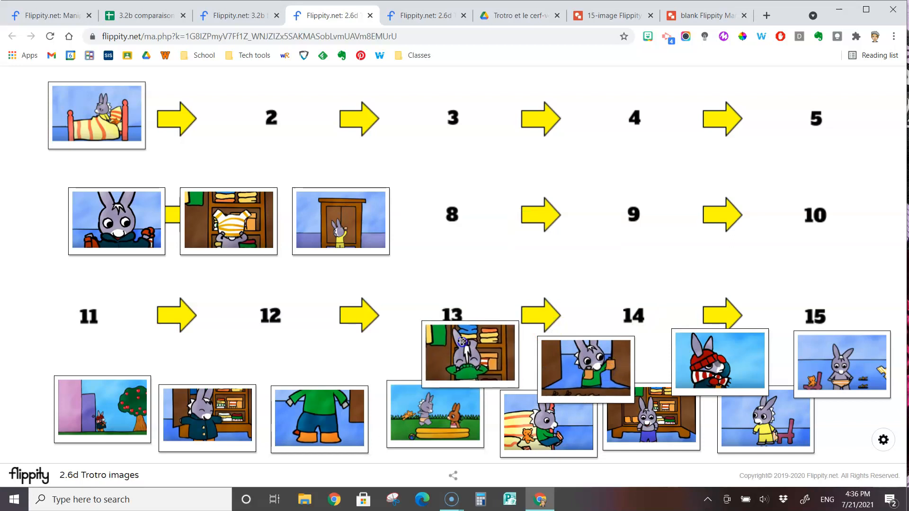
left_click_drag(330, 212, 337, 352)
left_click_drag(214, 209, 217, 341)
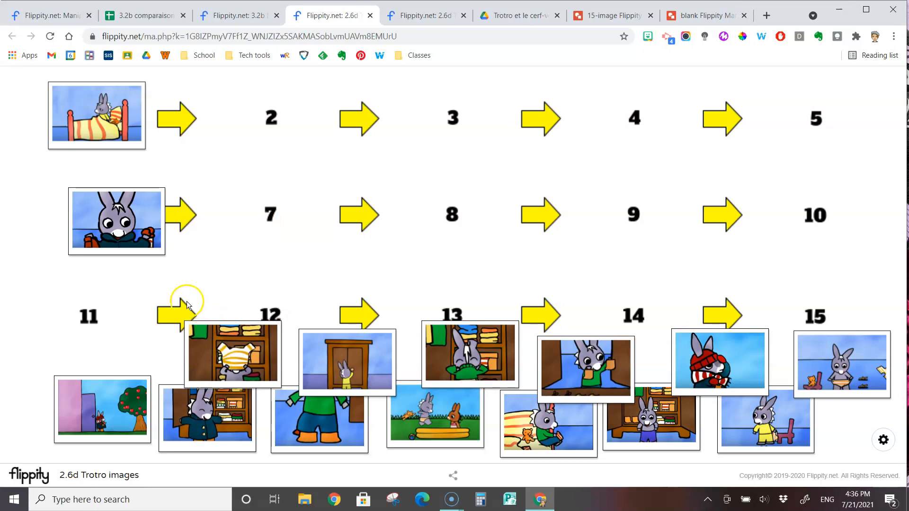
left_click_drag(119, 229, 119, 349)
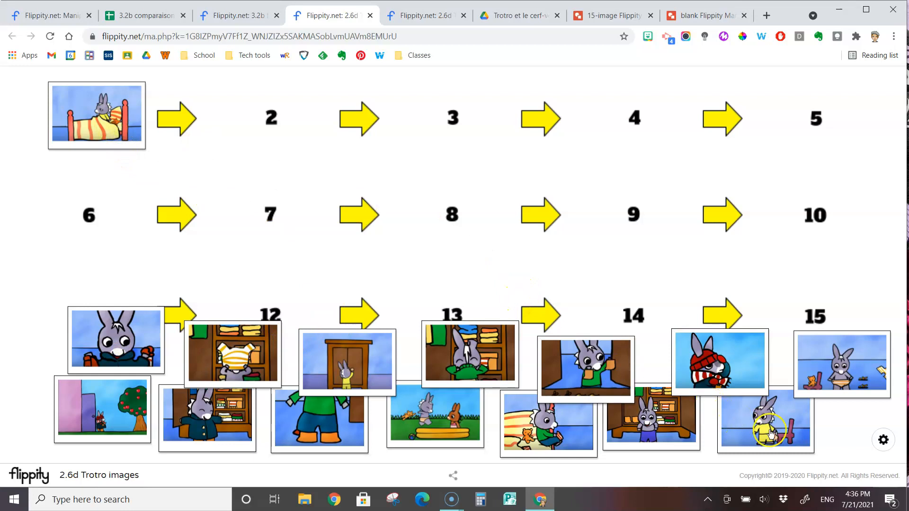
Place the chair, closed wardrobe, blue trousers and striped shirt pictures on positions 2, 3, 4 and 5, and select the page address
left_click_drag(768, 420, 277, 116)
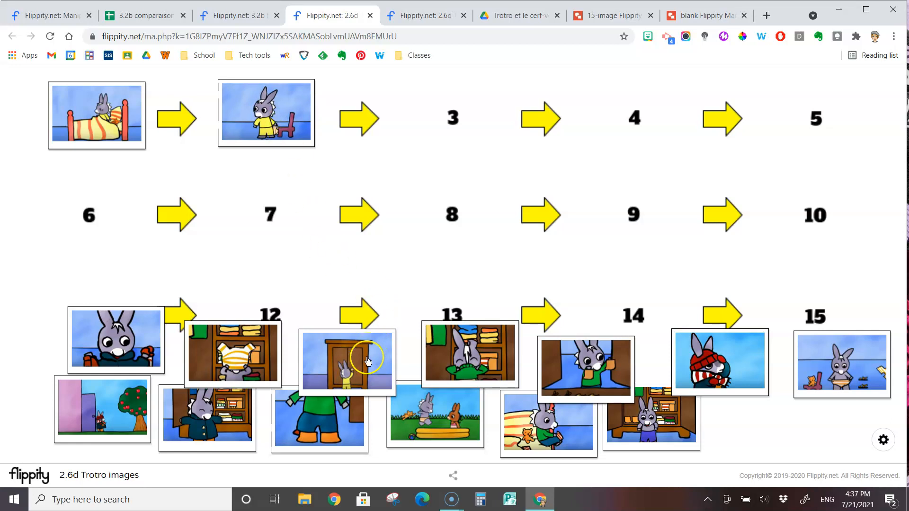
left_click_drag(362, 360, 469, 127)
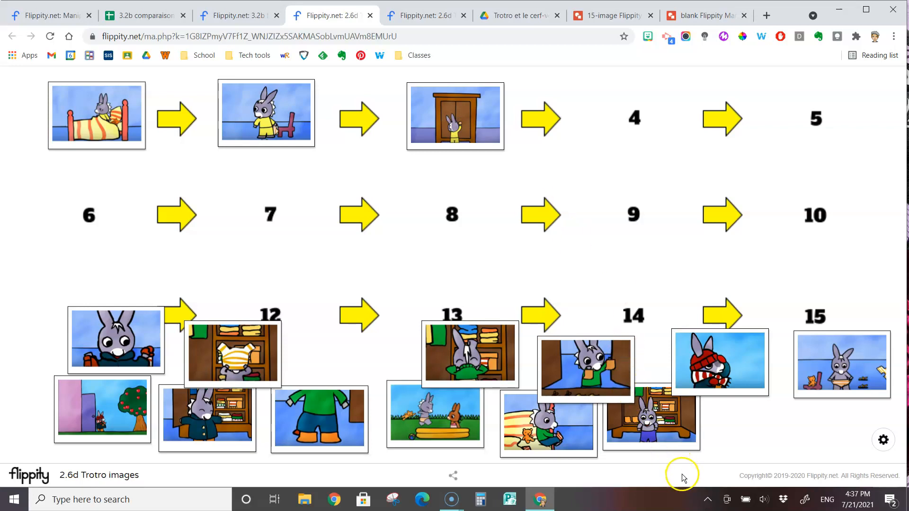
left_click_drag(652, 419, 654, 130)
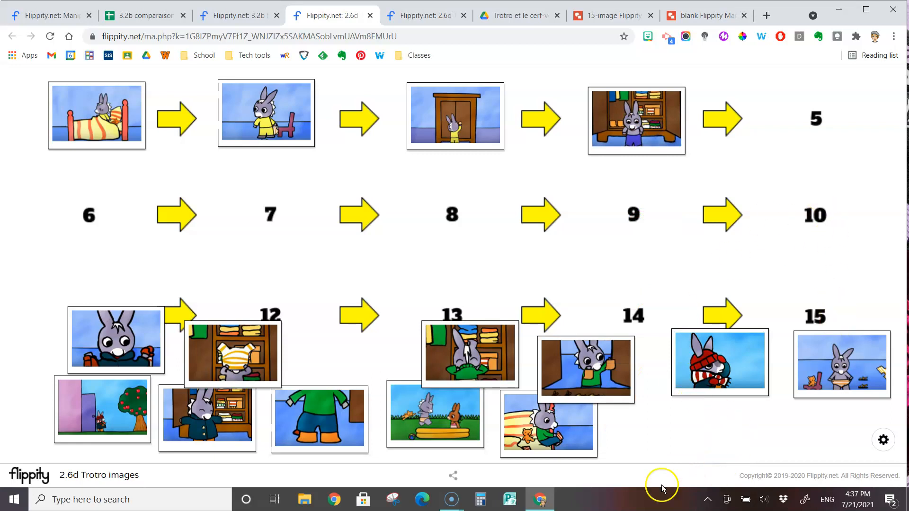
left_click_drag(256, 355, 835, 123)
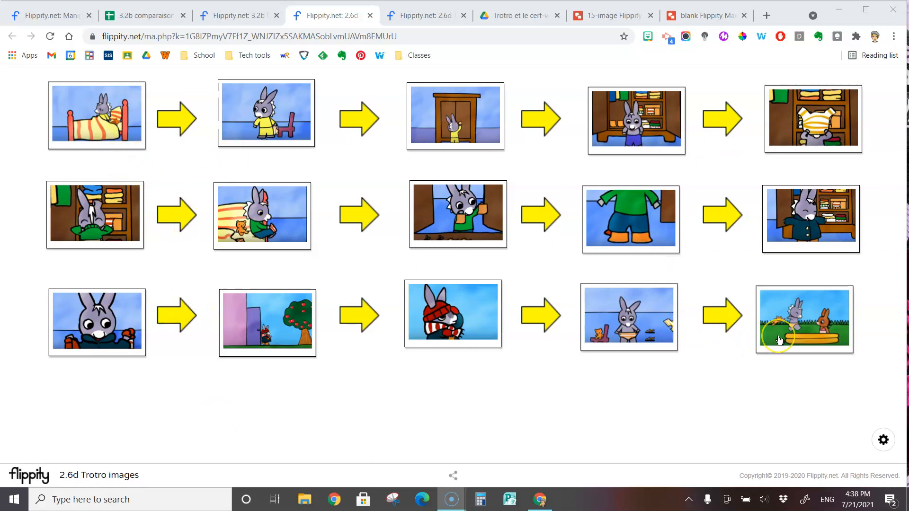
left_click(472, 39)
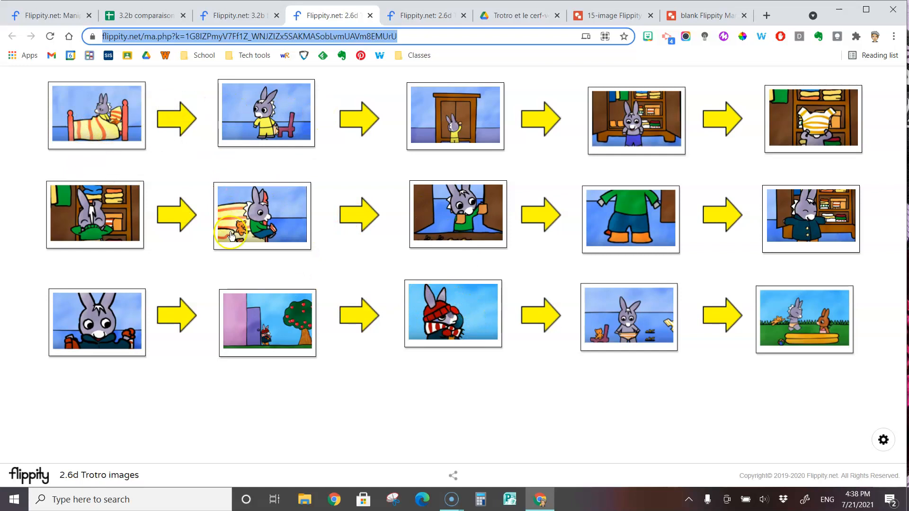
In the 2.6d Trotro phrases activity, place the pantalon, tee-shirt, manteau and "Il a choisi des bottes." captions under their matching pictures
left_click(433, 15)
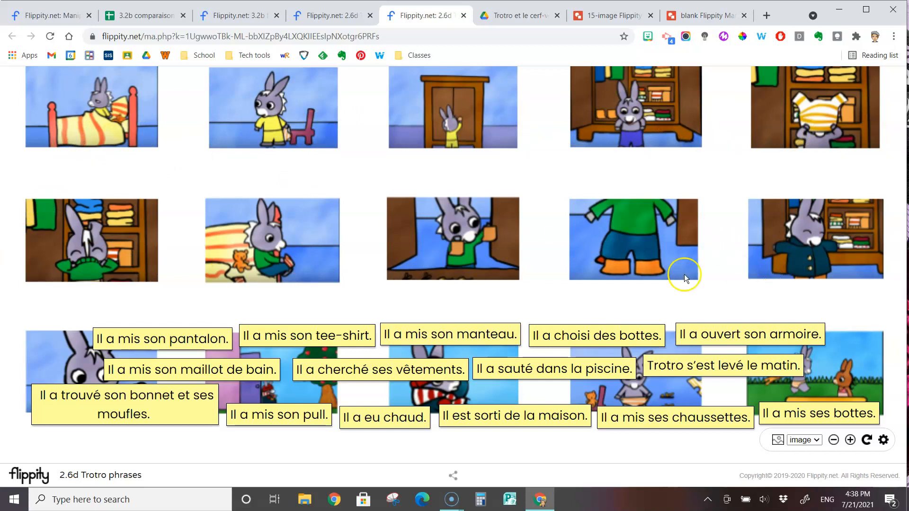
left_click_drag(172, 344, 645, 161)
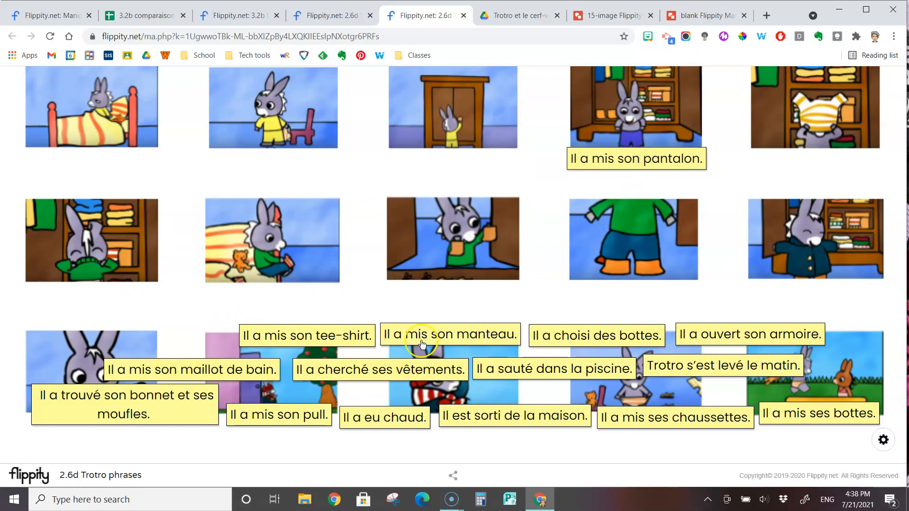
left_click_drag(337, 336, 844, 162)
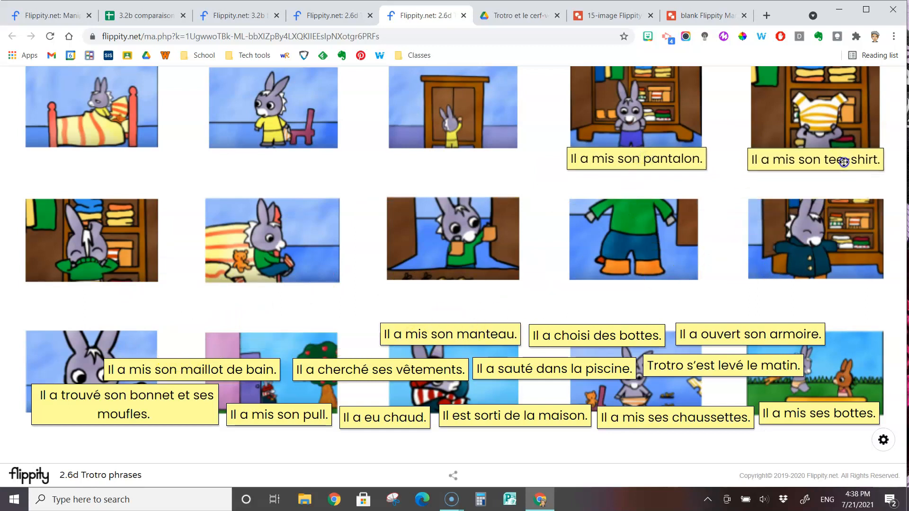
left_click_drag(472, 337, 841, 291)
left_click_drag(639, 347, 492, 297)
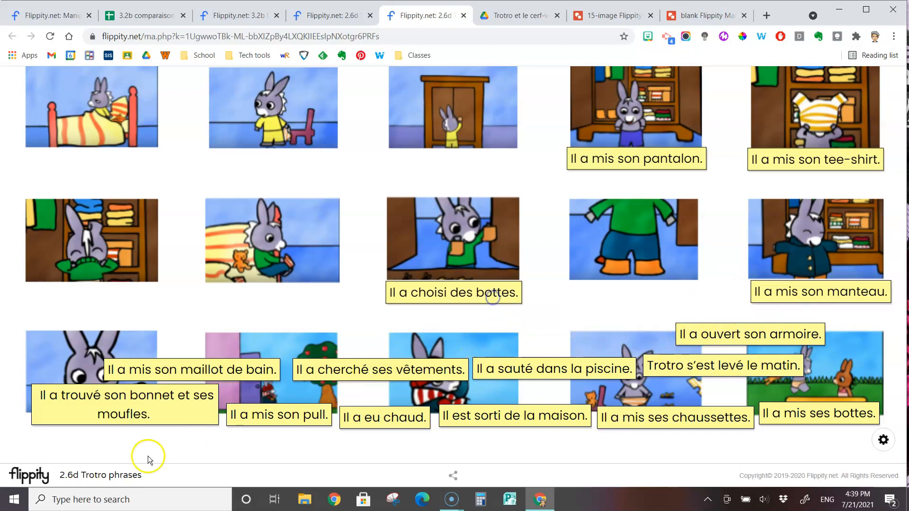
In the 2.6d Trotro images activity, lift the bed picture off position 1 and put it back there
left_click(98, 476)
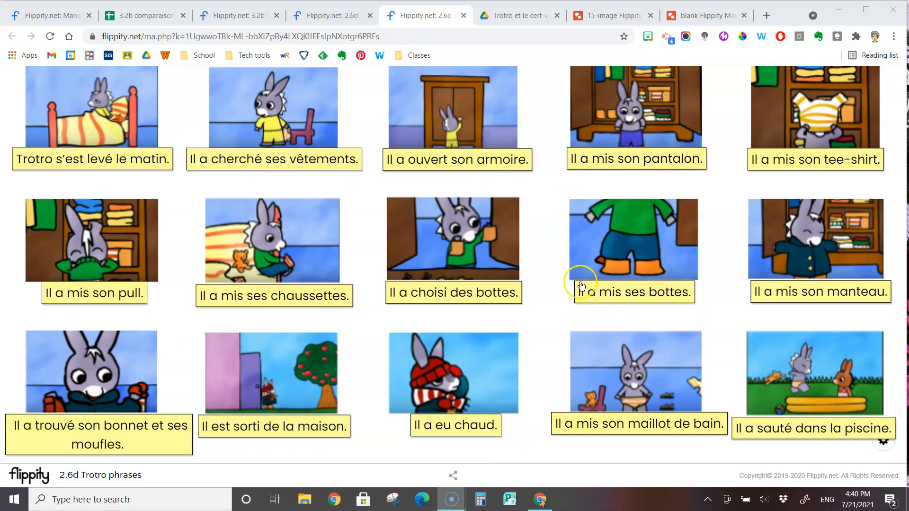
left_click(330, 13)
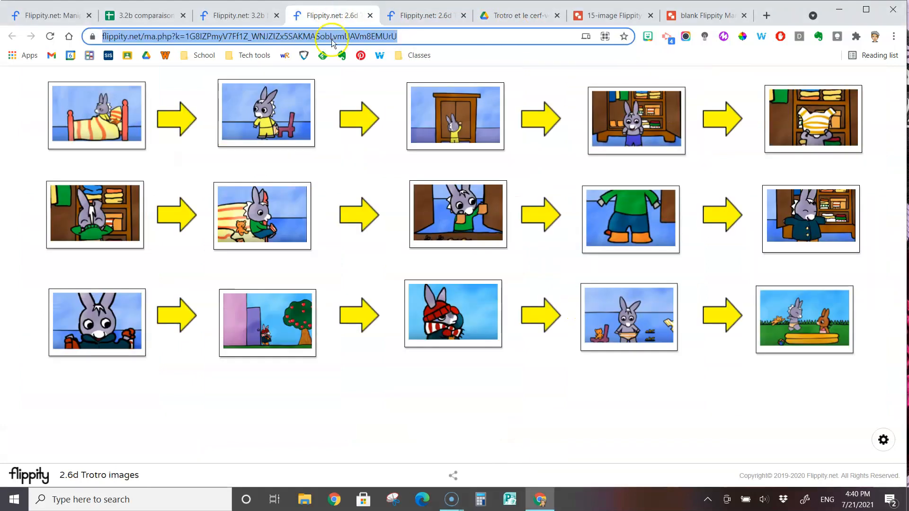
left_click_drag(108, 119, 253, 421)
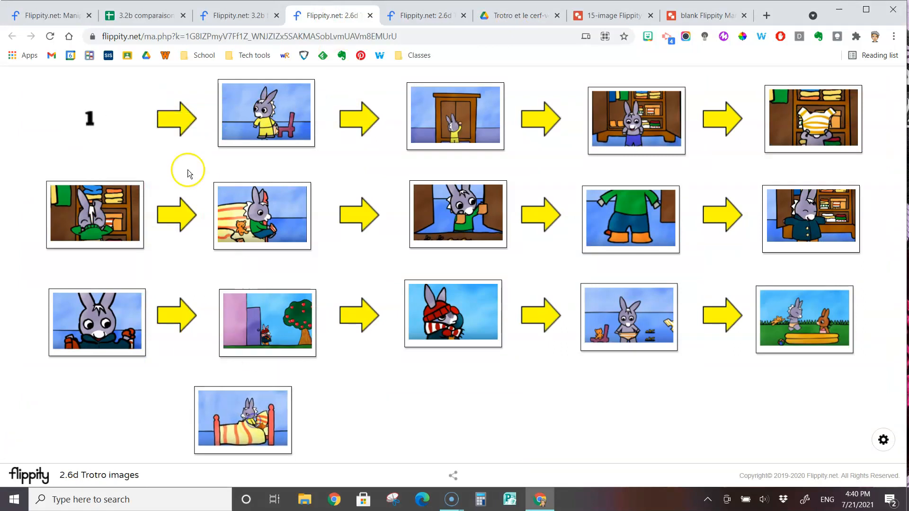
left_click_drag(251, 437, 107, 137)
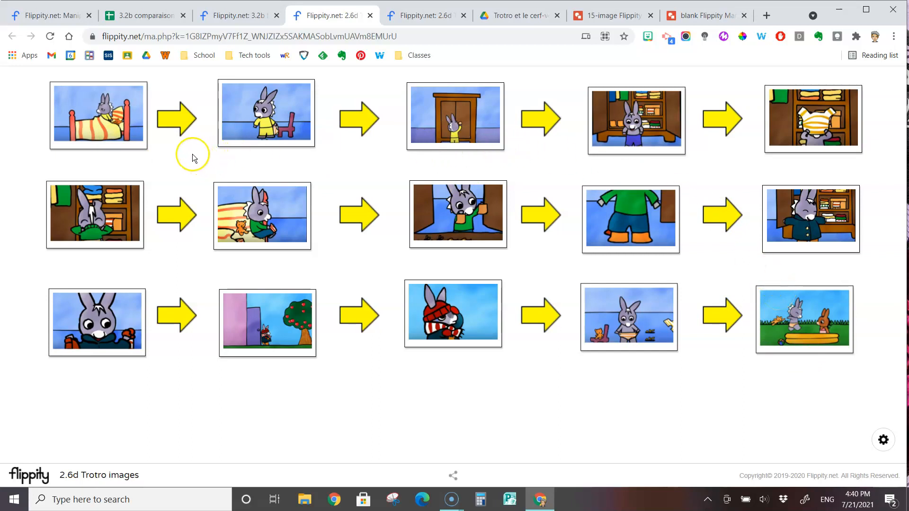
mouse_move(115, 118)
left_mouse_down()
mouse_move(206, 191)
mouse_move(142, 125)
mouse_move(113, 112)
left_mouse_up()
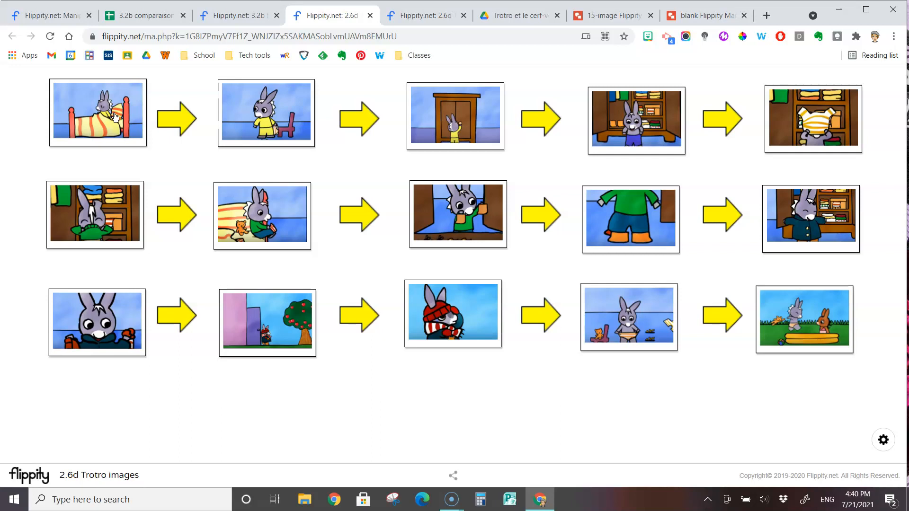
left_click(133, 105)
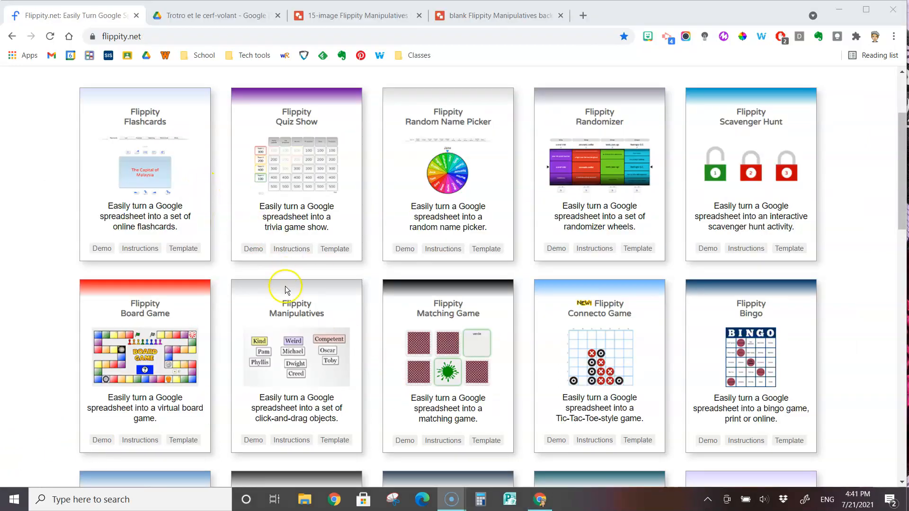
Make a copy of the Flippity Manipulatives template and title it "Trotro et le cerf-volant Flippity.net Manipulatives"
left_click(336, 441)
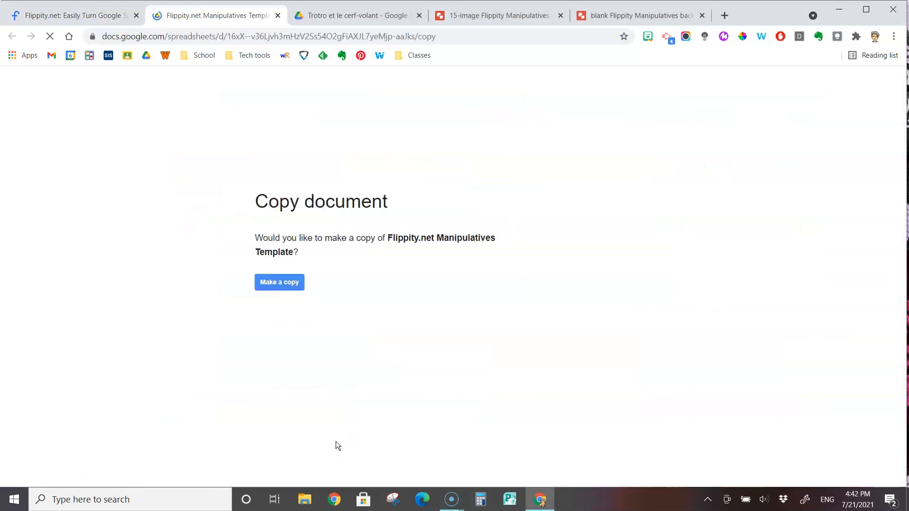
left_click(286, 283)
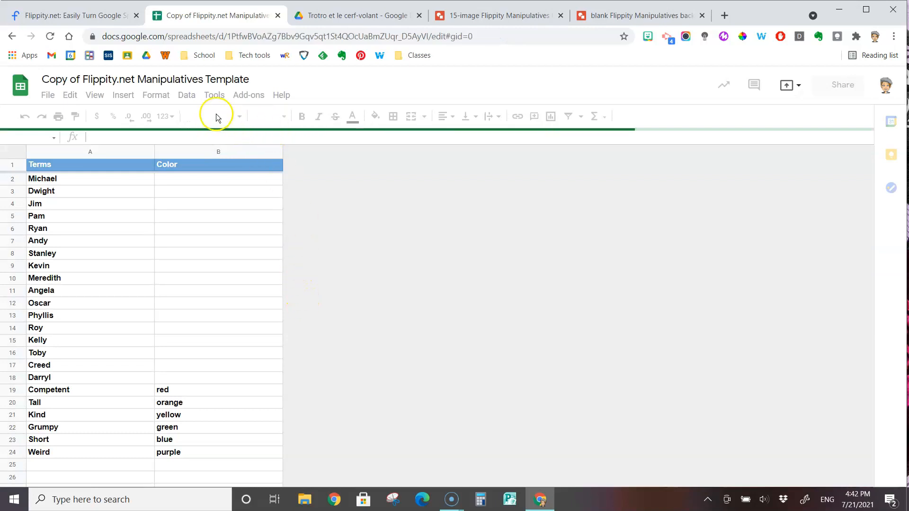
left_click(62, 80)
double_click(62, 80)
key("Delete")
key("Delete")
key("Delete")
key("Delete")
key("Delete")
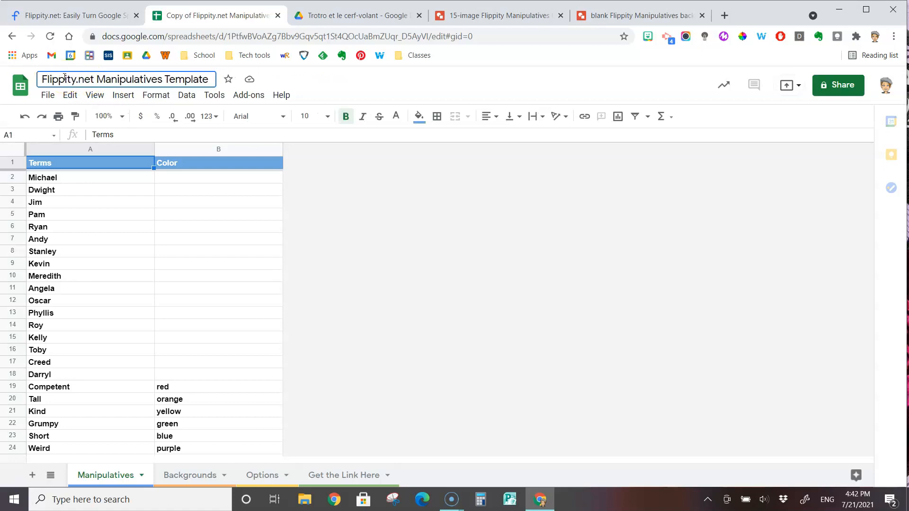
type("Trotro et le")
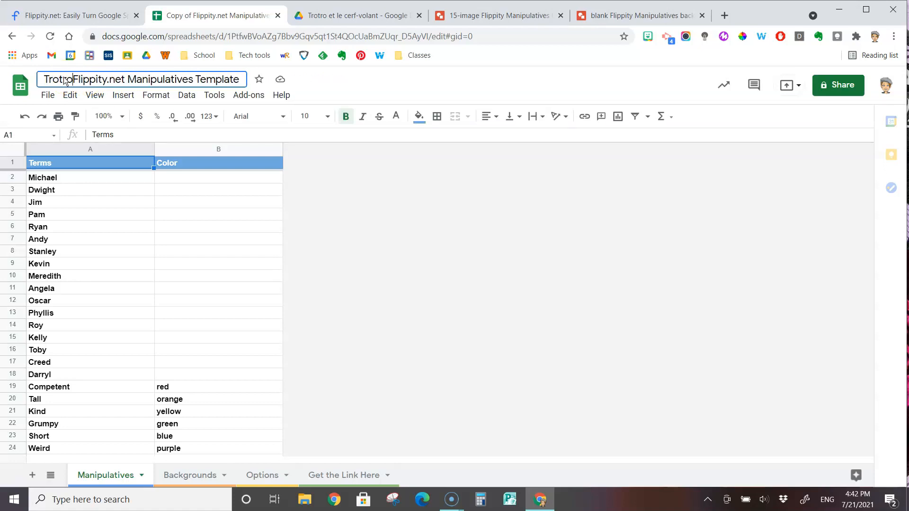
type(" cerf-volant")
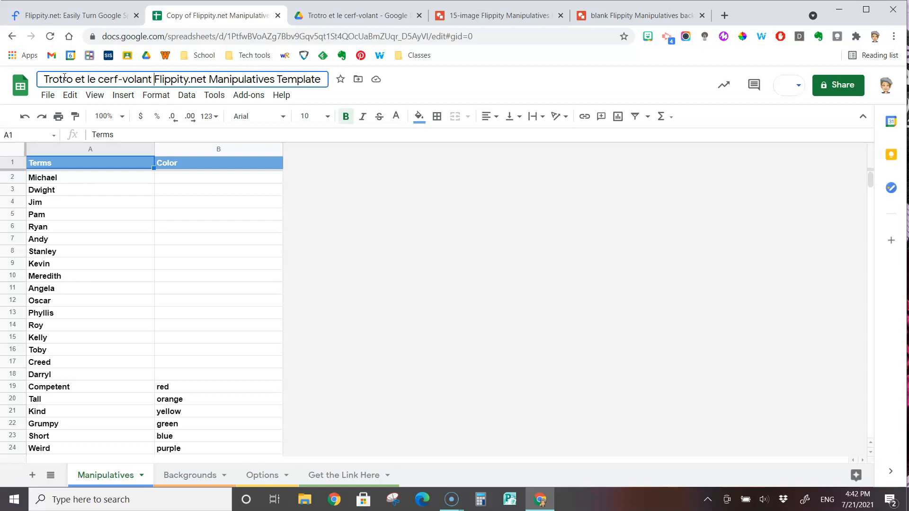
double_click(293, 79)
key("BackSpace")
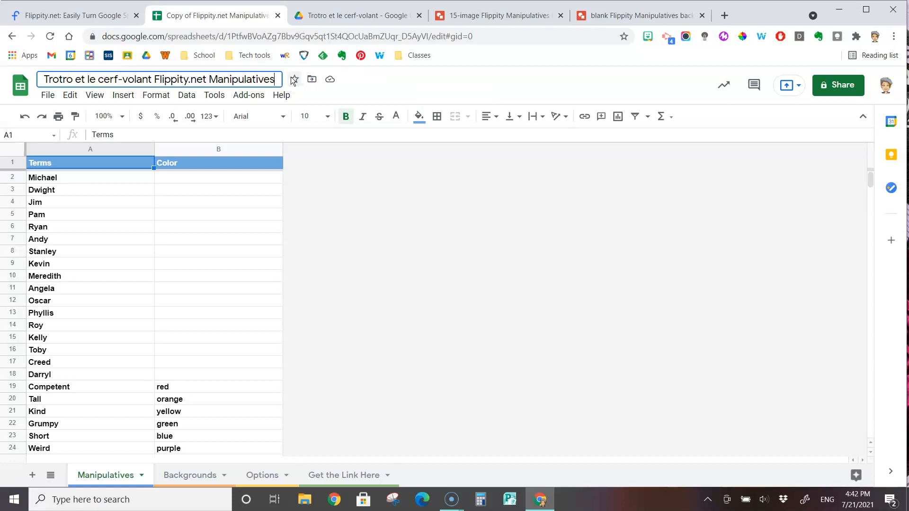
Rename the Manipulatives sheet "Trotro et le cerf-volant"
left_click(142, 475)
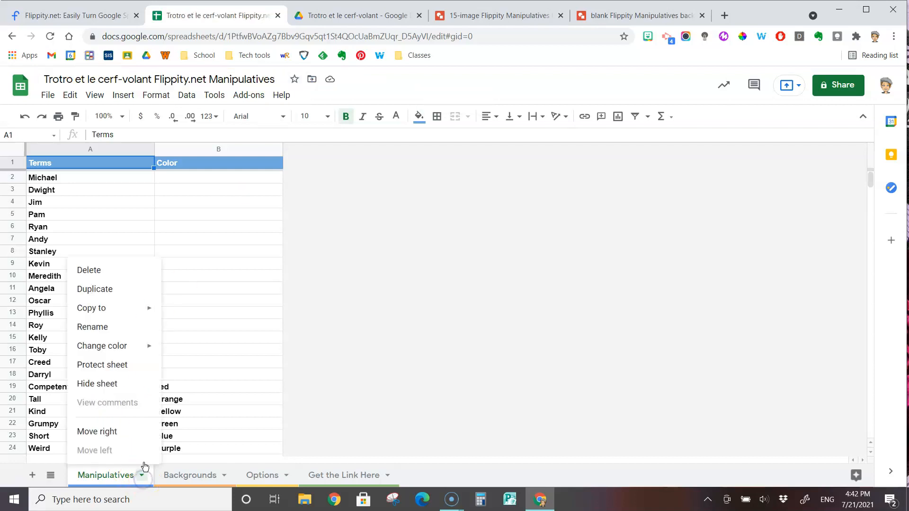
left_click(132, 328)
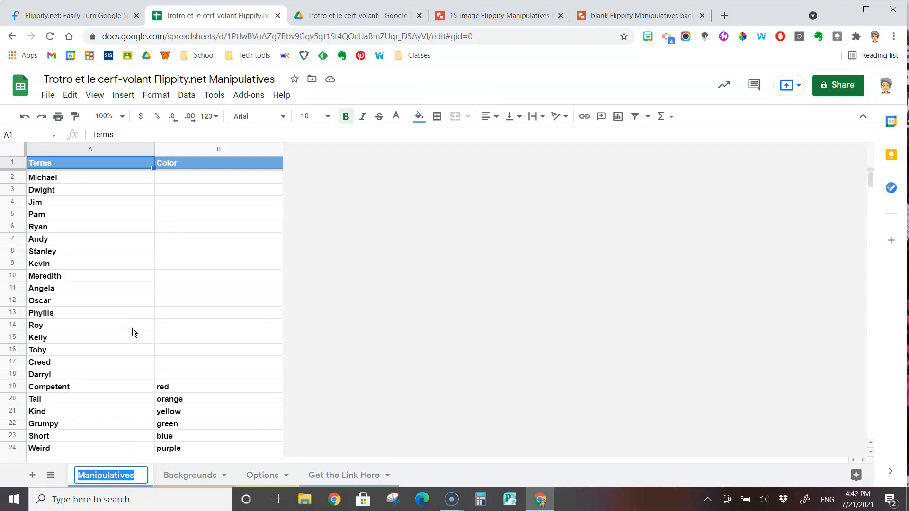
type("Trotro et le cerf-volant")
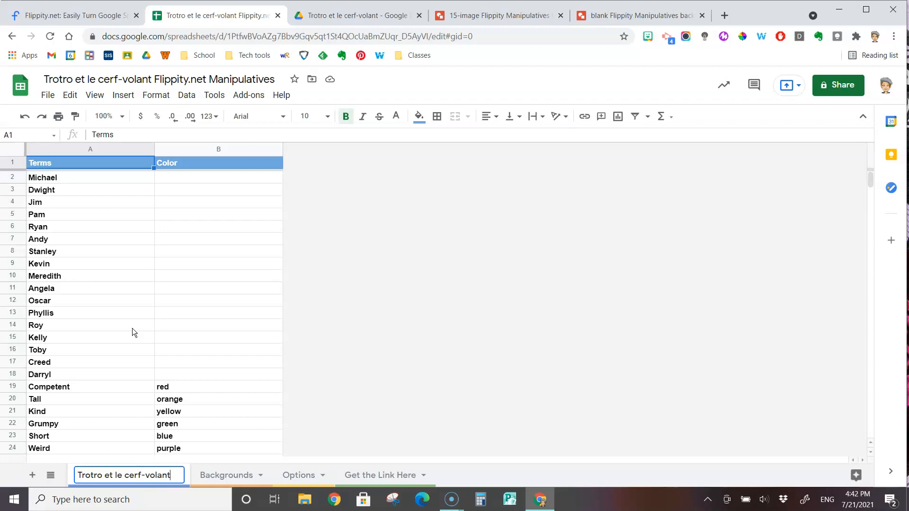
key("Return")
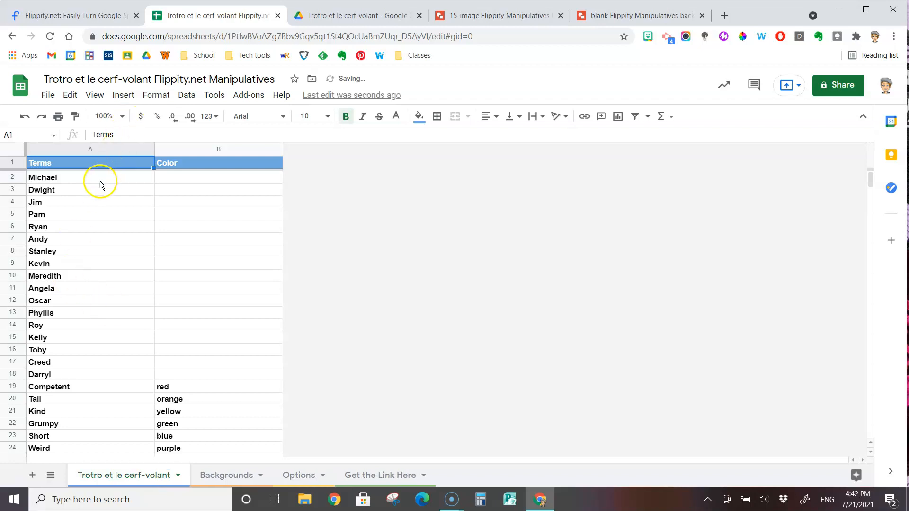
Clear the sample terms and colors from A2:B24 and select cell A2
left_click_drag(100, 181, 196, 449)
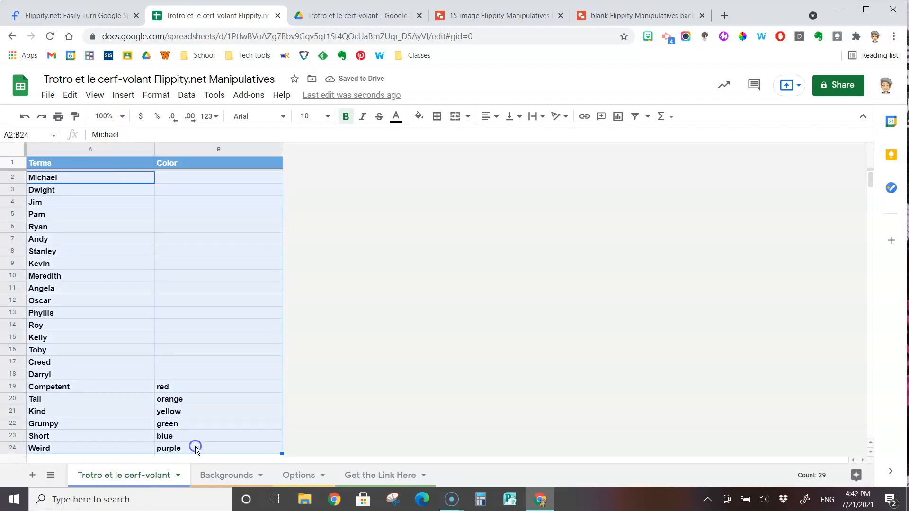
key("Delete")
left_click(125, 263)
left_click(105, 180)
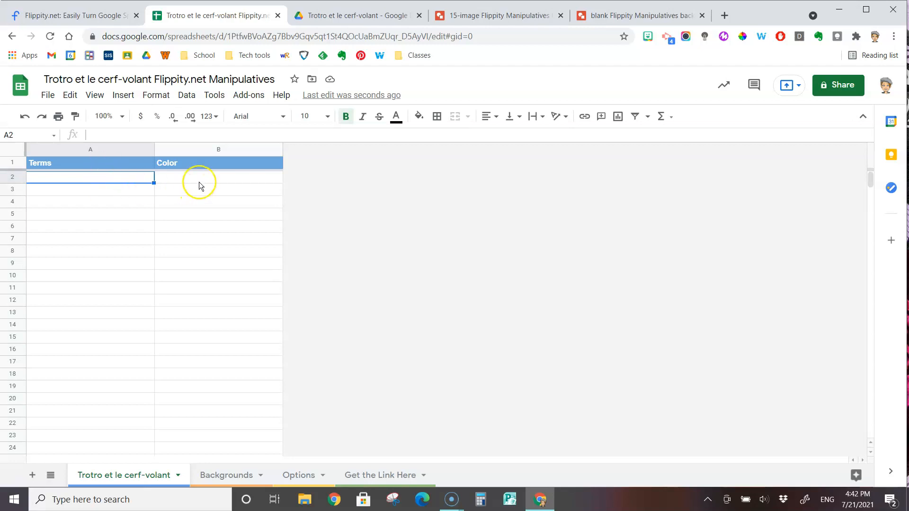
Switch to the Trotro et le cerf-volant folder in Google Drive and preview image1.png
left_click(346, 19)
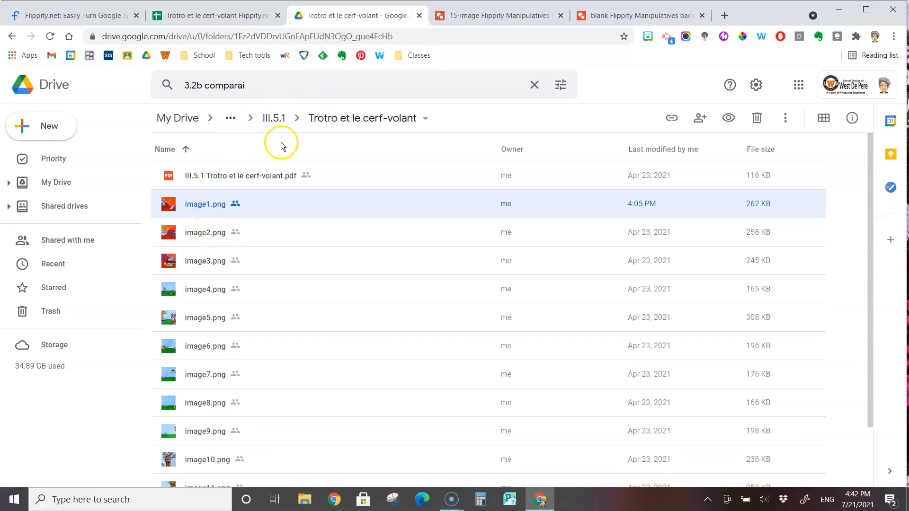
double_click(204, 207)
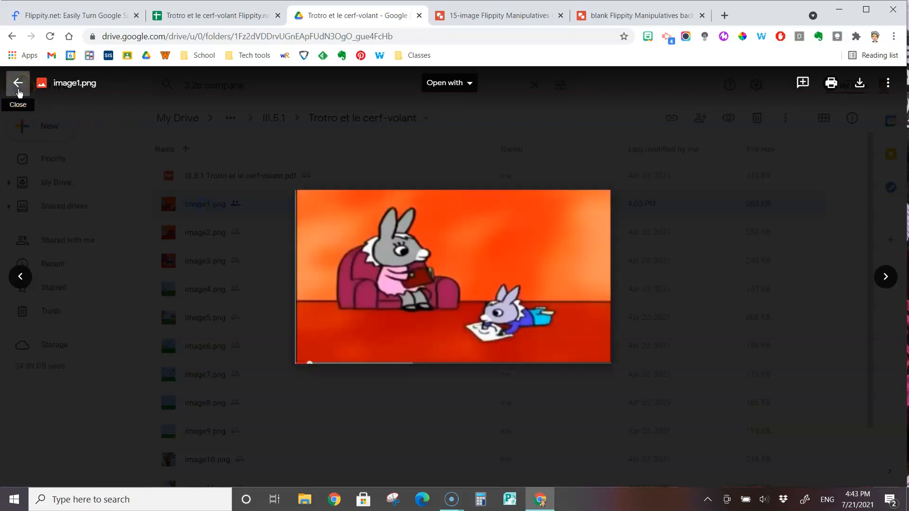
left_click(19, 93)
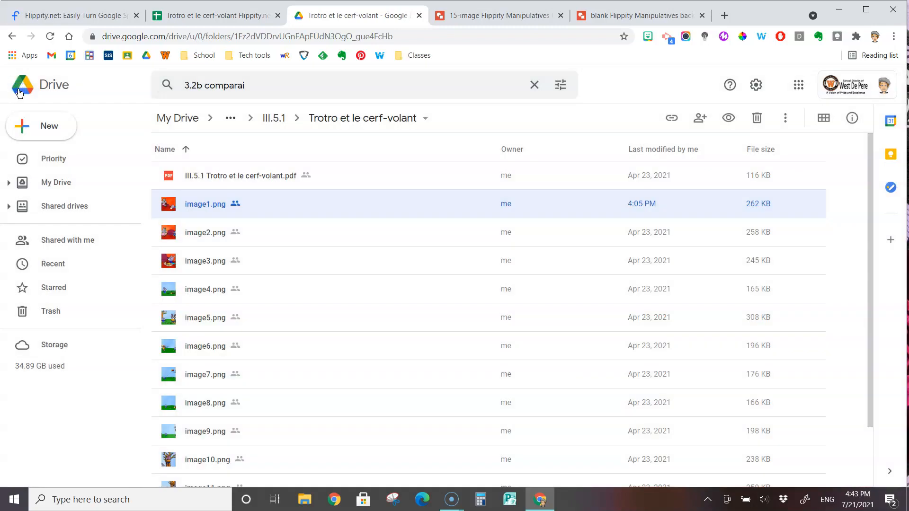
right_click(190, 205)
left_click(205, 218)
Create a new blank Google Drawings file in a new browser tab through drawings.new
left_click(718, 17)
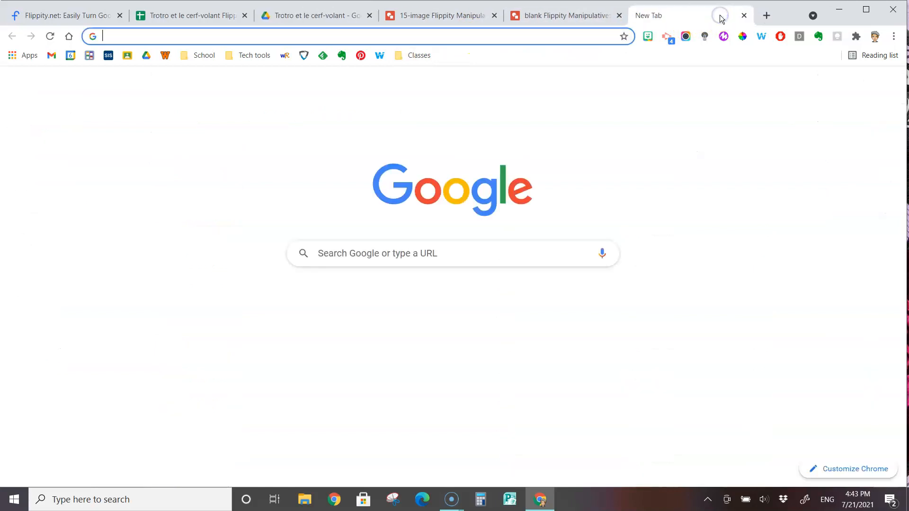
type("draw")
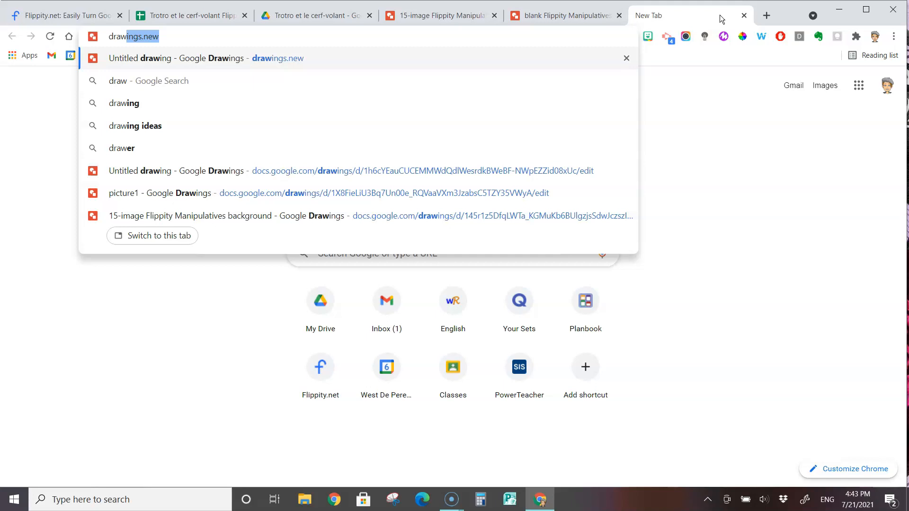
key("Return")
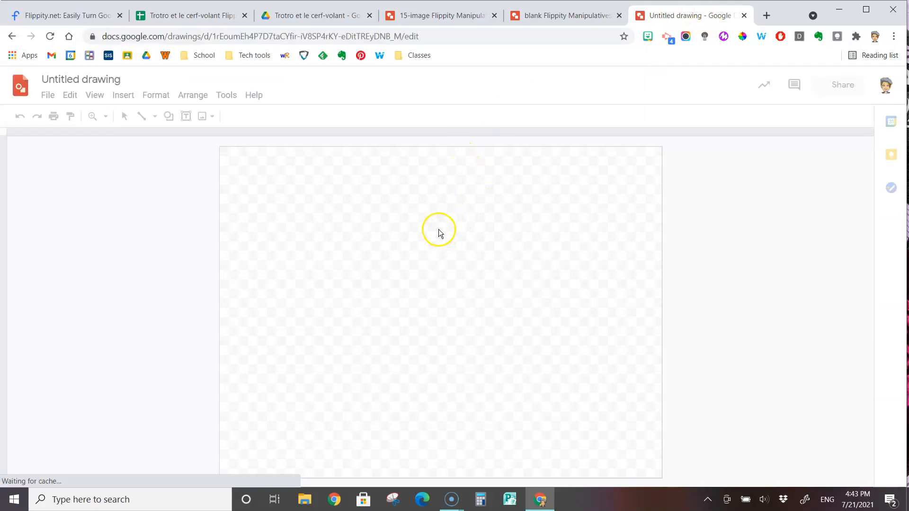
For inserting a Drive image, browse My Drive through French 3B, III.5 Souvenirs and III.5.1 to the Trotro et le cerf-volant folder
left_click(123, 97)
mouse_move(188, 118)
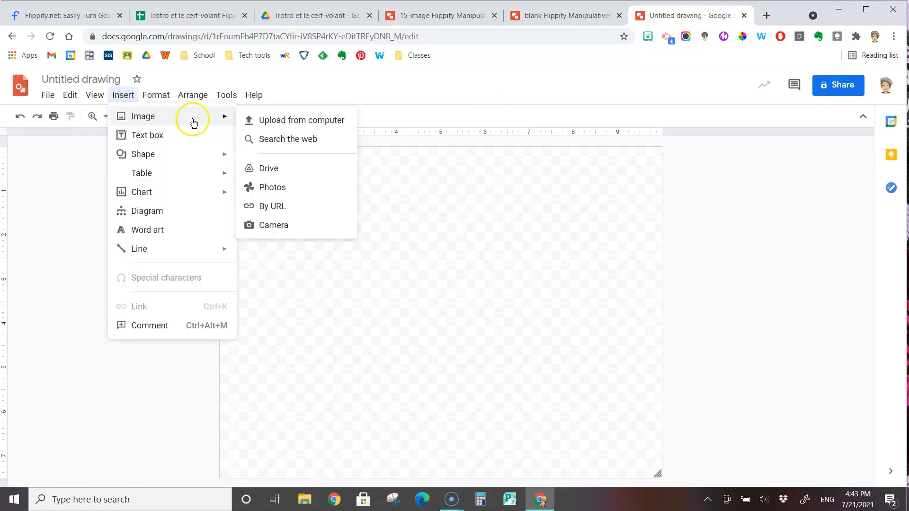
left_click(253, 169)
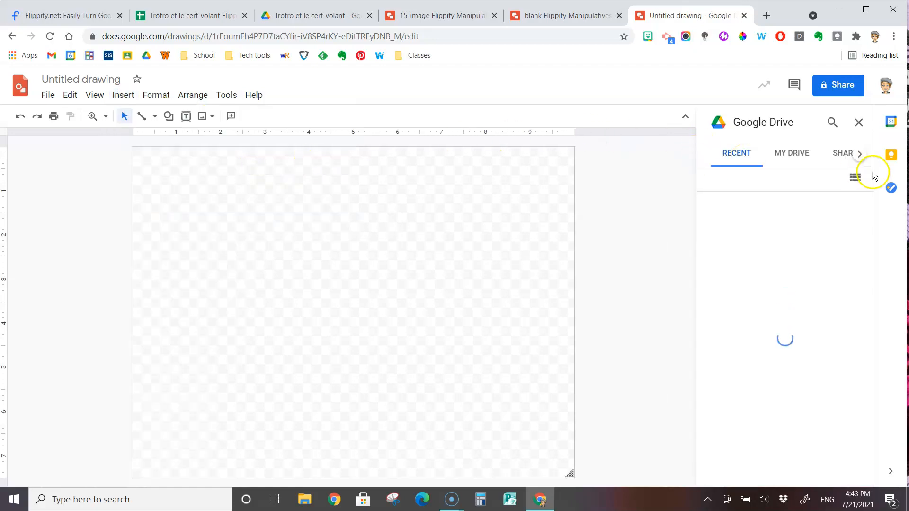
left_click(801, 154)
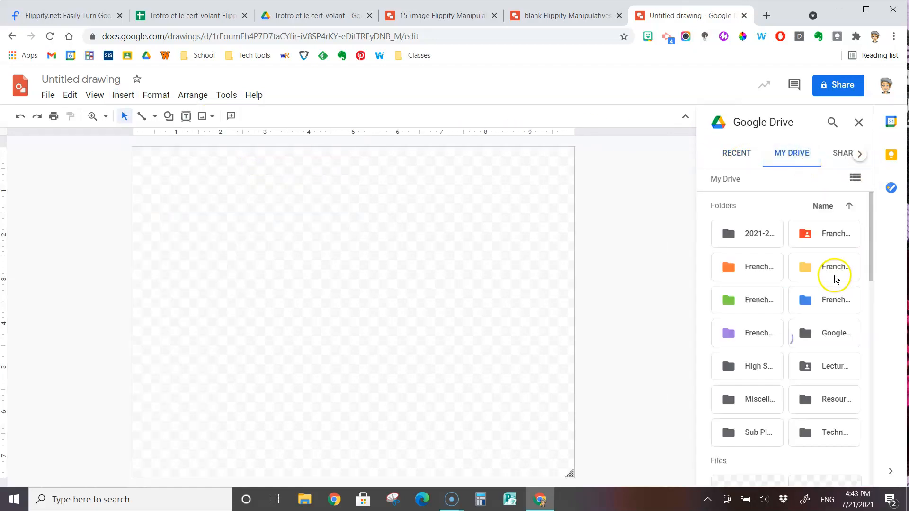
left_click(826, 298)
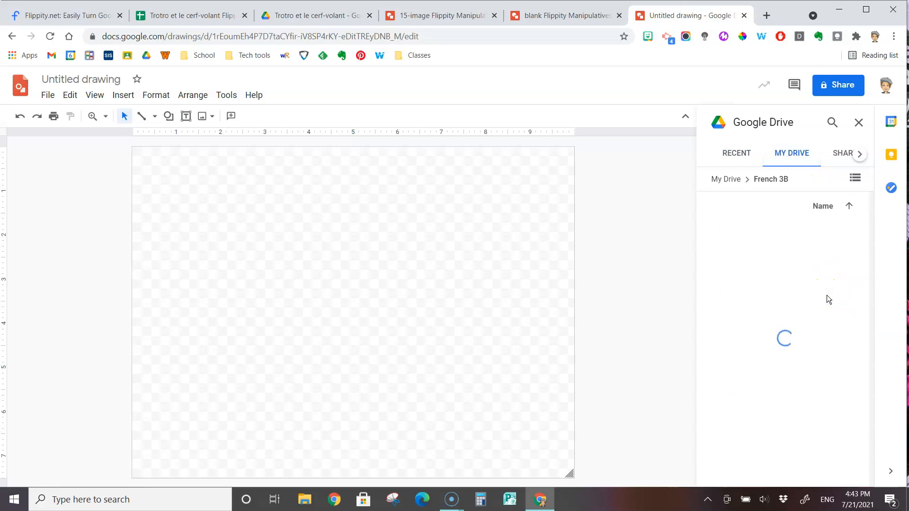
left_click(835, 272)
left_click(772, 270)
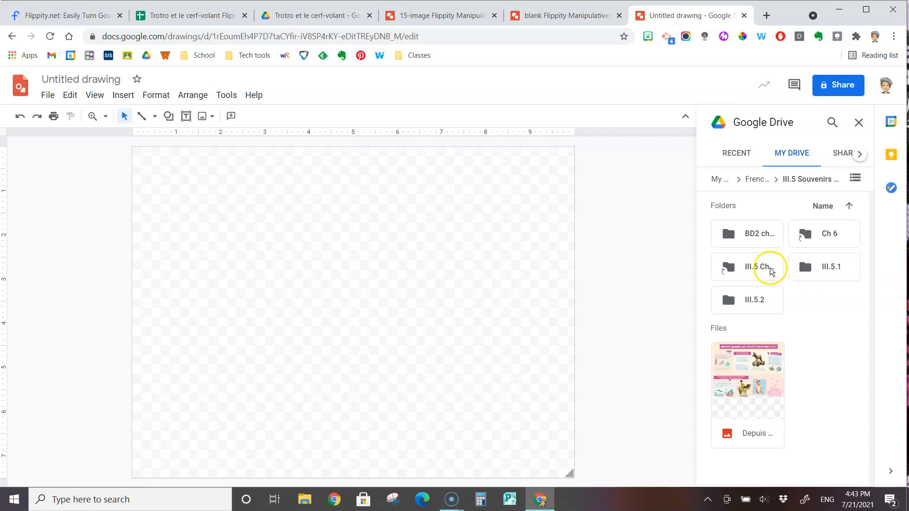
left_click(816, 269)
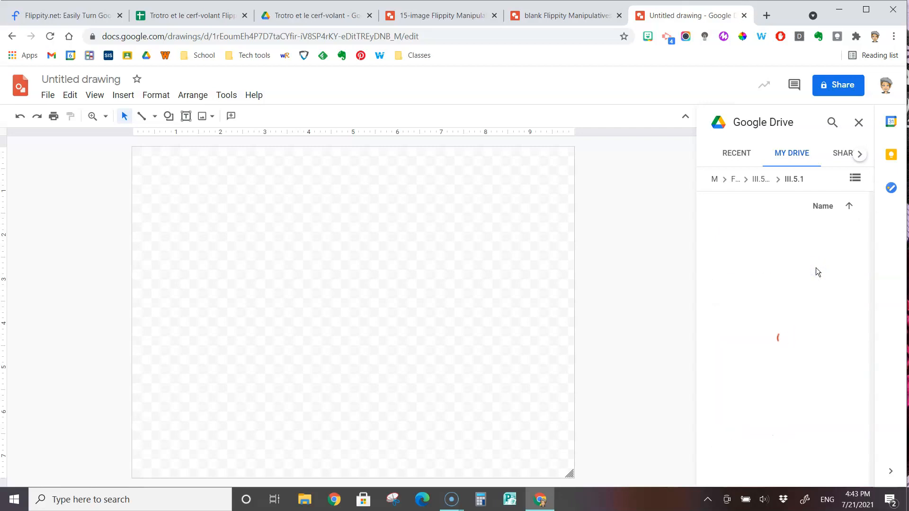
left_click(819, 242)
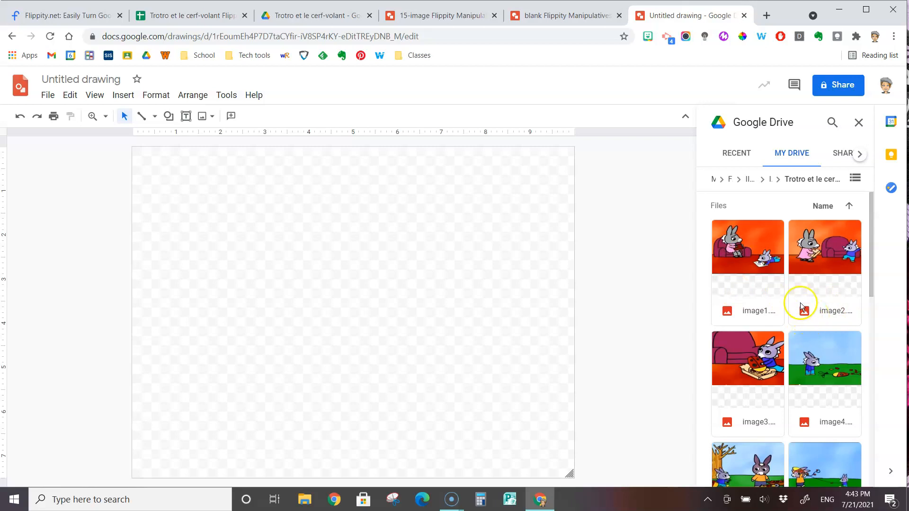
Insert image1 into the drawing and align it with the canvas's upper-left corner
left_click(757, 264)
double_click(757, 262)
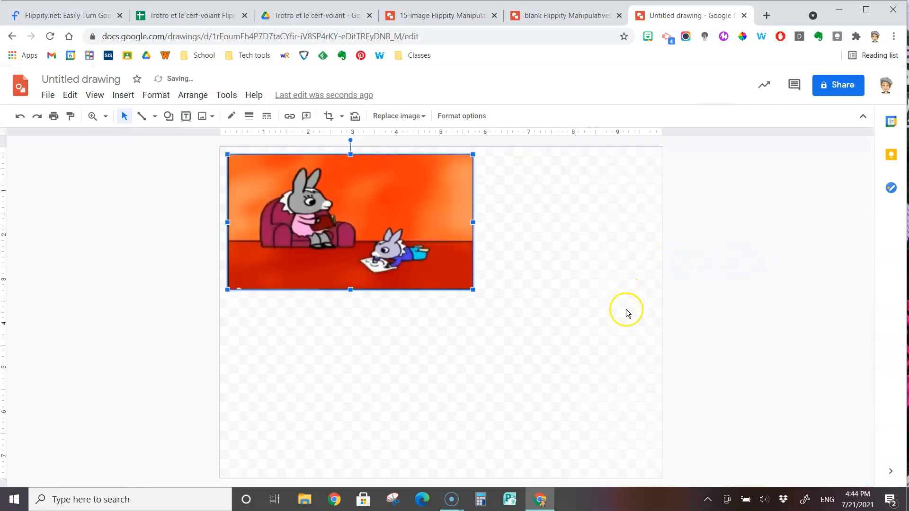
left_click_drag(448, 249, 440, 242)
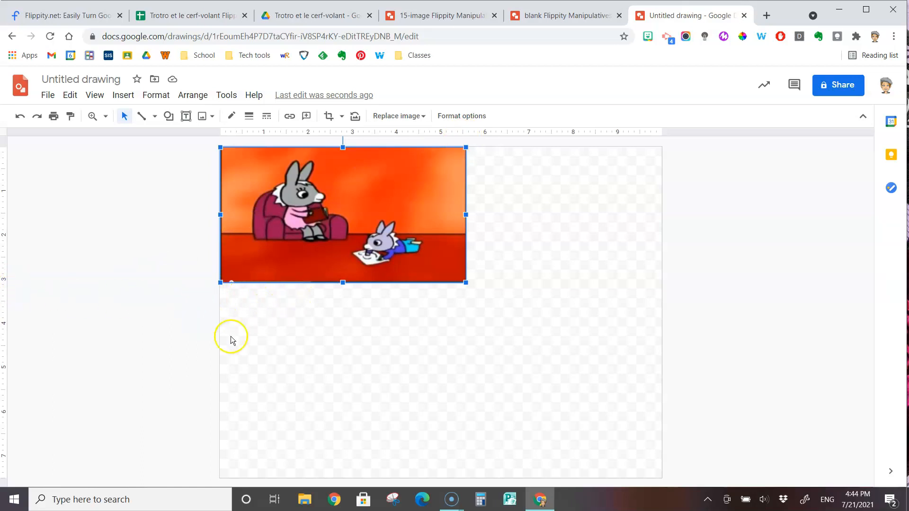
Set the drawing to a custom page size of 5 by 3.12 inches
left_click(48, 96)
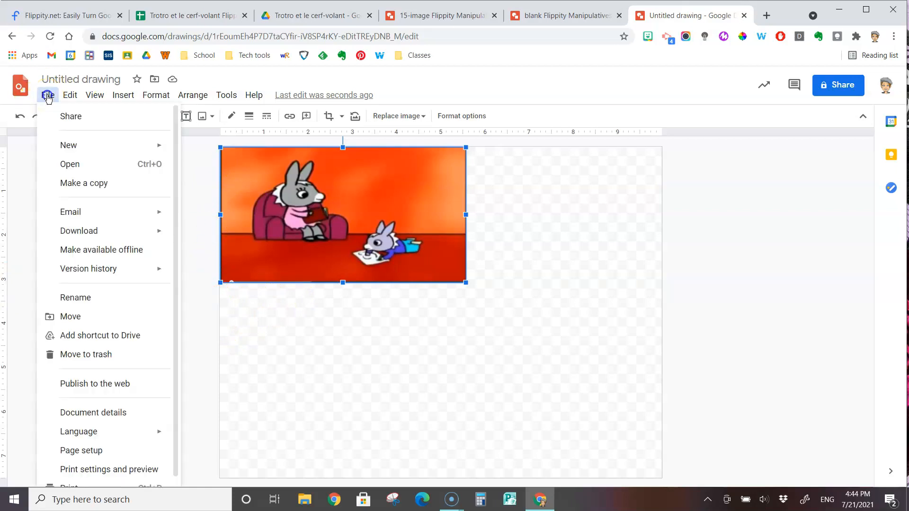
left_click(128, 452)
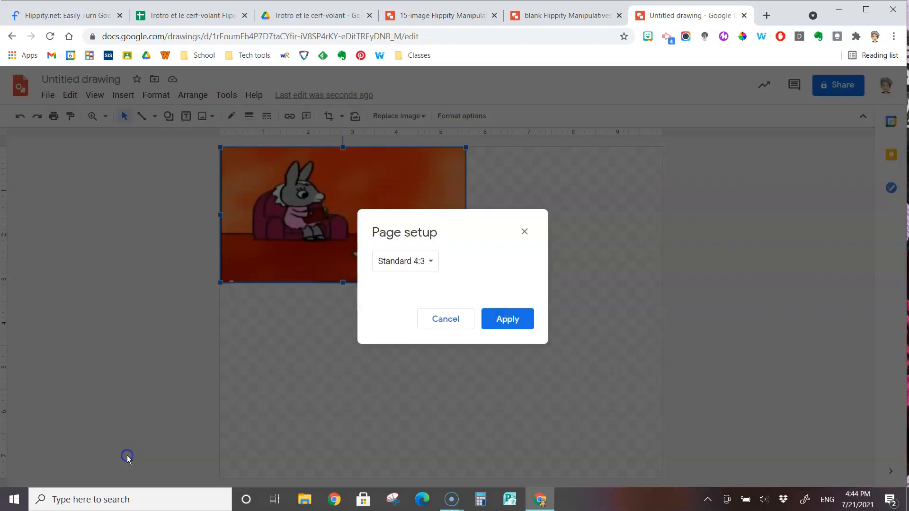
left_click(424, 269)
left_click(421, 319)
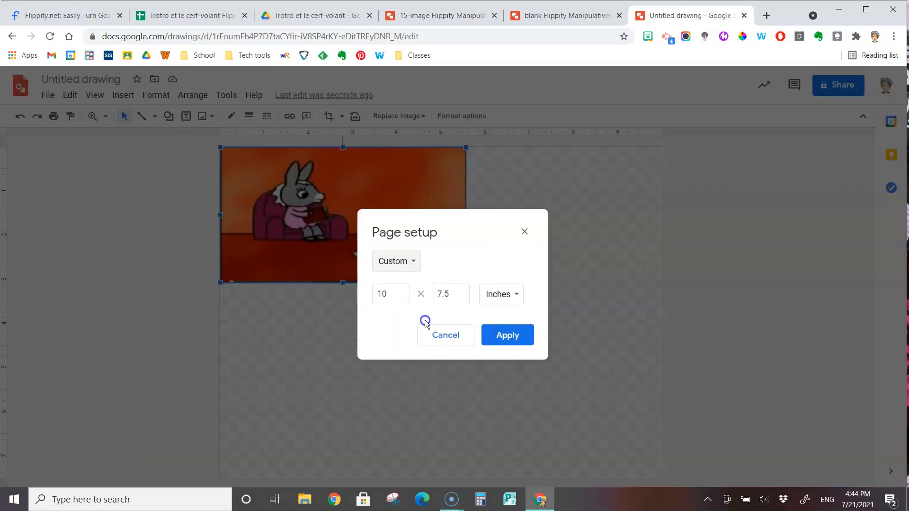
double_click(393, 294)
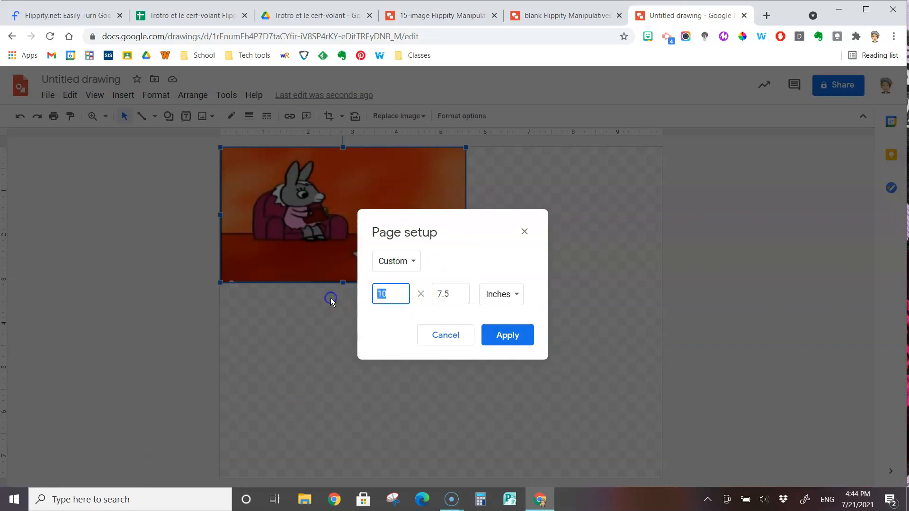
type("5")
key("Tab")
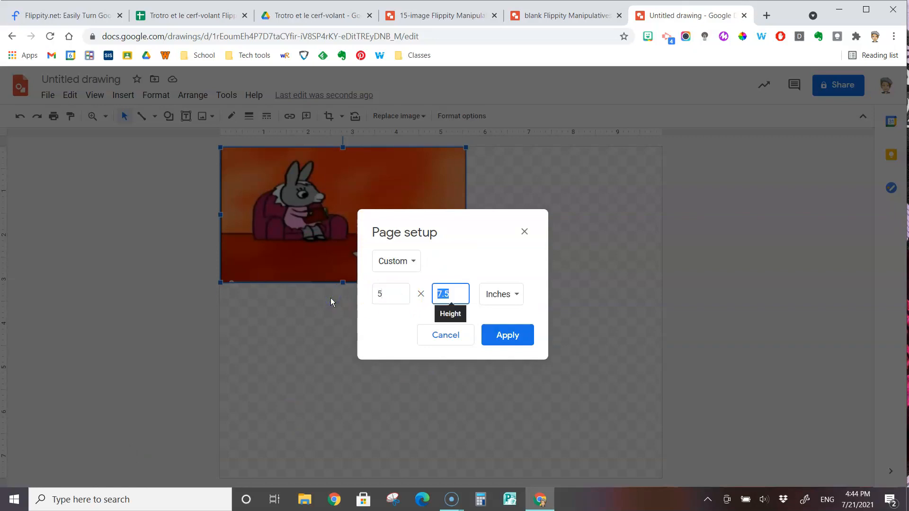
type("3.12")
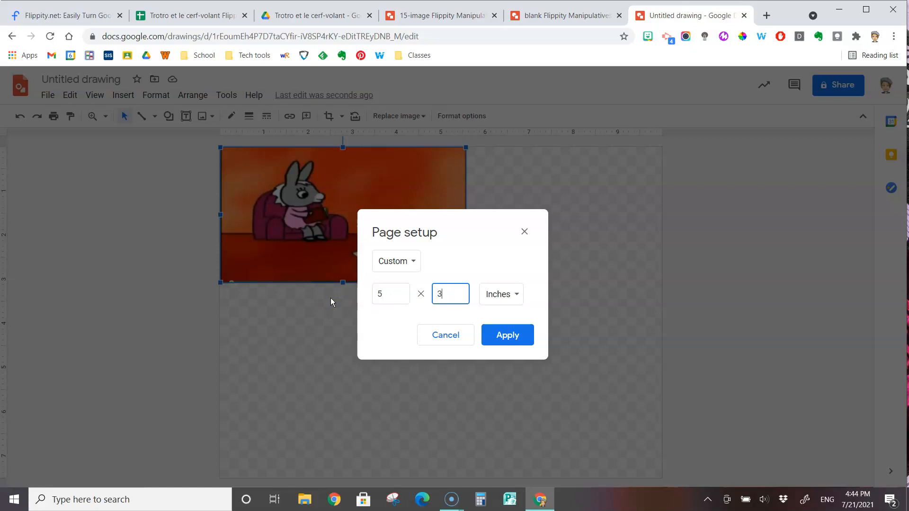
key("Tab")
left_click(507, 335)
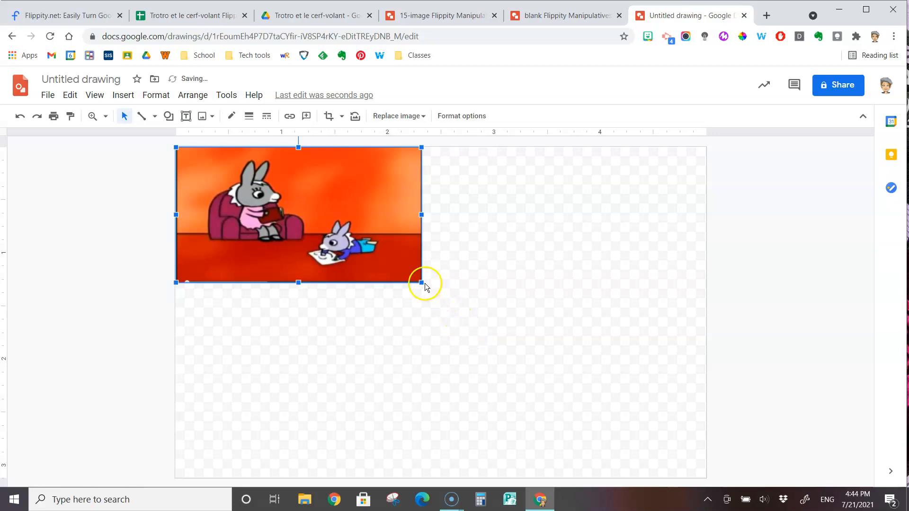
Enlarge the image proportionally to the canvas's full width and set the page height to 2.85 inches
left_click_drag(421, 283, 654, 441)
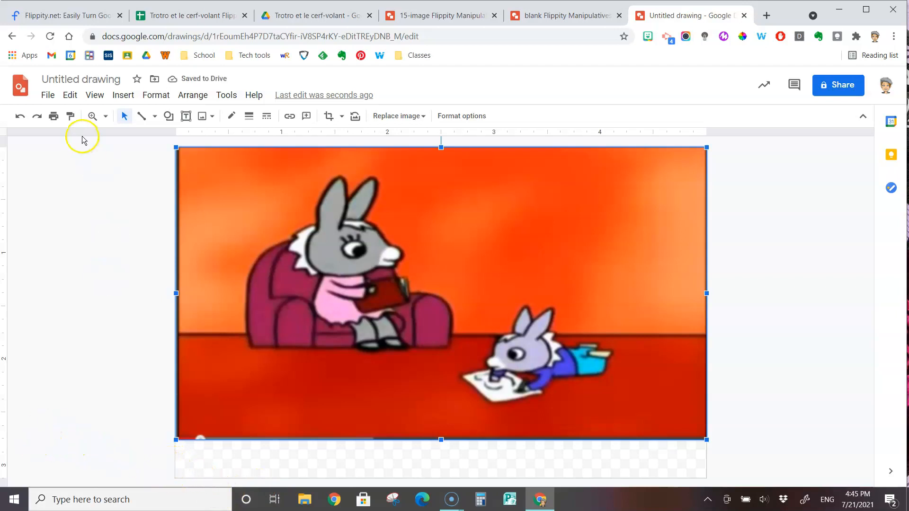
left_click(87, 165)
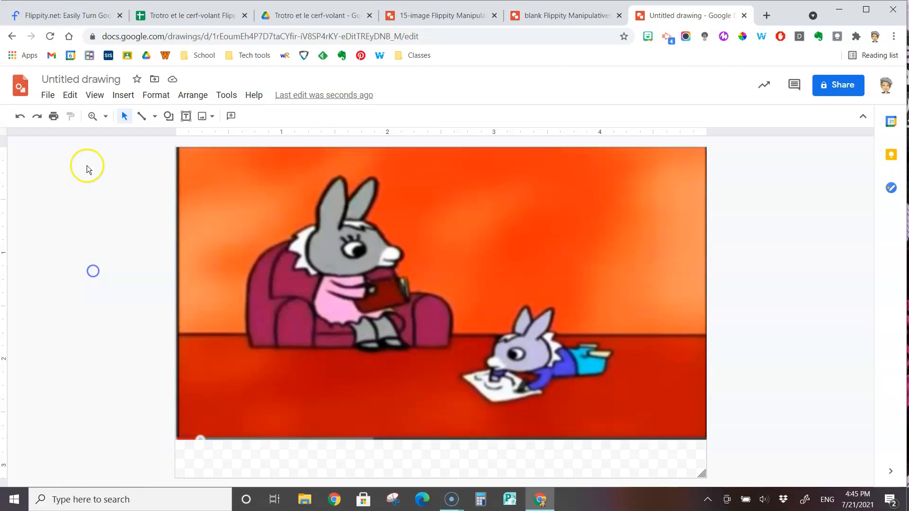
left_click(47, 94)
left_click(101, 453)
double_click(461, 286)
type("2")
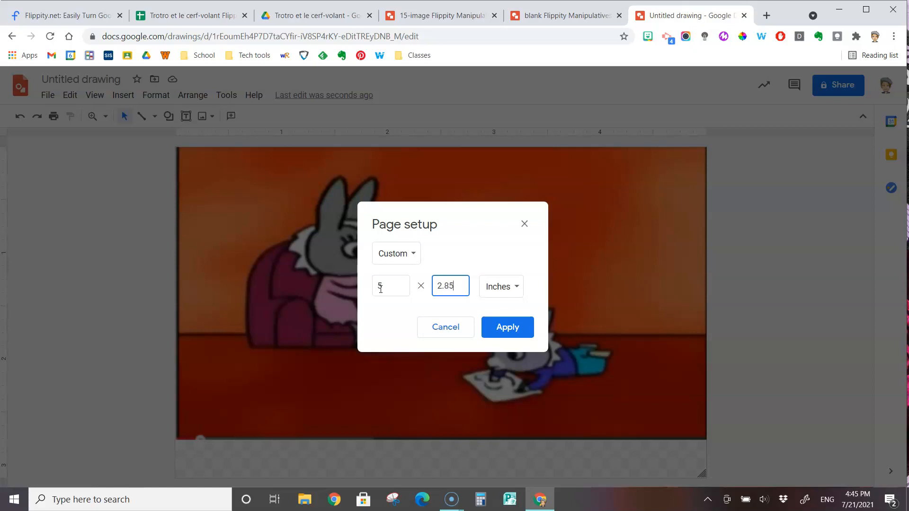
type(".85")
key("Return")
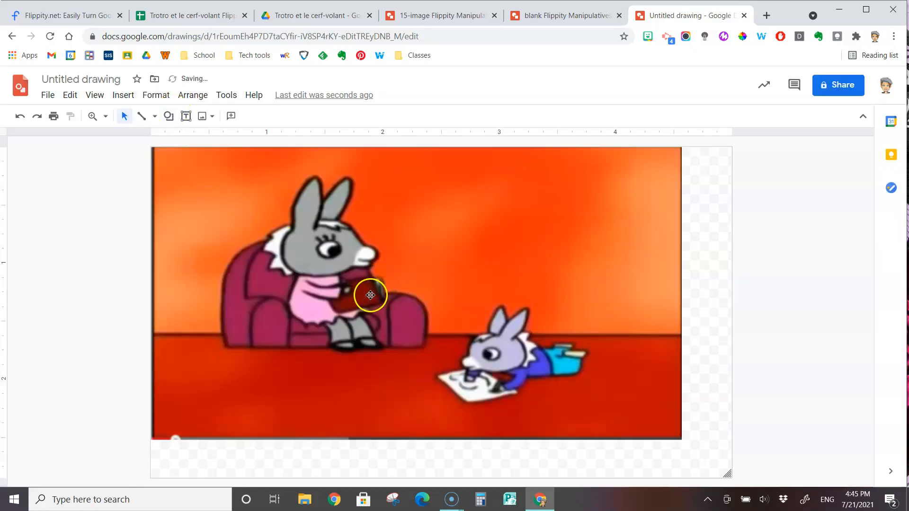
Scale the image up again so it spans the full width of the resized canvas
left_click(371, 295)
left_click_drag(681, 441, 732, 467)
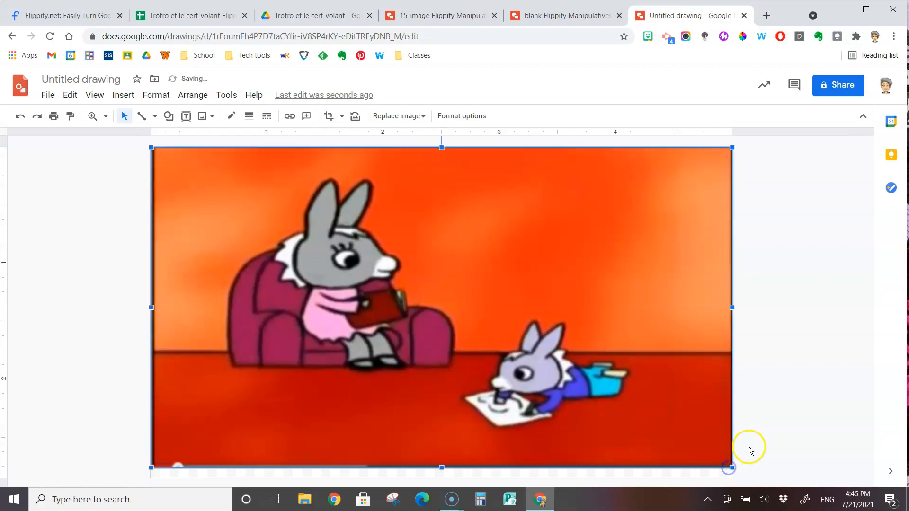
left_click(750, 450)
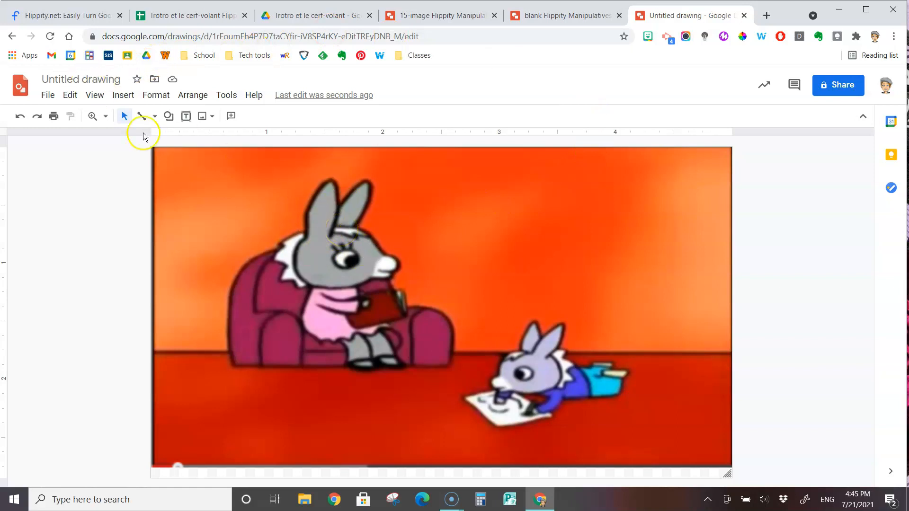
Rename the untitled drawing as image1
left_click(104, 79)
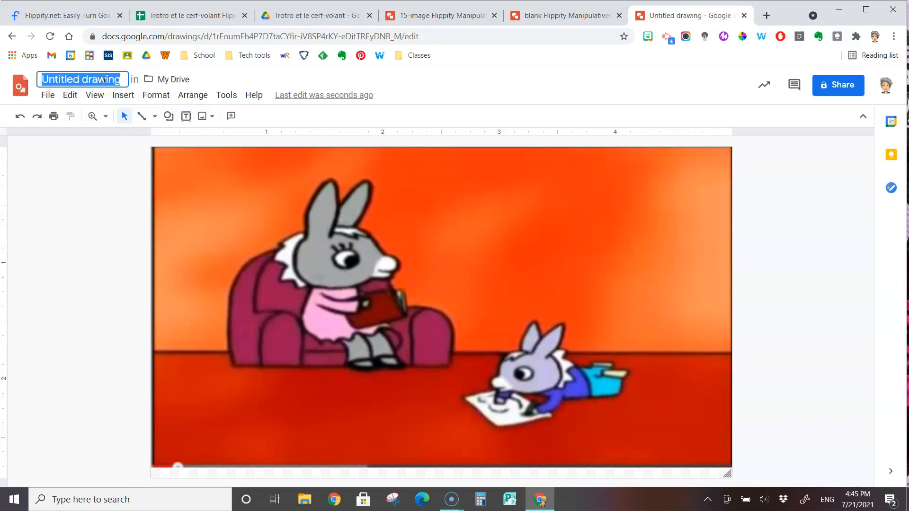
type("image1")
key("Return")
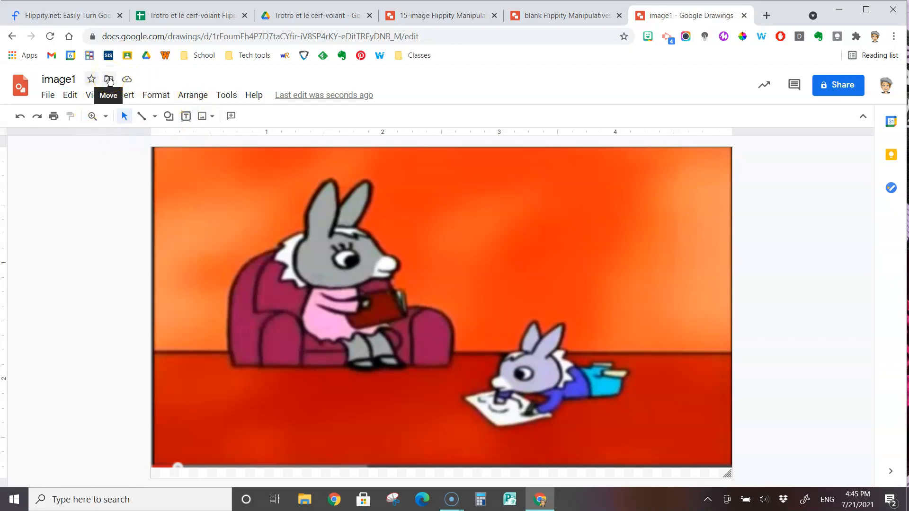
Publish the image1 drawing to the web as a link with the Medium (480x274) image size
left_click(52, 101)
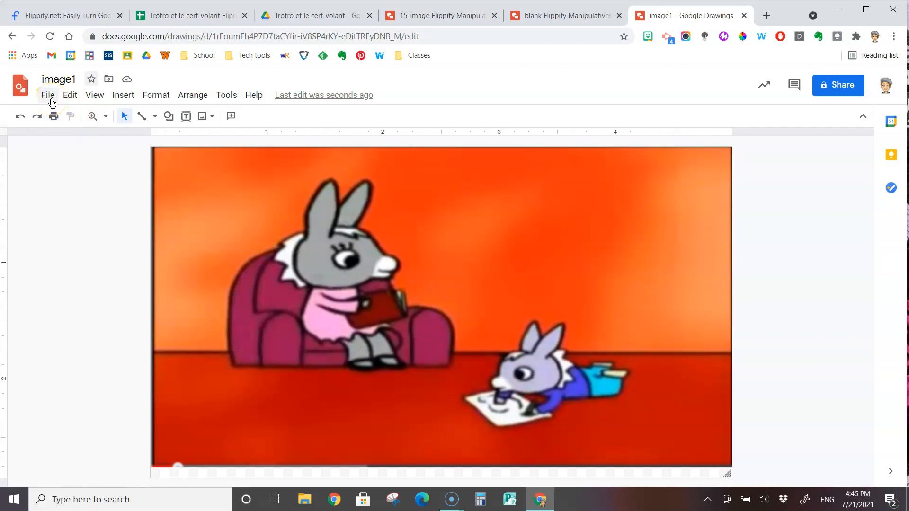
left_click(49, 99)
left_click(46, 96)
left_click(129, 379)
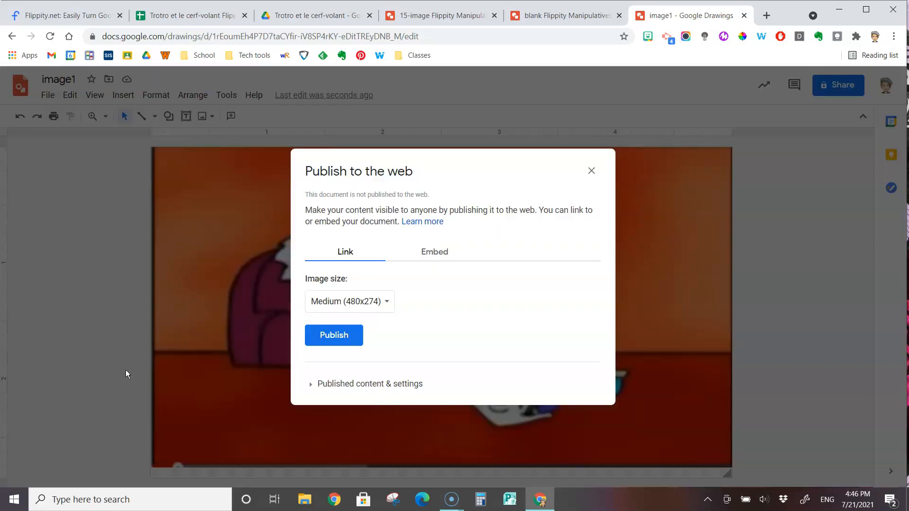
left_click(379, 309)
left_click(383, 322)
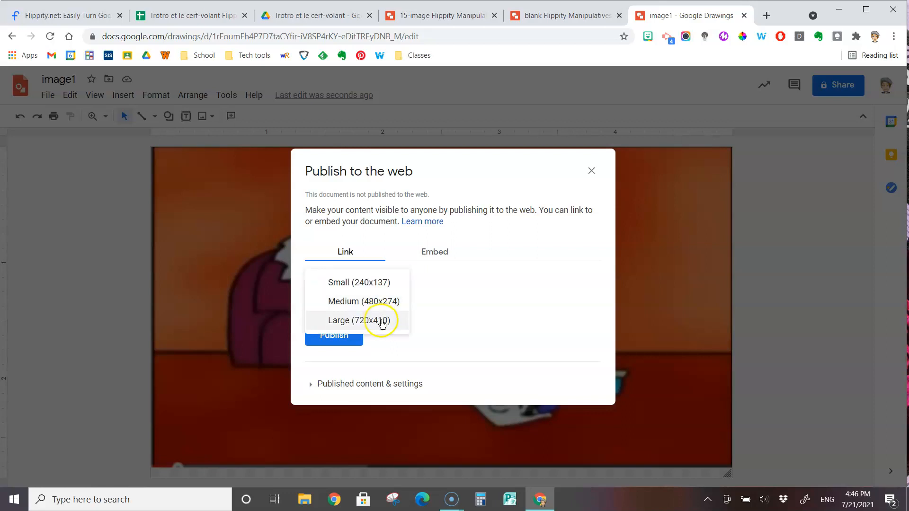
left_click(392, 302)
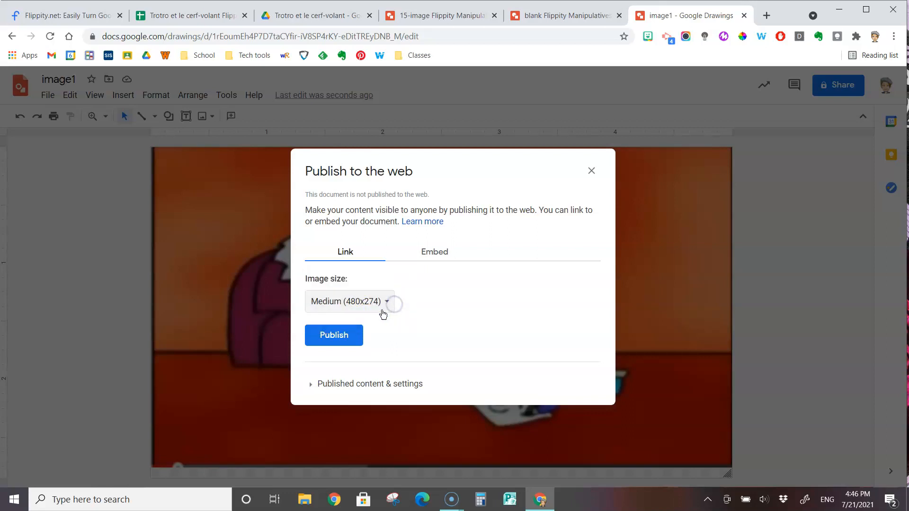
left_click(349, 341)
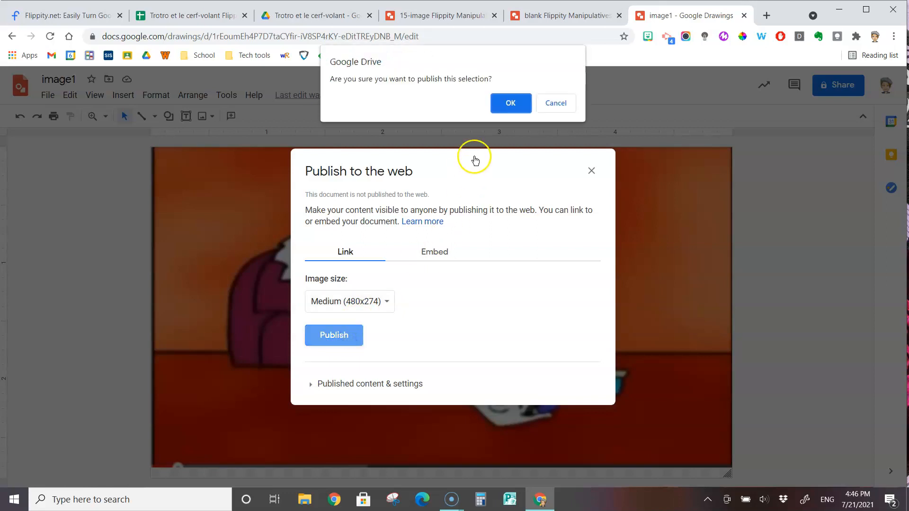
left_click(511, 103)
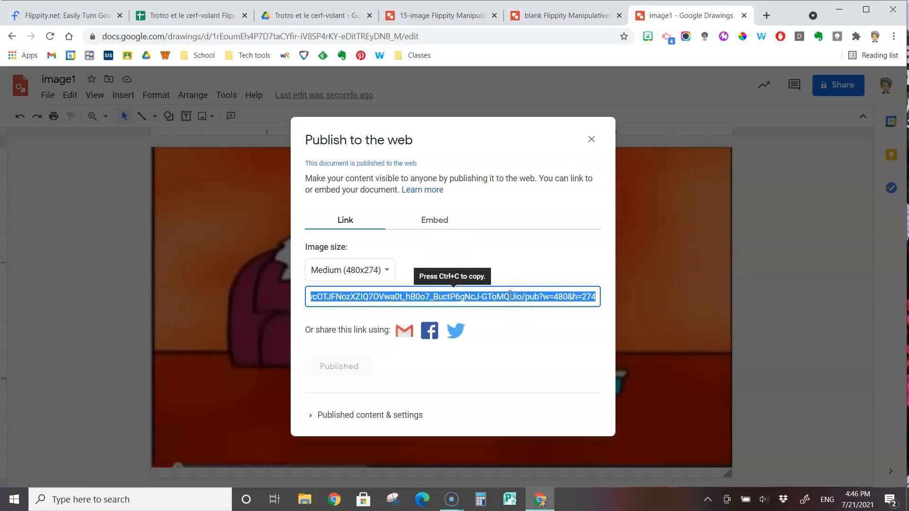
Copy the published link and paste it into cell A2 under Terms in the Trotro et le cerf-volant spreadsheet
key("ctrl+c")
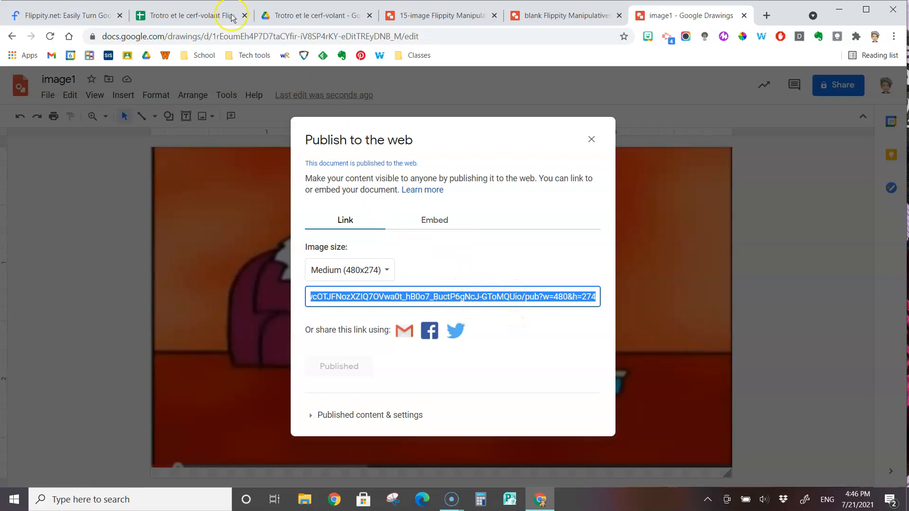
left_click(184, 18)
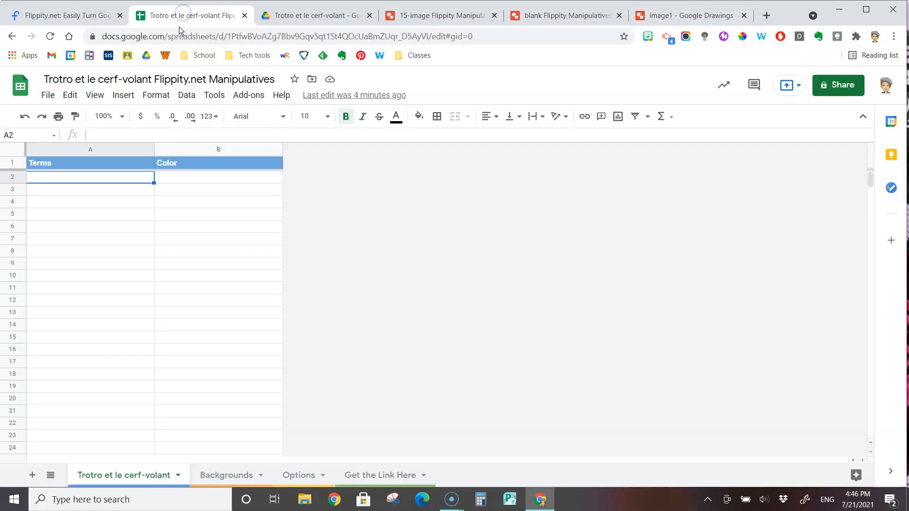
left_click(119, 176)
key("ctrl+v")
left_click(113, 202)
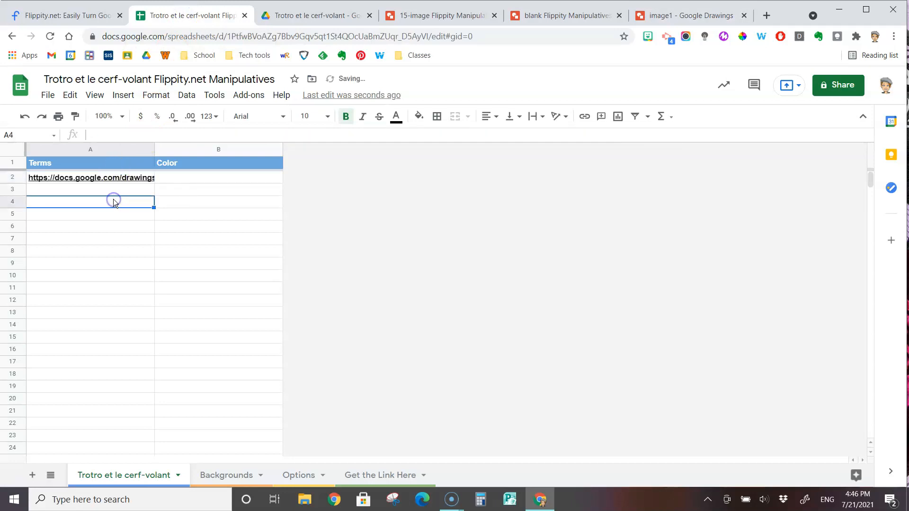
left_click(124, 177)
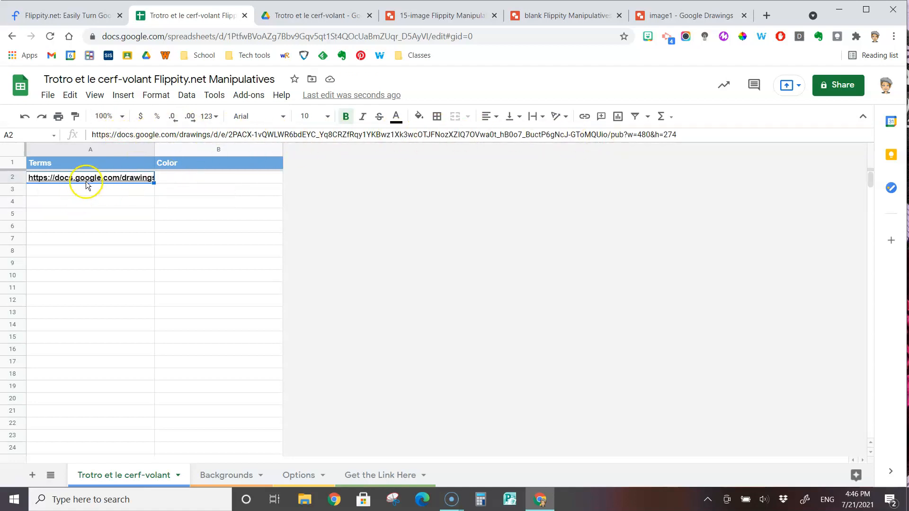
mouse_move(87, 185)
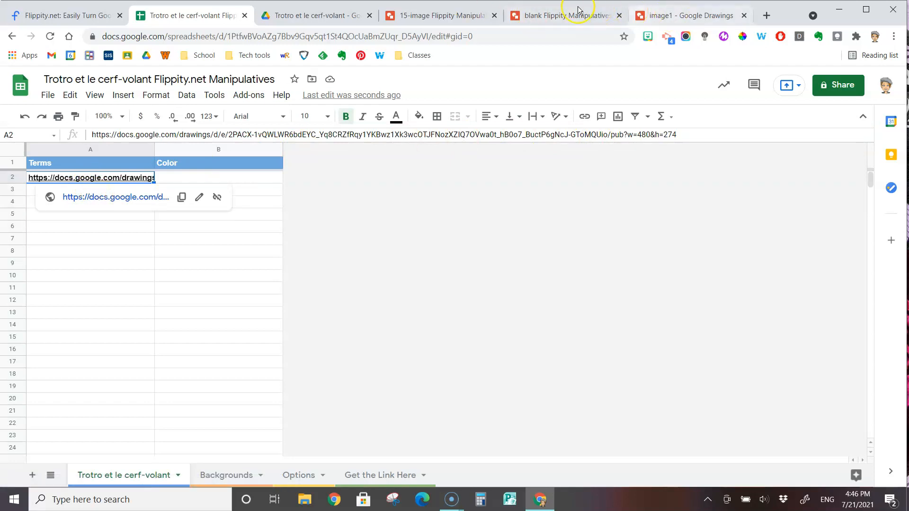
Copy the published link of the image1 drawing again and return to the Trotro et le cerf-volant spreadsheet
left_click(682, 16)
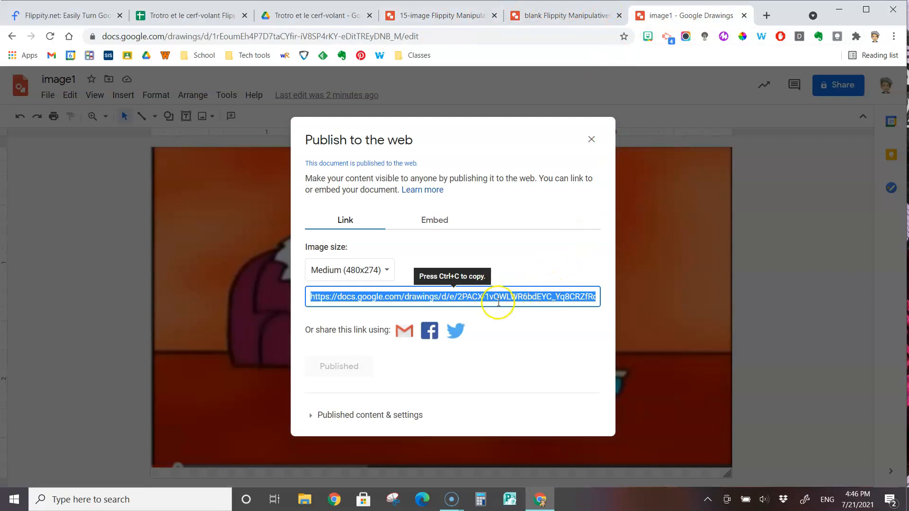
key("ctrl+c")
left_click(194, 15)
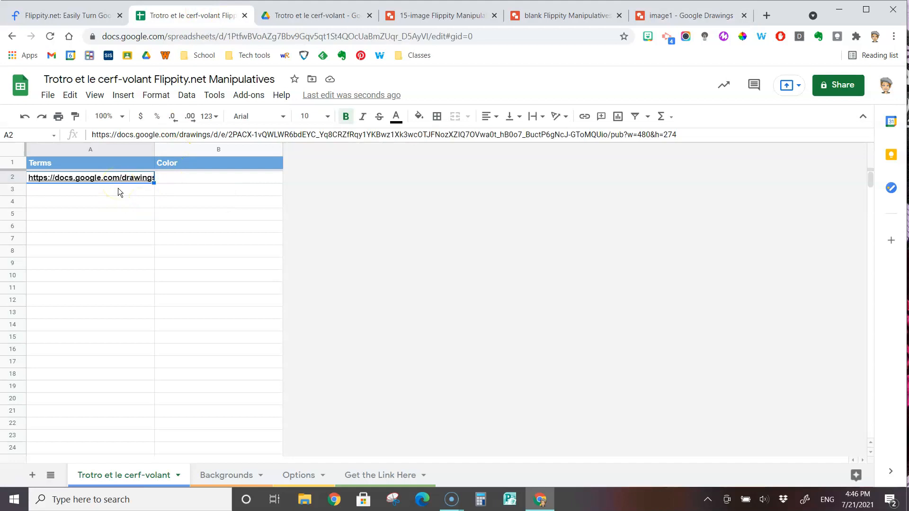
Make a copy of the image1 drawing named image2 and select the picture in the copy
left_click(668, 16)
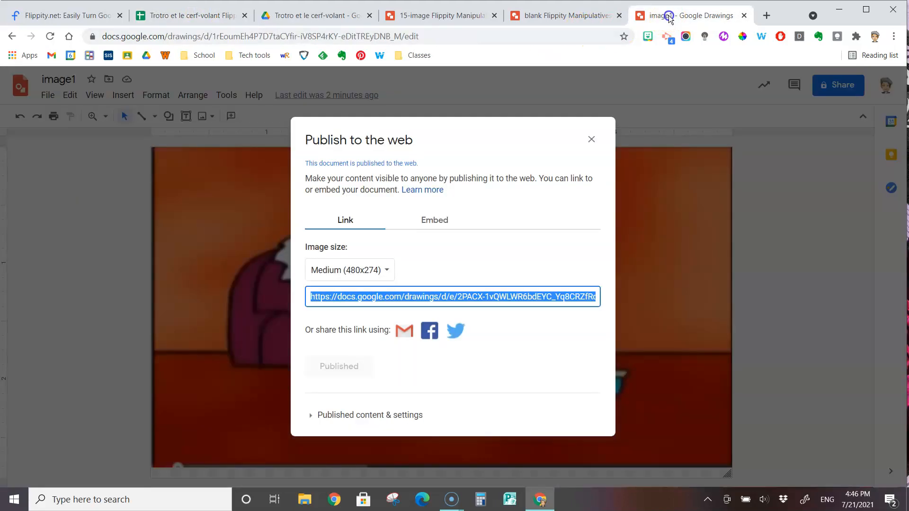
left_click(592, 140)
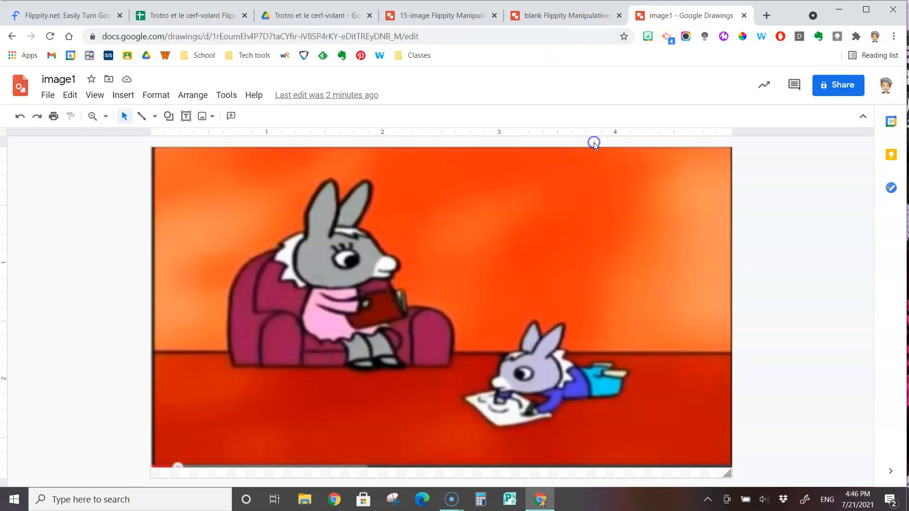
left_click(48, 97)
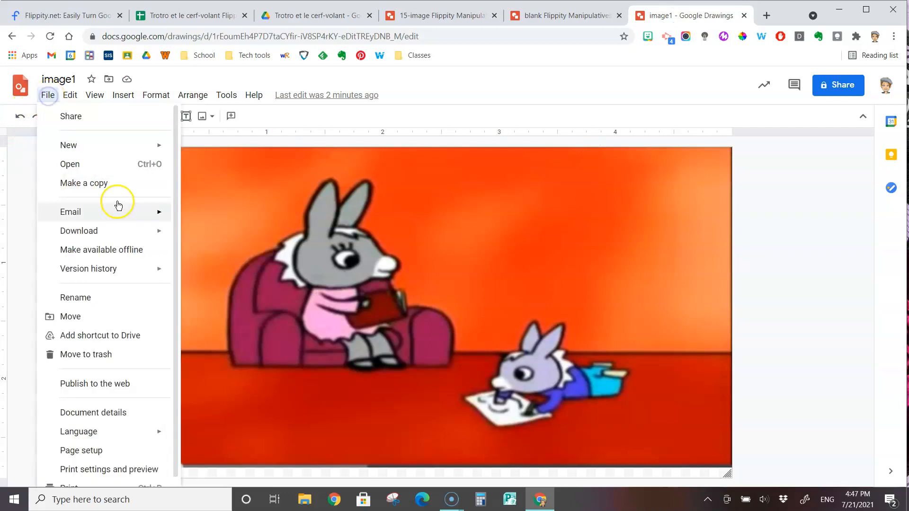
left_click(108, 185)
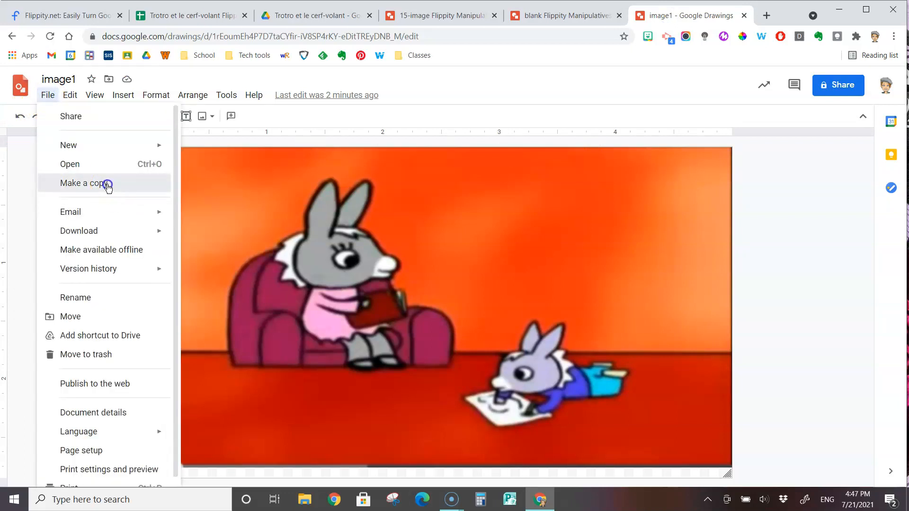
type("image2")
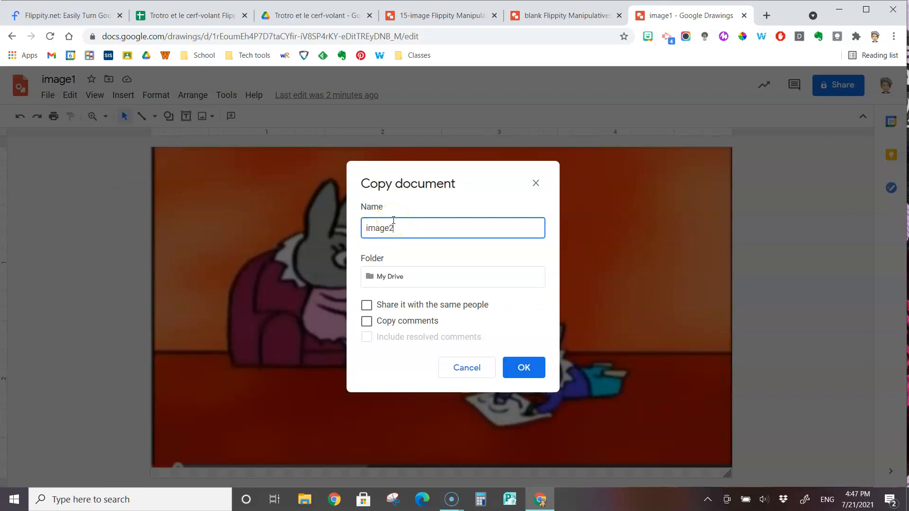
key("Return")
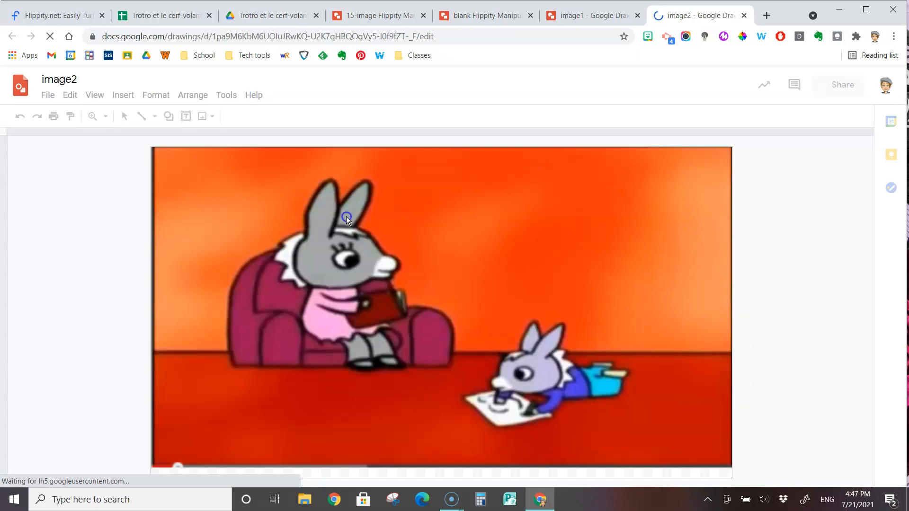
left_click(431, 217)
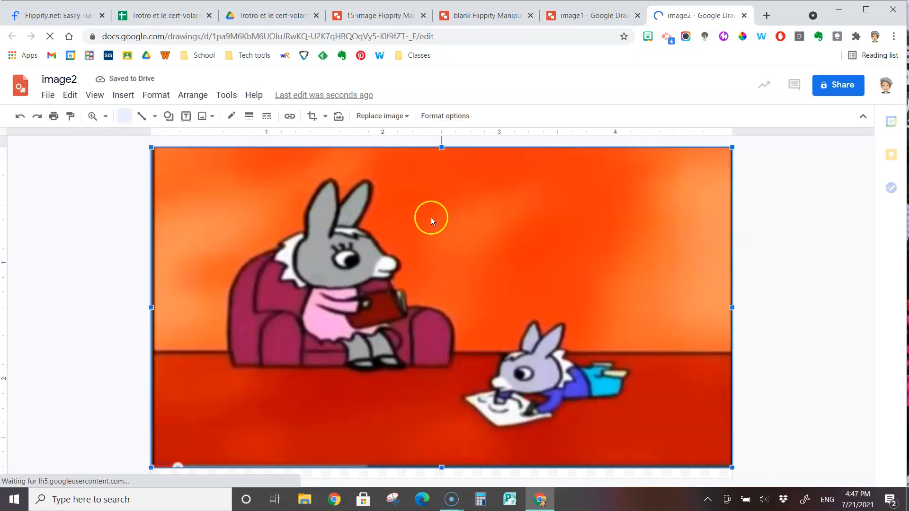
Replace the picture in the image2 drawing with the image2 picture found by searching Google Drive for "image2"
key("Delete")
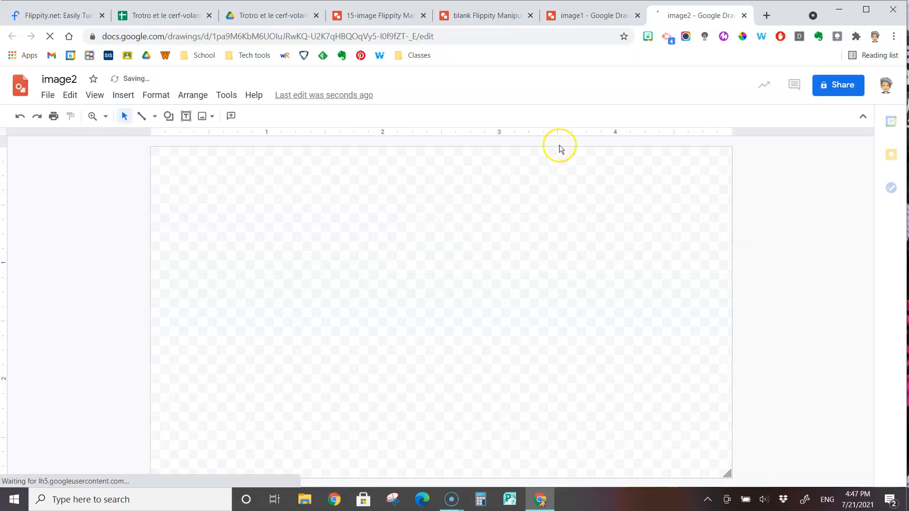
left_click(122, 94)
mouse_move(229, 116)
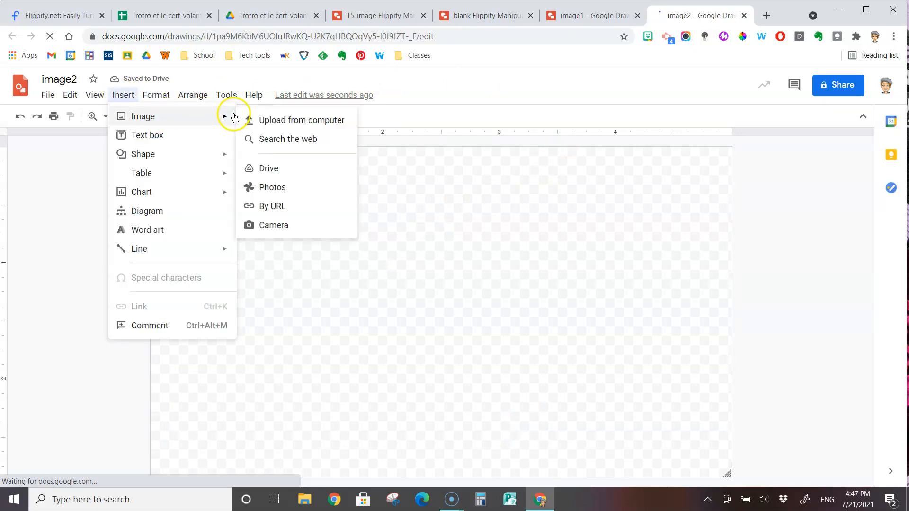
left_click(289, 169)
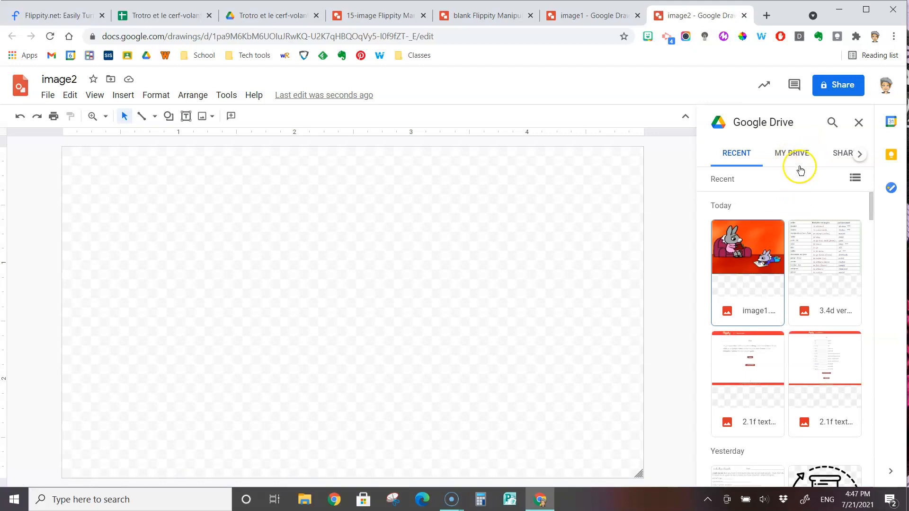
left_click(832, 123)
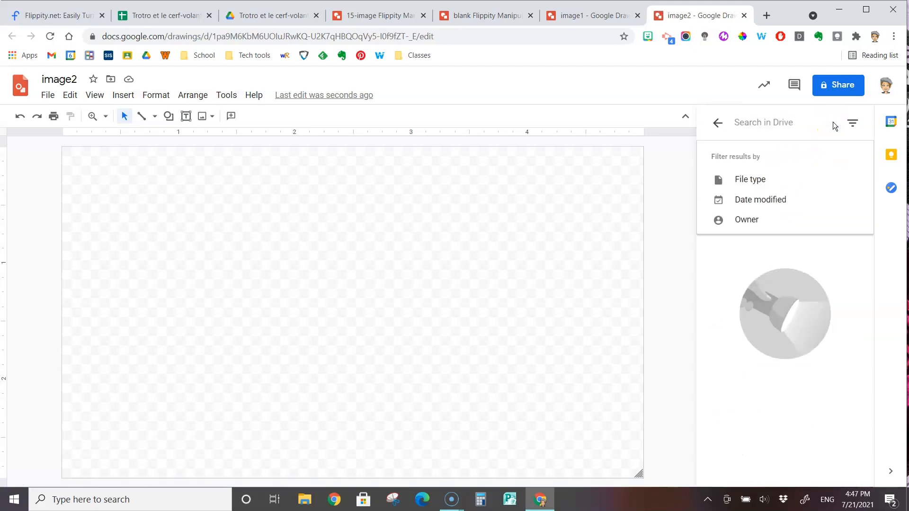
type("image2")
key("Return")
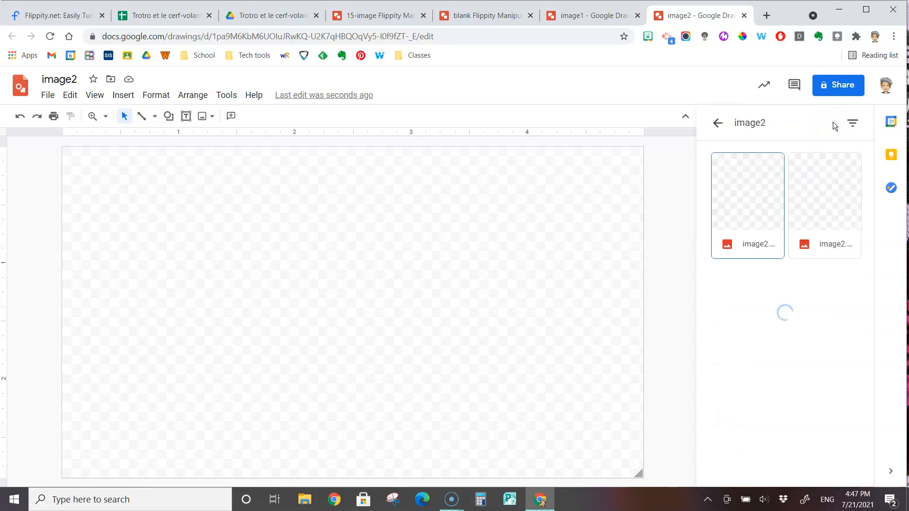
left_click(749, 183)
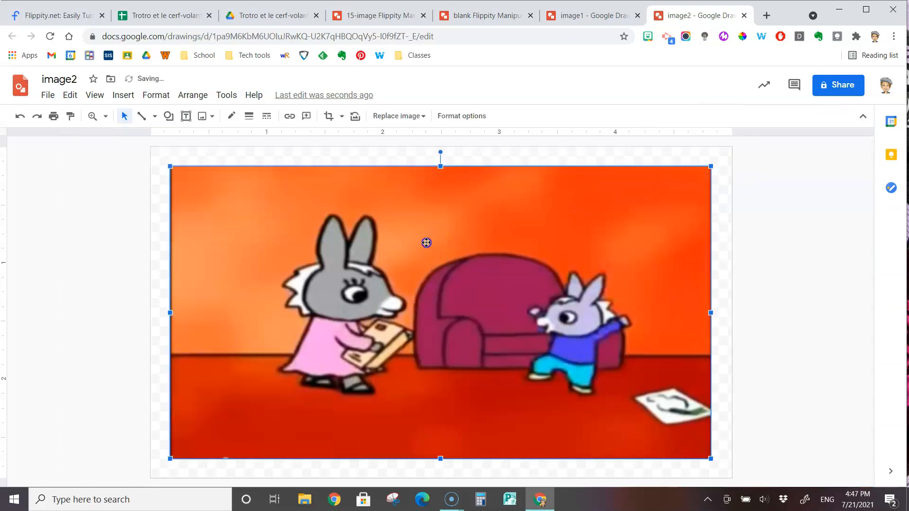
Align the inserted picture with the canvas's upper-left corner and enlarge it to the full width of the image2 drawing
left_click_drag(426, 242, 407, 223)
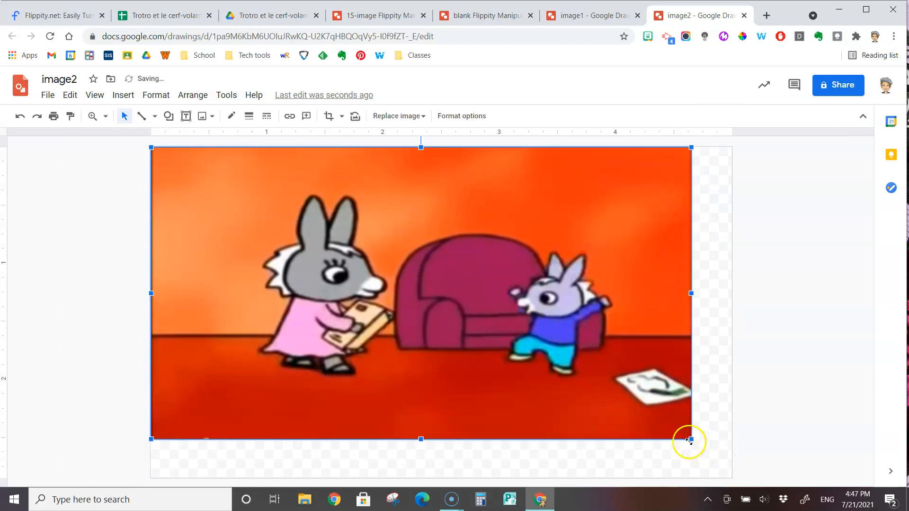
left_click_drag(692, 439, 711, 461)
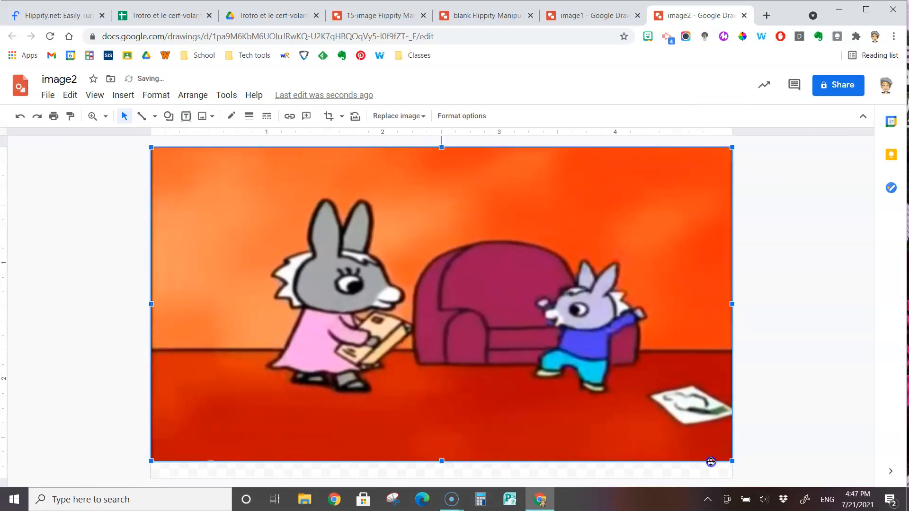
left_click(771, 419)
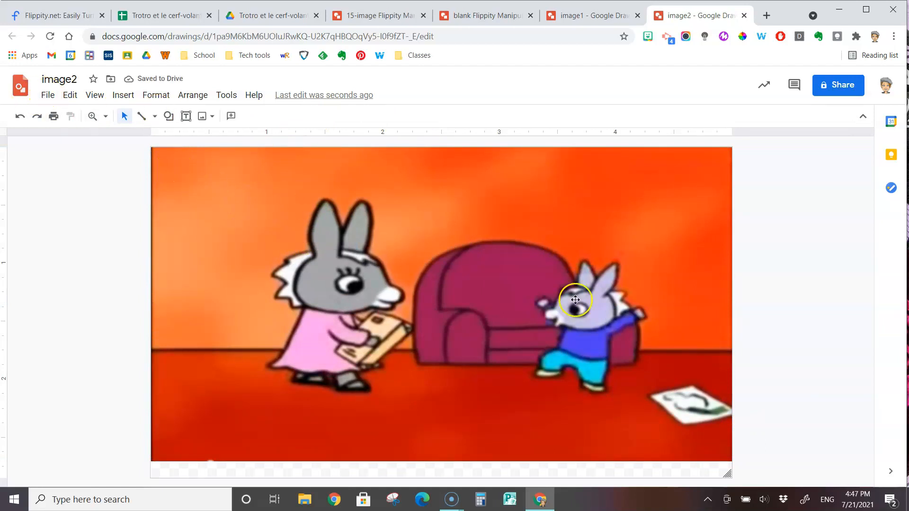
Publish the image2 drawing to the web as a link with the Medium (480x274) image size
left_click(53, 97)
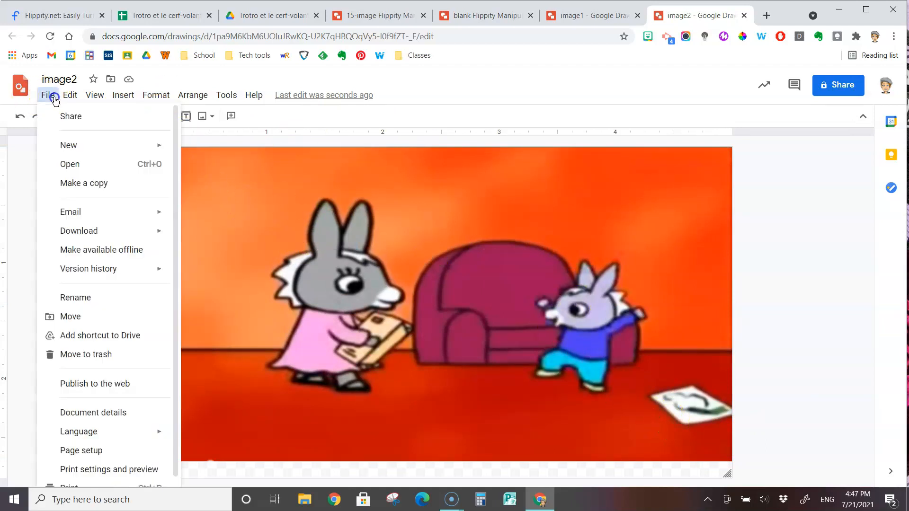
left_click(131, 387)
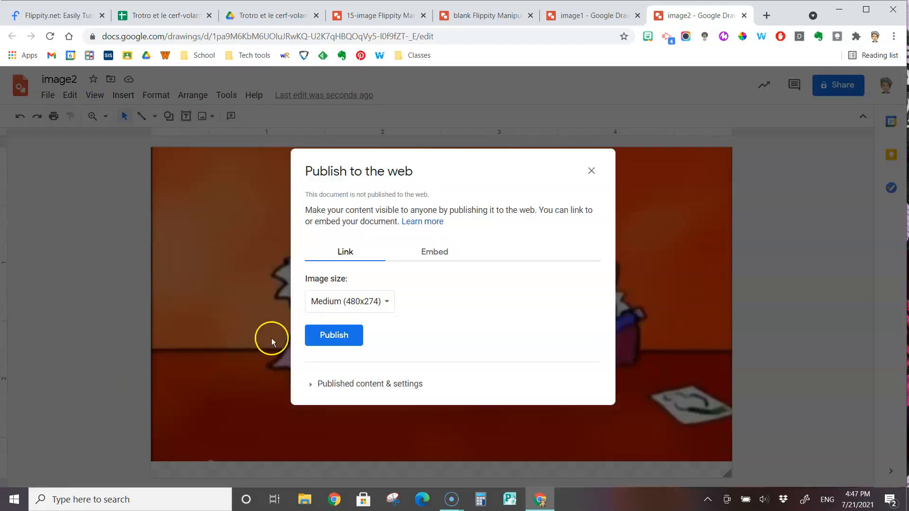
left_click(331, 338)
left_click(512, 102)
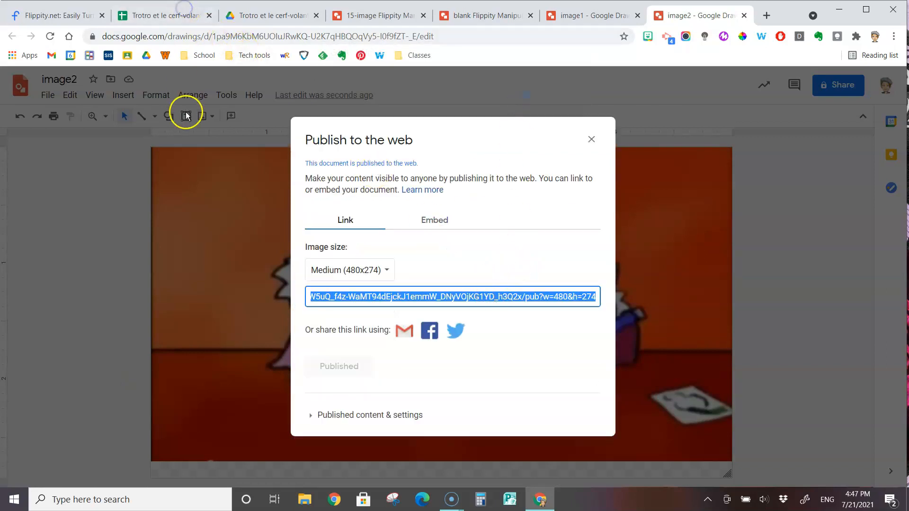
Paste the published image2 link into cell A3 under Terms in the Trotro et le cerf-volant spreadsheet
left_click(175, 18)
left_click(106, 192)
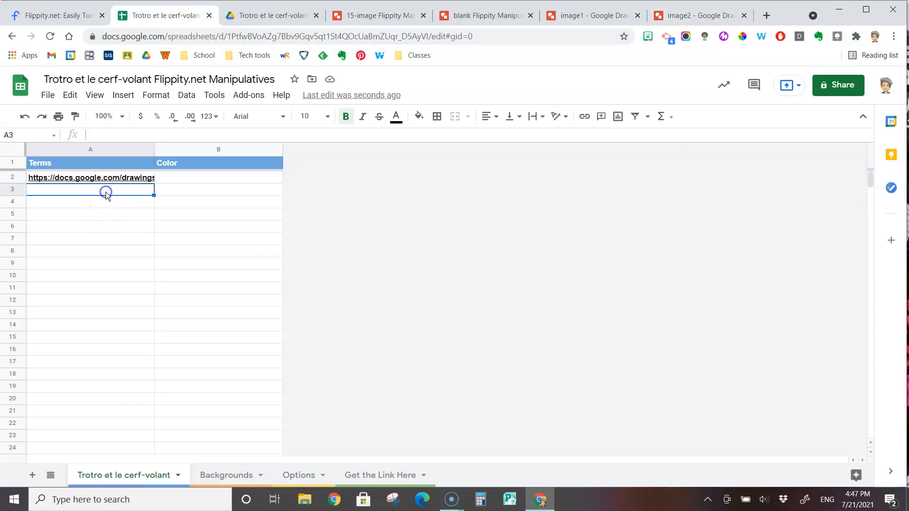
type("https://docs.google.com/drawings/d/e/2PACX-1vSMxAWmDLbV-5oAAOfT_gT7lyFell2wDkTcW5uQ_f4z-WaMT94dEjckJ1emmW_DNyVOjKG1YD_h3Q2x/pub?w=480&h=274")
left_click(111, 202)
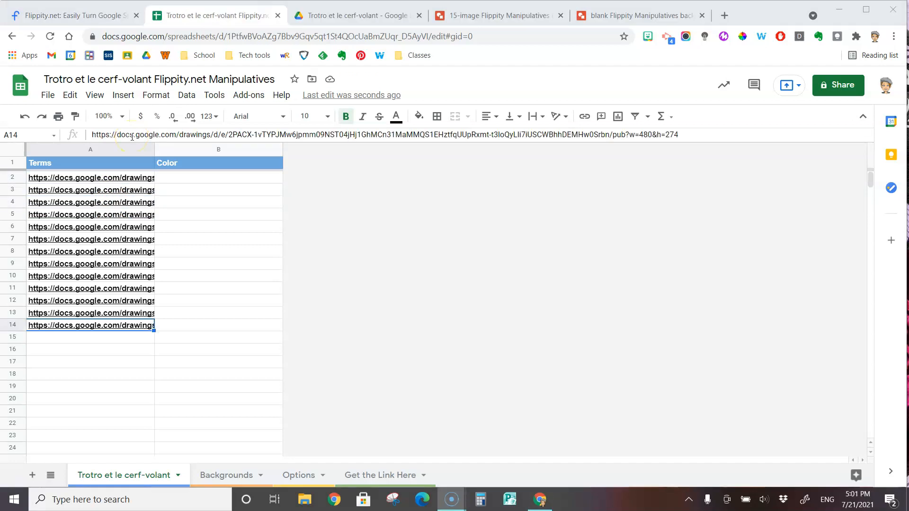
left_click(121, 329)
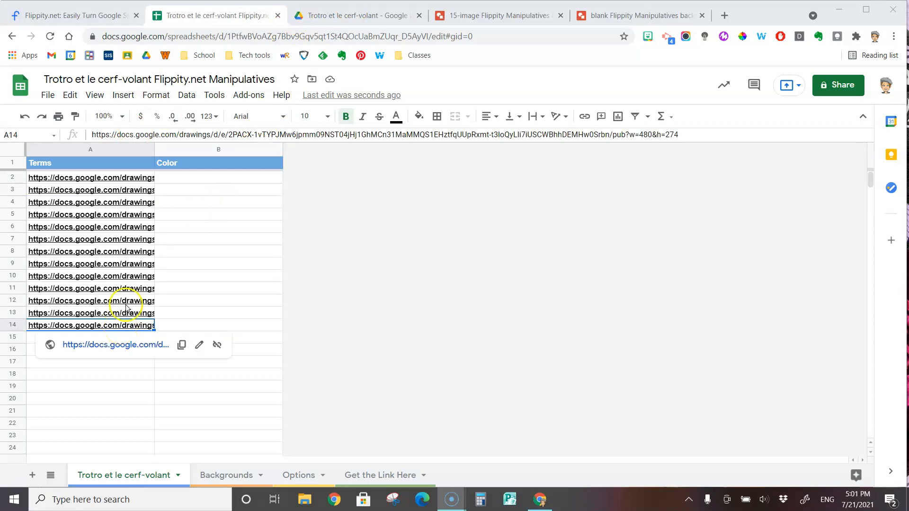
mouse_move(138, 185)
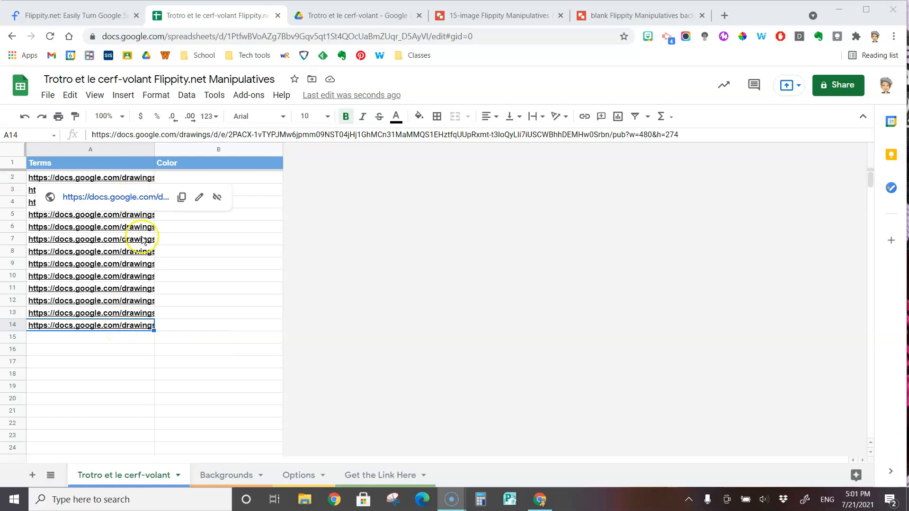
mouse_move(138, 330)
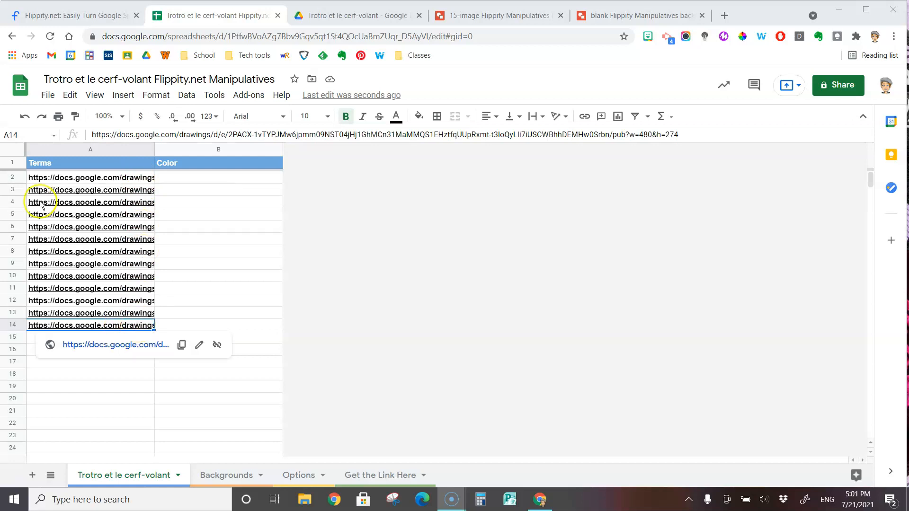
mouse_move(40, 179)
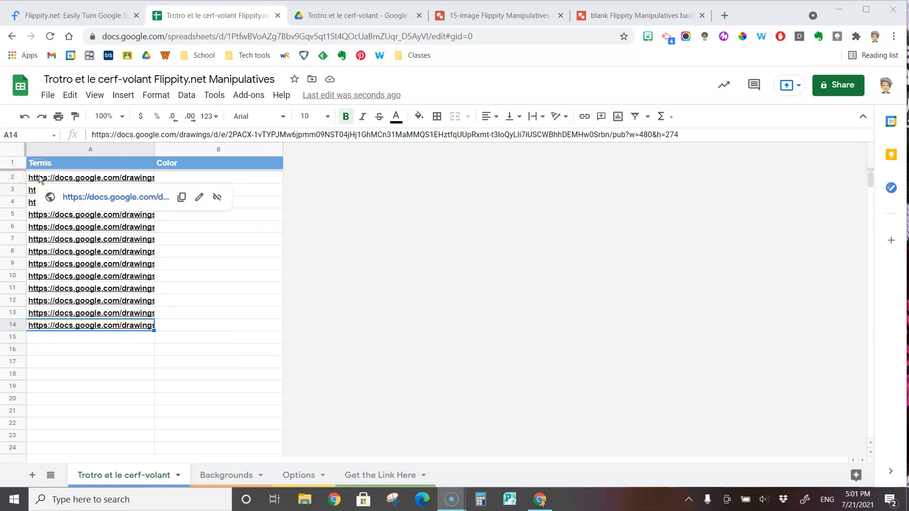
Clear all default background names and URLs in A2:B16 of the Backgrounds sheet
mouse_move(62, 318)
left_click(260, 476)
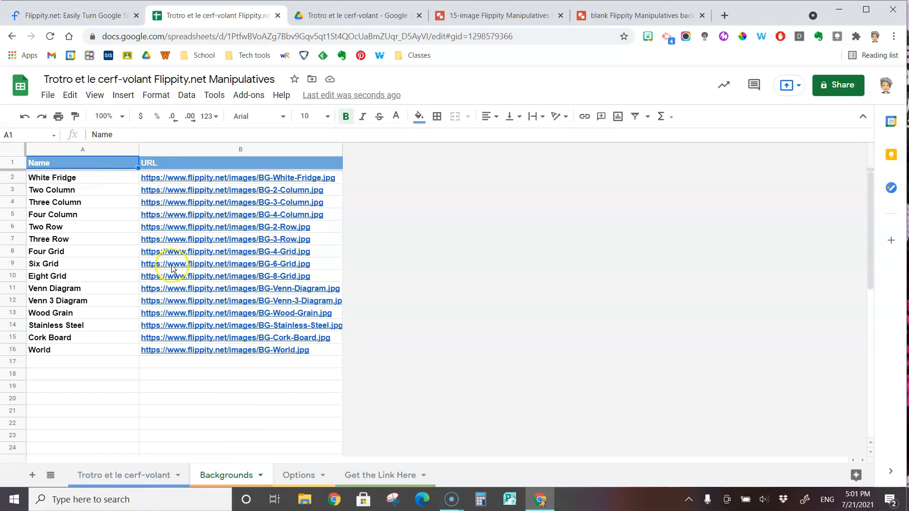
mouse_move(175, 277)
left_click_drag(112, 184, 211, 350)
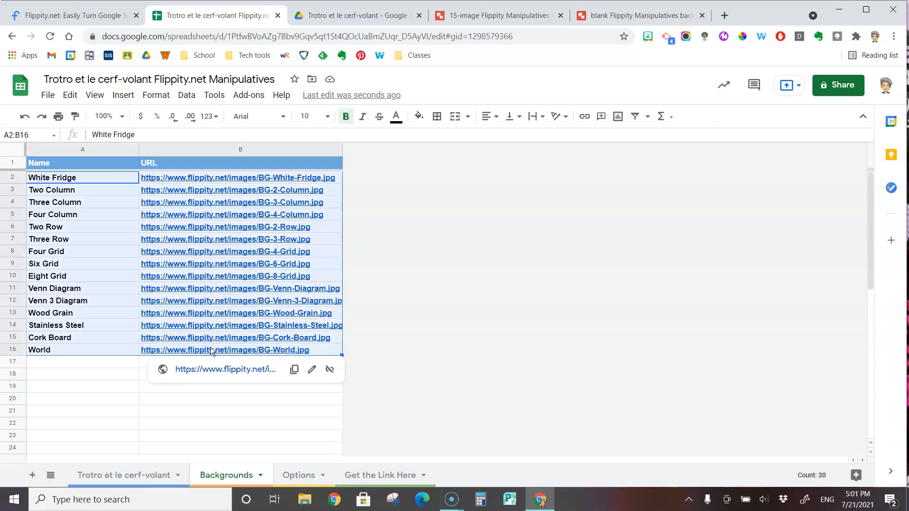
key("Delete")
left_click(159, 401)
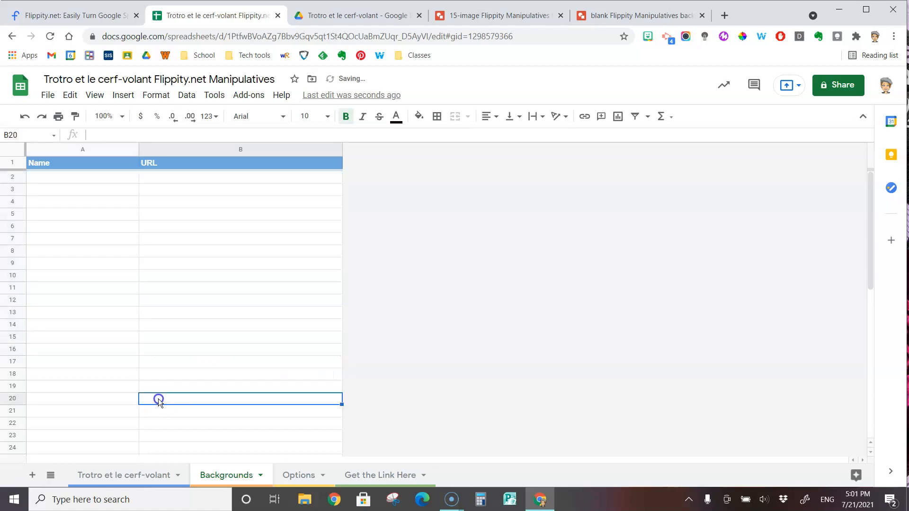
Make a copy of the 15-image Flippity Manipulatives background drawing named "13-image Flippity Manipulatives background"
left_click(481, 10)
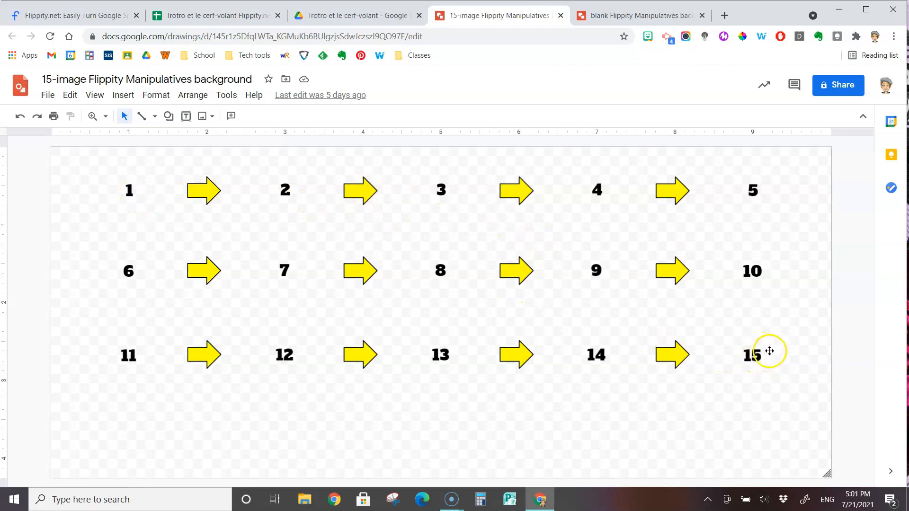
left_click(44, 96)
left_click(98, 187)
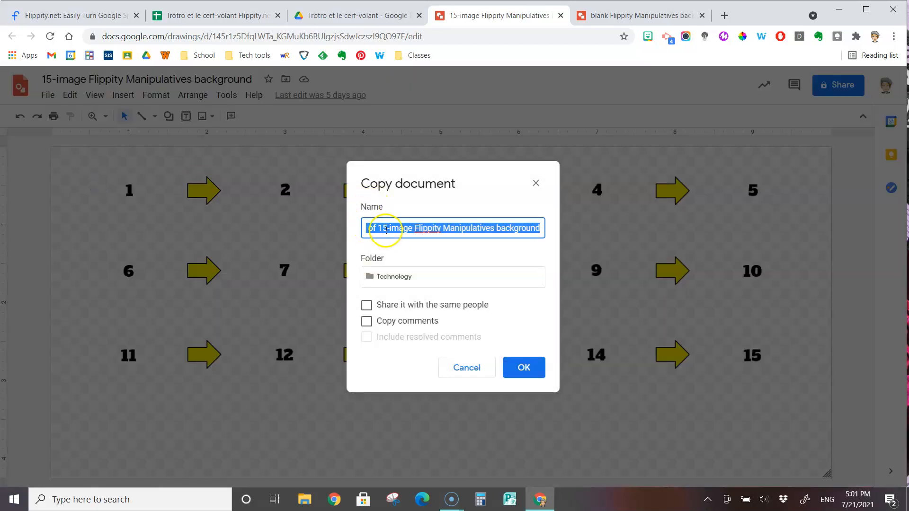
left_click(387, 231)
key("BackSpace")
key("BackSpace")
key("BackSpace")
key("BackSpace")
key("BackSpace")
key("BackSpace")
key("BackSpace")
key("BackSpace")
key("BackSpace")
key("BackSpace")
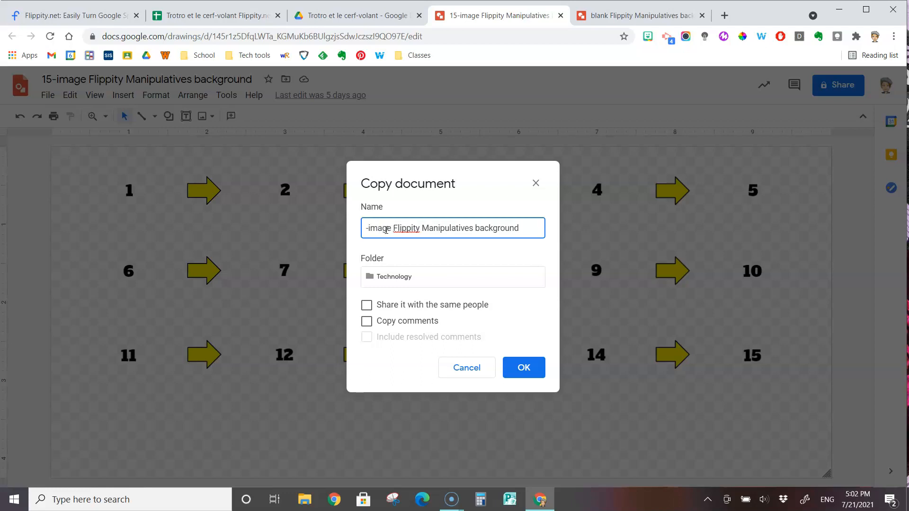
type("13")
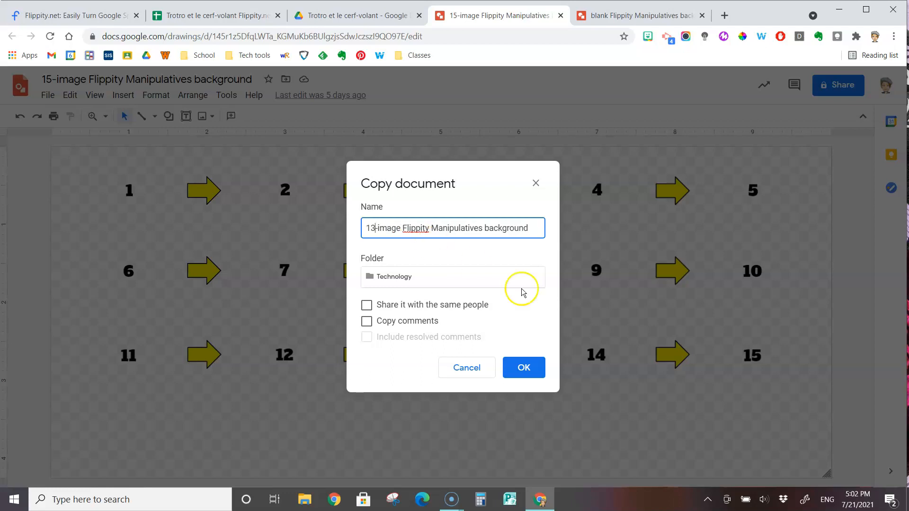
left_click(528, 369)
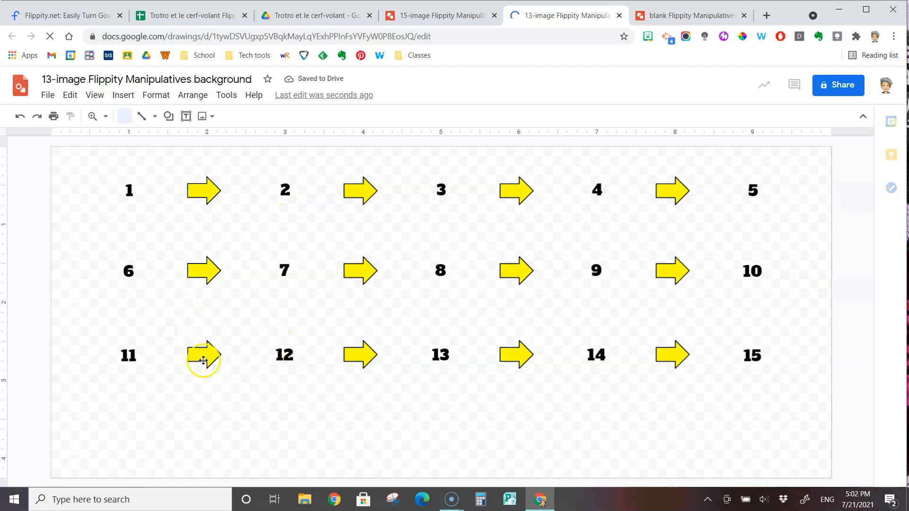
Delete the number 11 from the last row and renumber 12, 13 and 14 as 11, 12 and 13
left_click(128, 353)
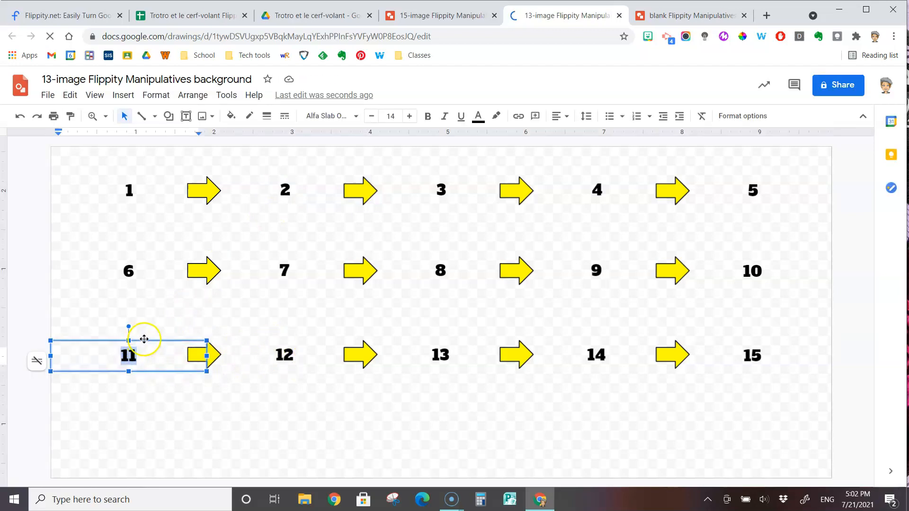
left_click(290, 352)
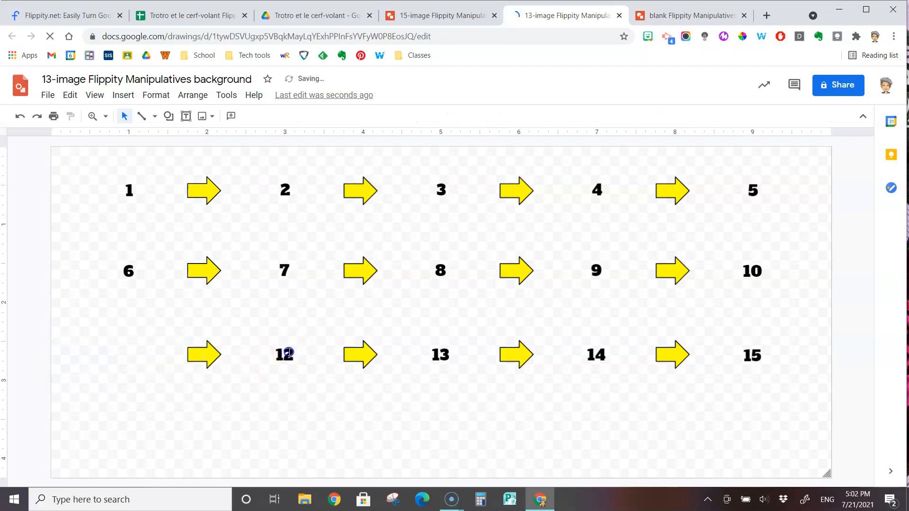
double_click(290, 353)
type("11")
double_click(439, 354)
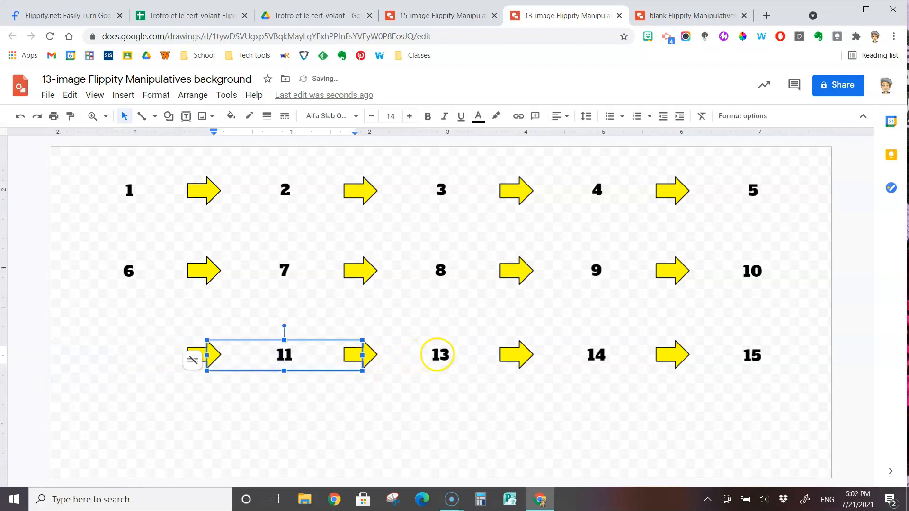
type("12")
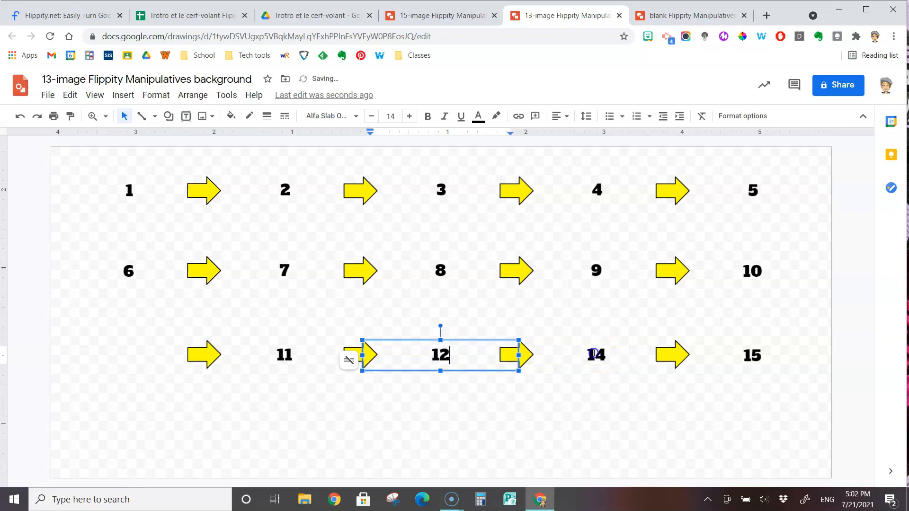
double_click(597, 354)
type("13")
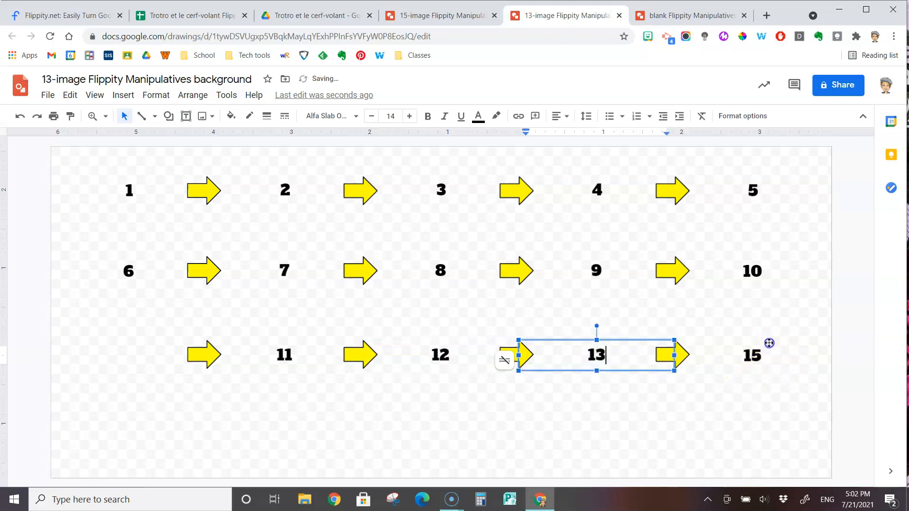
Delete the number 15 and the first and last arrows of the bottom row
left_click(769, 345)
key("Delete")
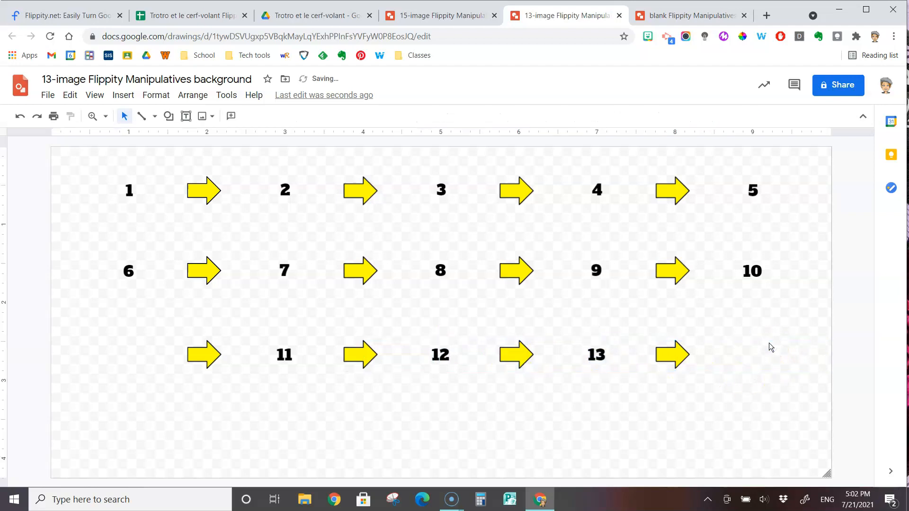
left_click(672, 356)
left_click(683, 350)
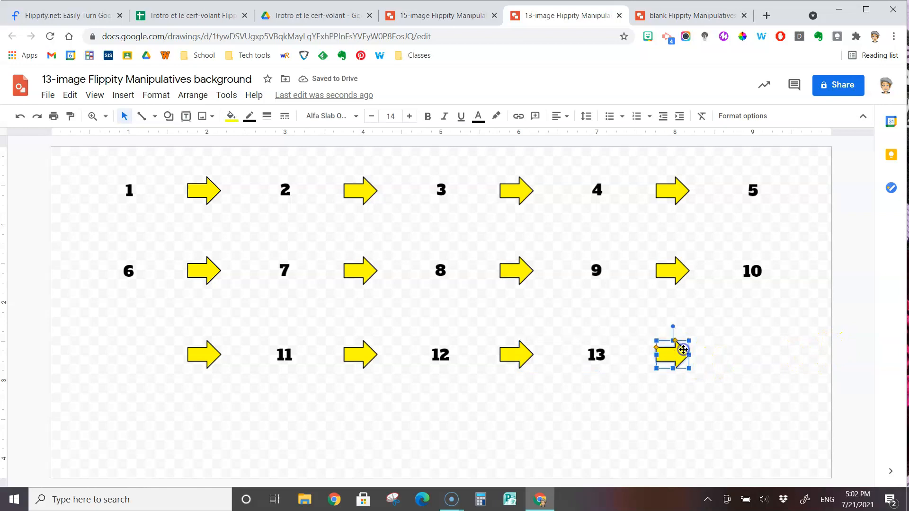
left_click_drag(684, 353, 190, 354)
key("Delete")
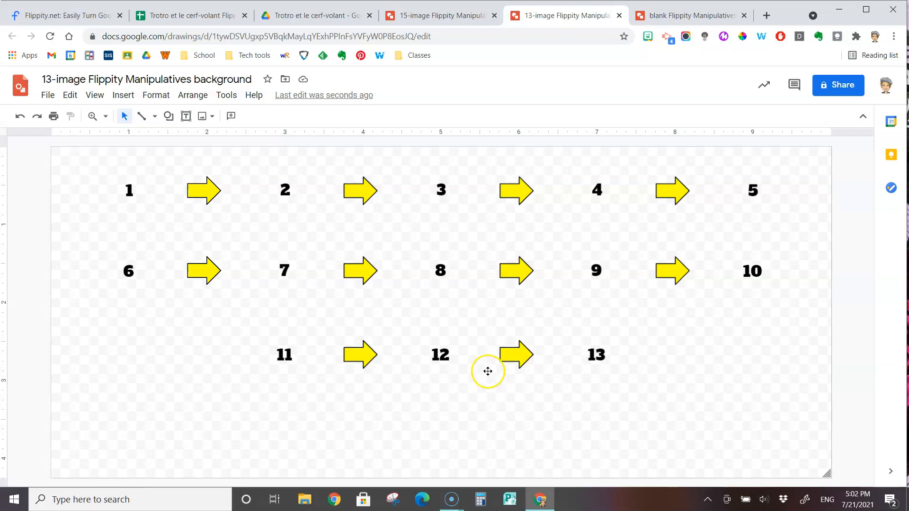
Publish the 13-image background drawing to the web as a Medium (960x408) image link and copy that link
left_click(47, 96)
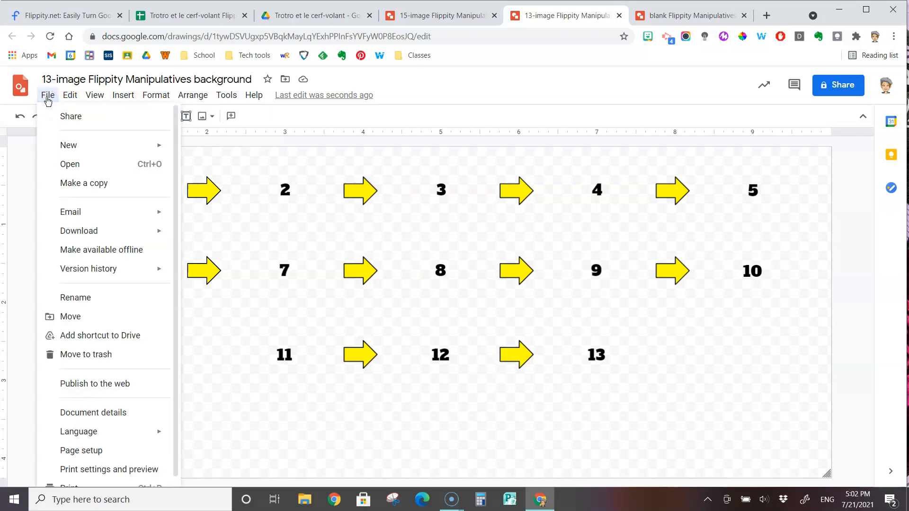
left_click(97, 383)
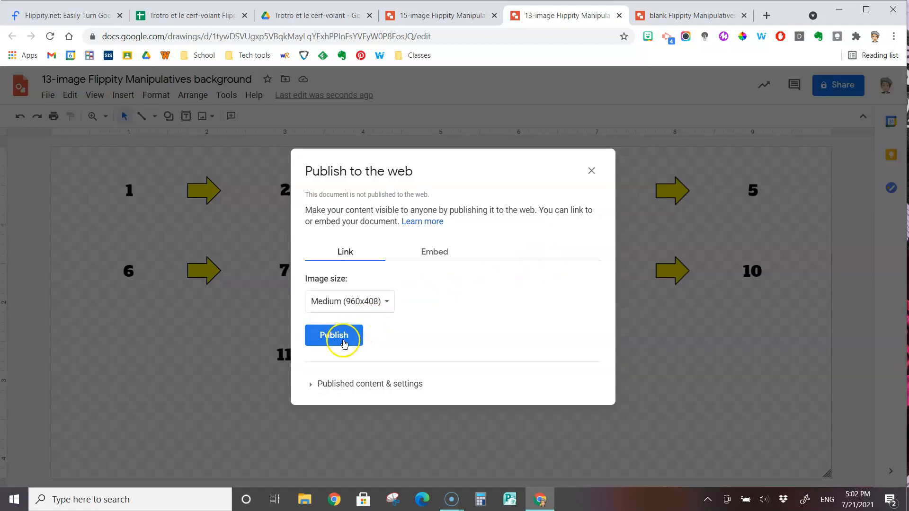
left_click(344, 344)
left_click(511, 103)
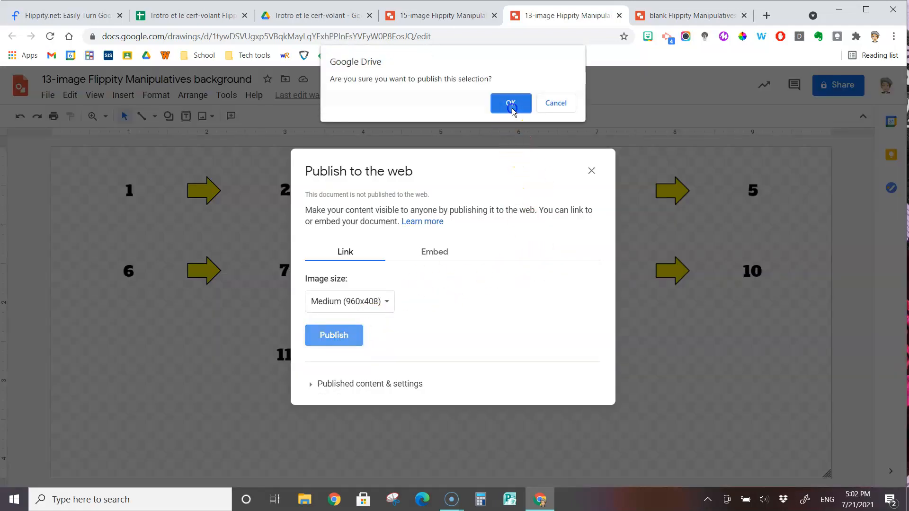
left_click(472, 296)
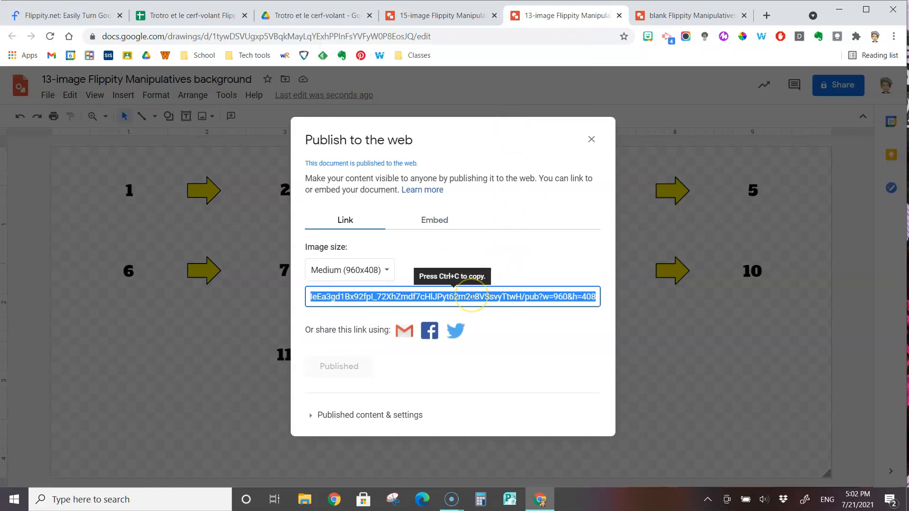
key("ctrl+c")
Paste the published drawing link into B2 of the Backgrounds sheet and name the background "image" in A2
left_click(192, 15)
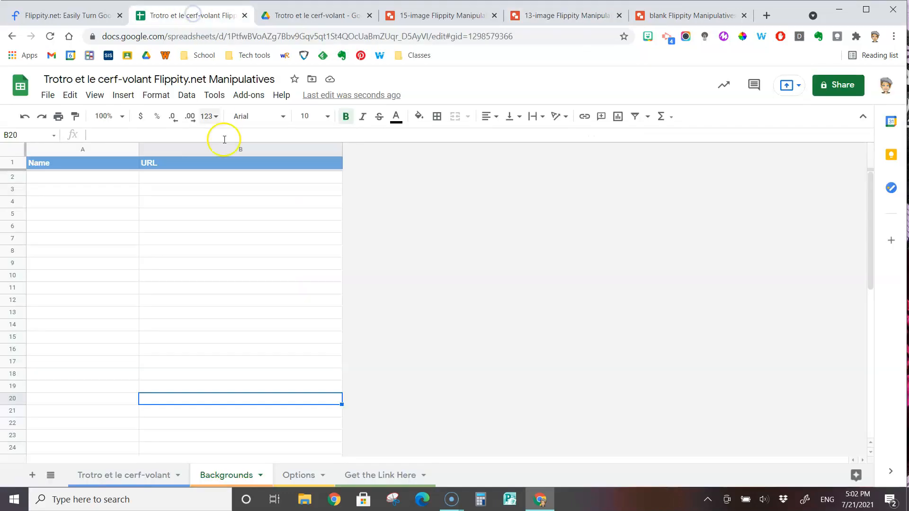
left_click(196, 178)
key("ctrl+v")
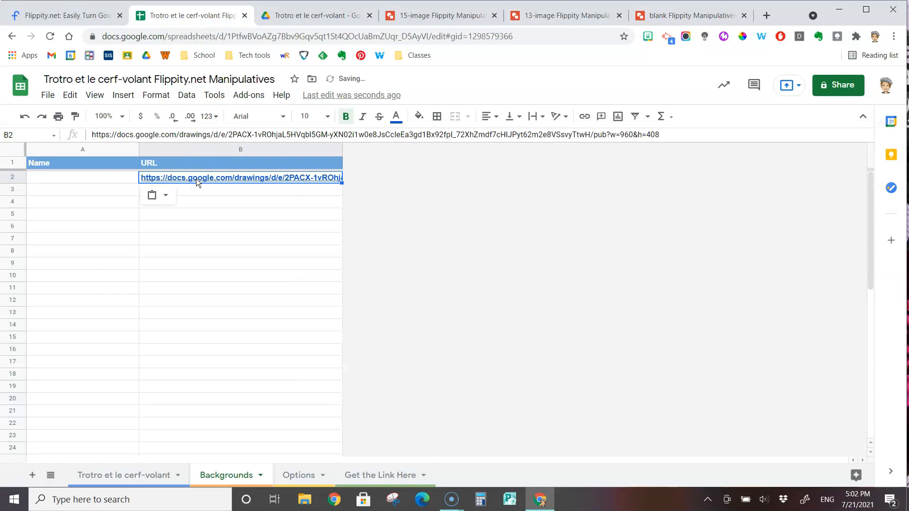
left_click(91, 179)
type("image")
key("Tab")
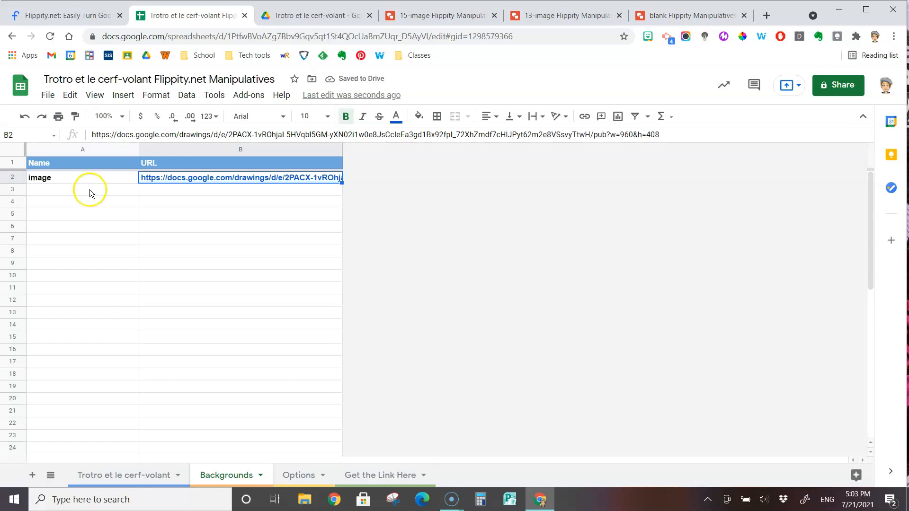
Set the Font option to Poppins in the spreadsheet's Options sheet
left_click(321, 478)
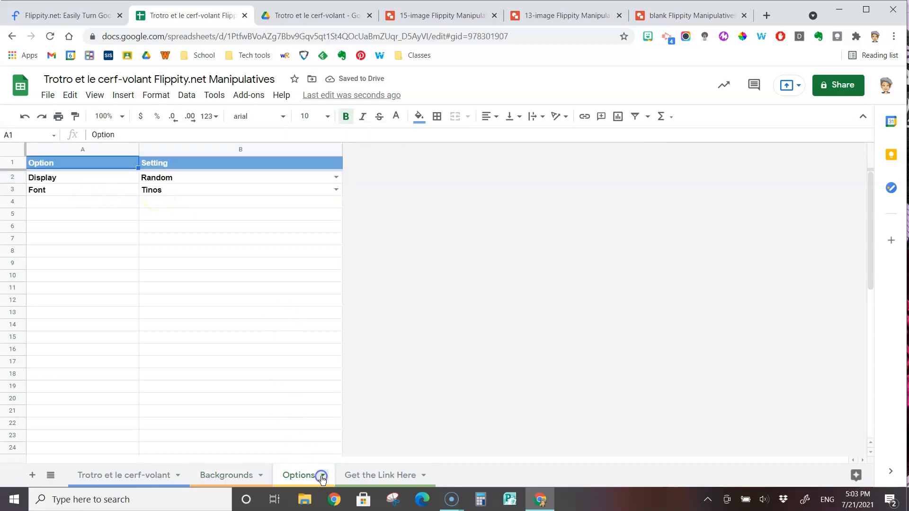
left_click(258, 180)
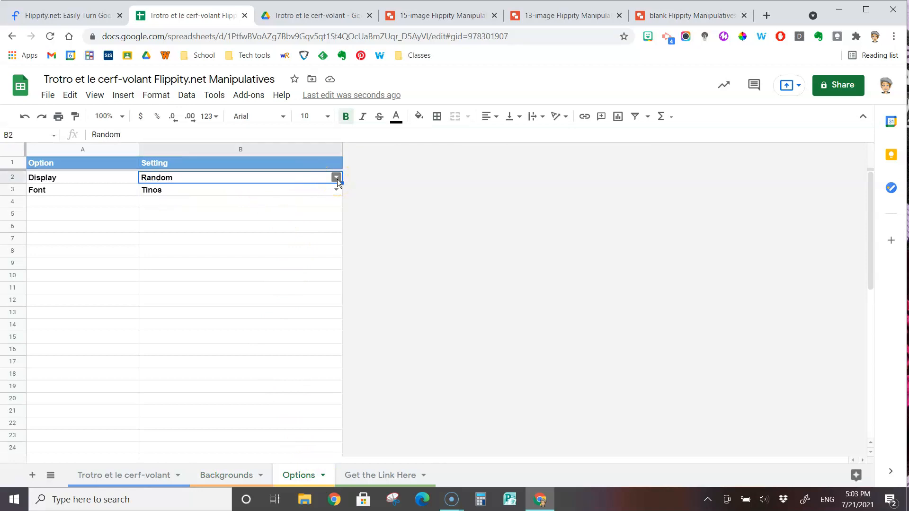
left_click(221, 191)
left_click(335, 189)
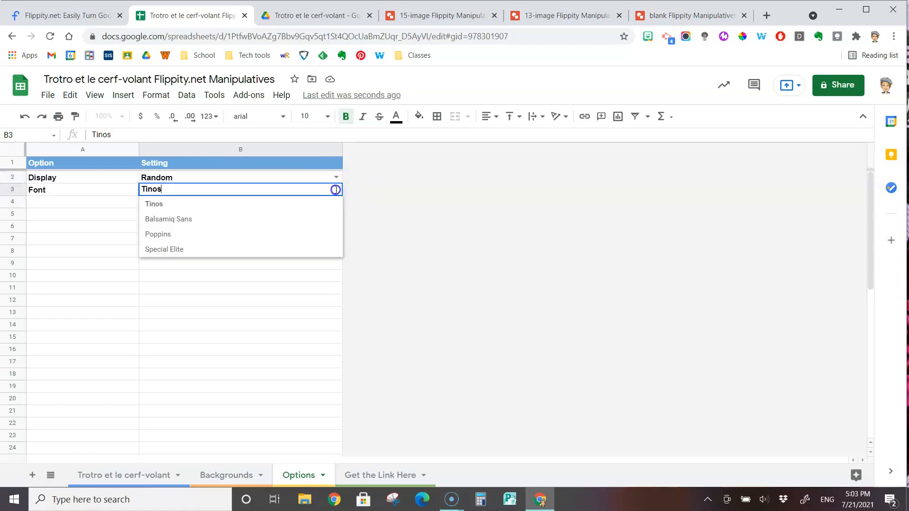
left_click(240, 234)
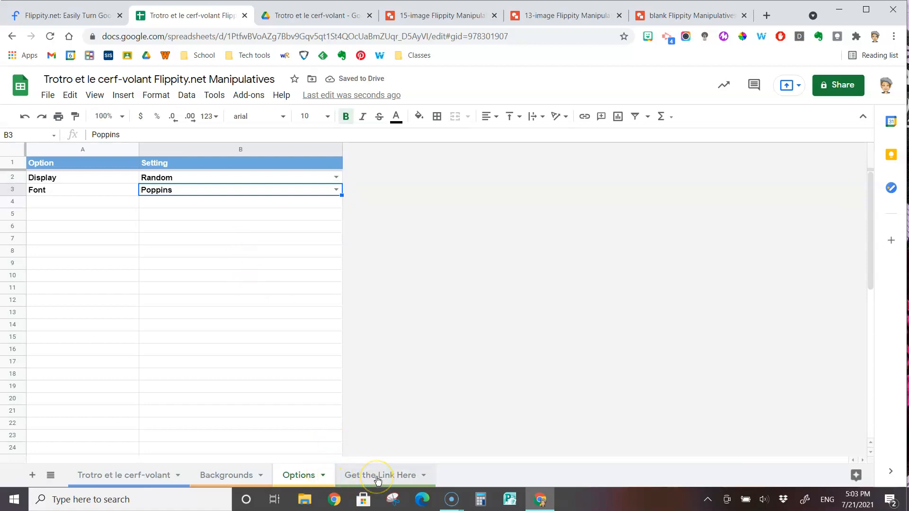
left_click(279, 376)
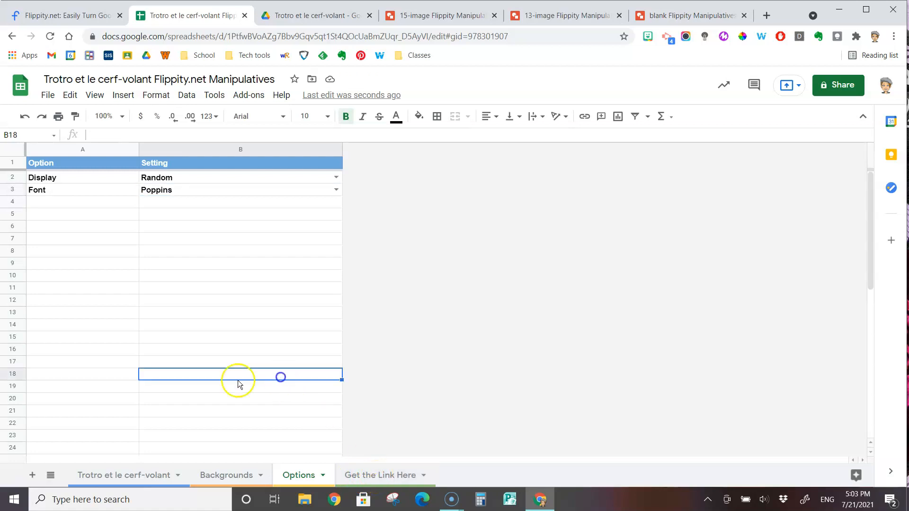
Publish the entire Trotro et le cerf-volant spreadsheet to the web as a web page
left_click(48, 97)
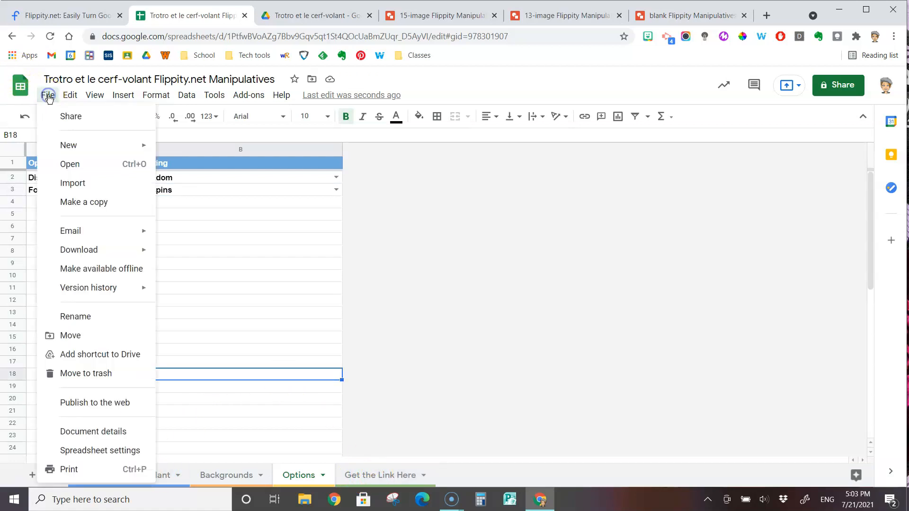
left_click(94, 405)
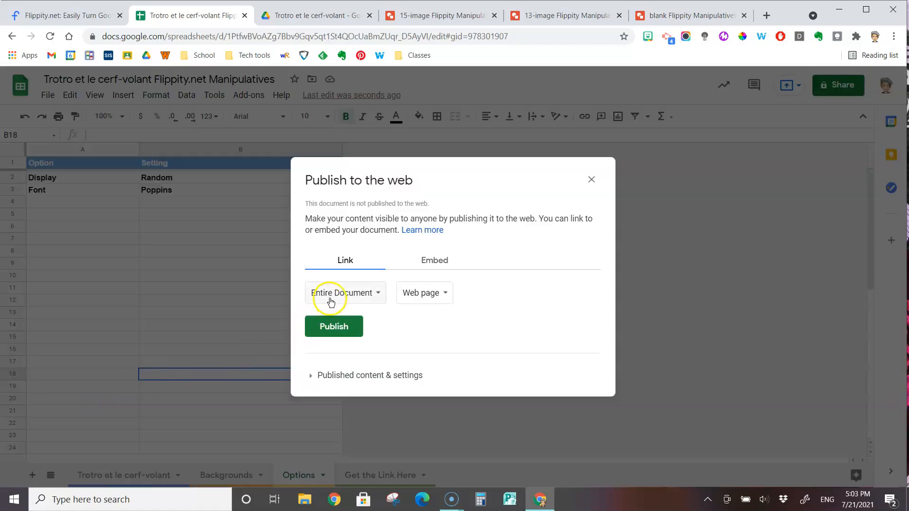
left_click(333, 326)
left_click(511, 106)
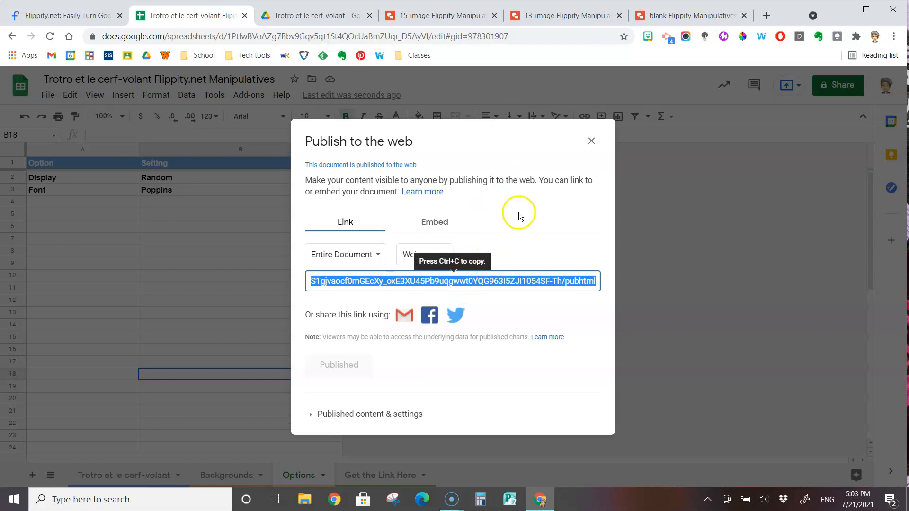
left_click(592, 140)
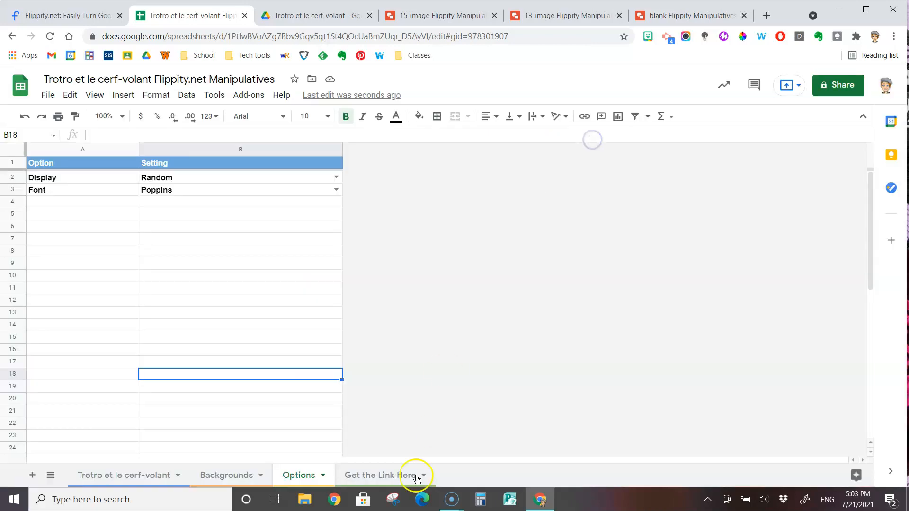
Open the Flippity Manipulatives activity from the link in A2 of the Get the Link Here sheet
left_click(384, 475)
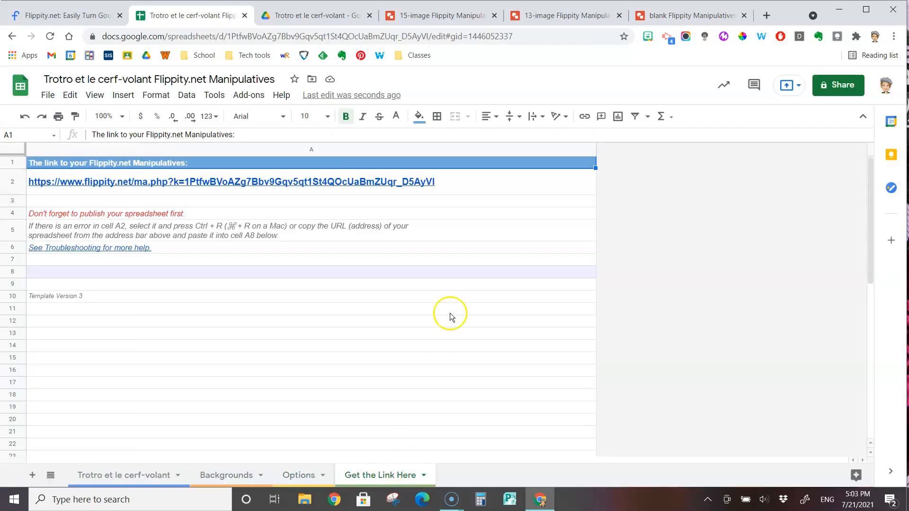
left_click(114, 185)
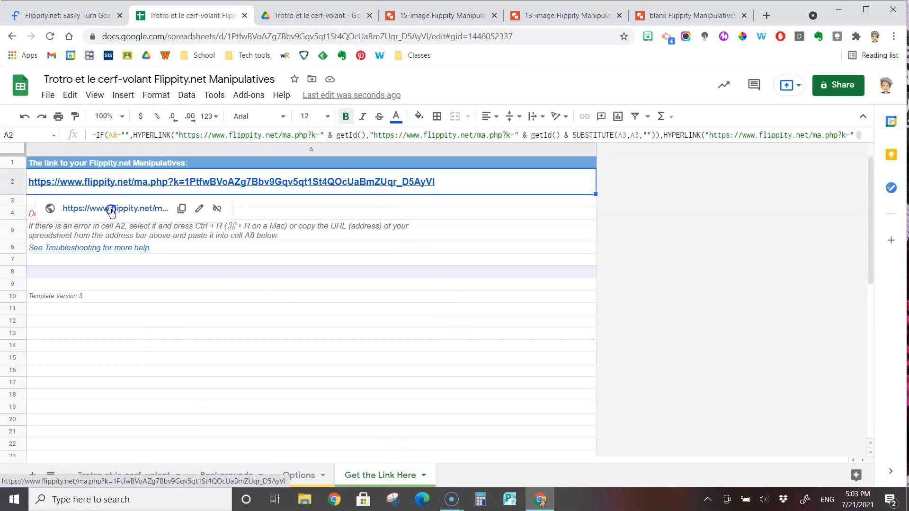
left_click(110, 209)
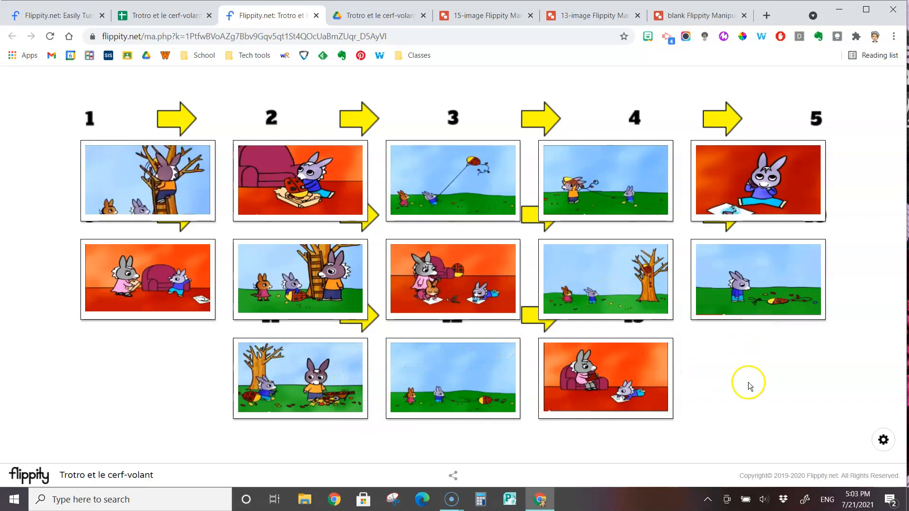
Try the activity's size settings by shrinking the pictures one level and enlarging them again
left_click(885, 441)
left_click(834, 440)
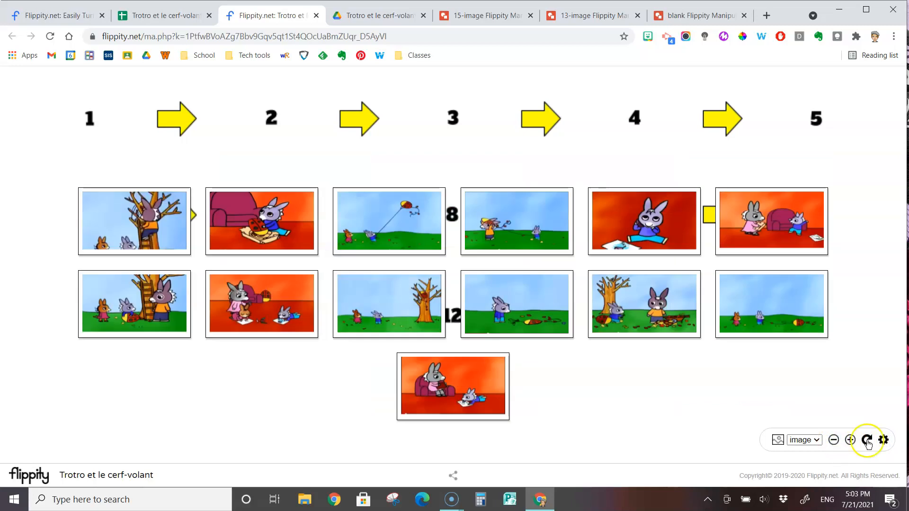
left_click(850, 440)
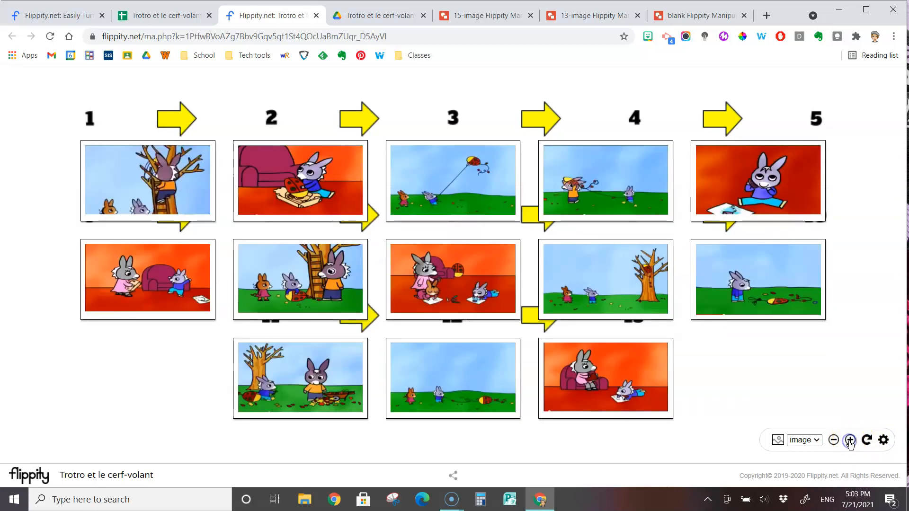
Move the story pictures off the top two rows of the background so that numbers 1 to 10 are uncovered
left_click_drag(737, 285, 747, 391)
left_click_drag(184, 284, 187, 388)
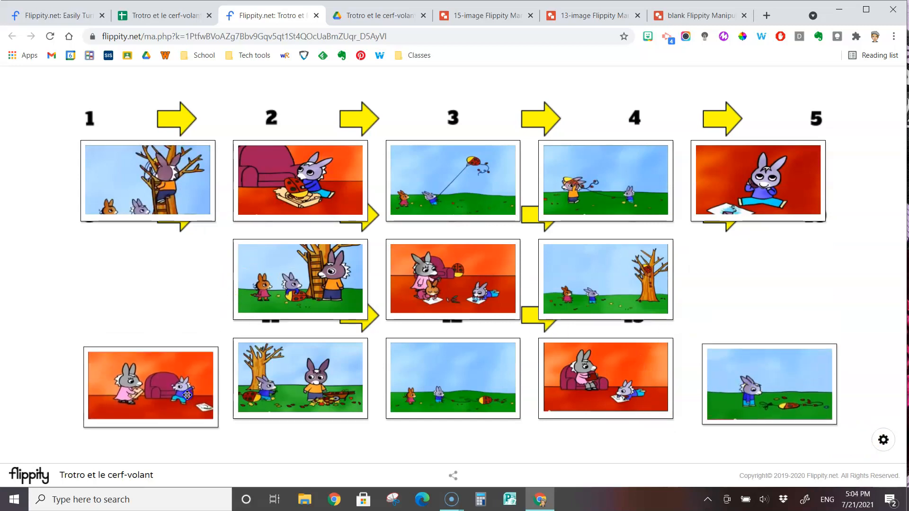
left_click_drag(213, 189, 141, 299)
left_click_drag(250, 284, 192, 289)
left_click_drag(789, 293, 854, 289)
left_click_drag(768, 169, 677, 279)
left_click_drag(621, 203, 559, 442)
left_click_drag(423, 127, 355, 390)
left_click_drag(331, 178, 682, 398)
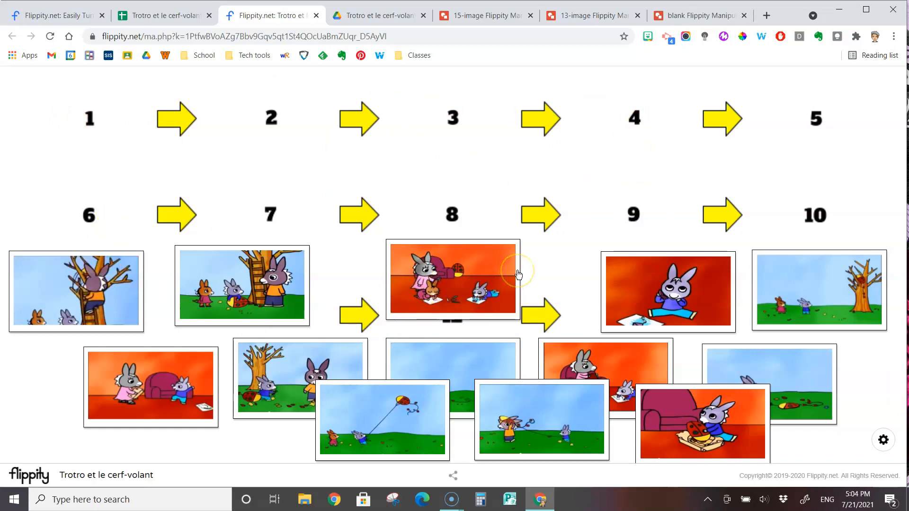
left_click(477, 272)
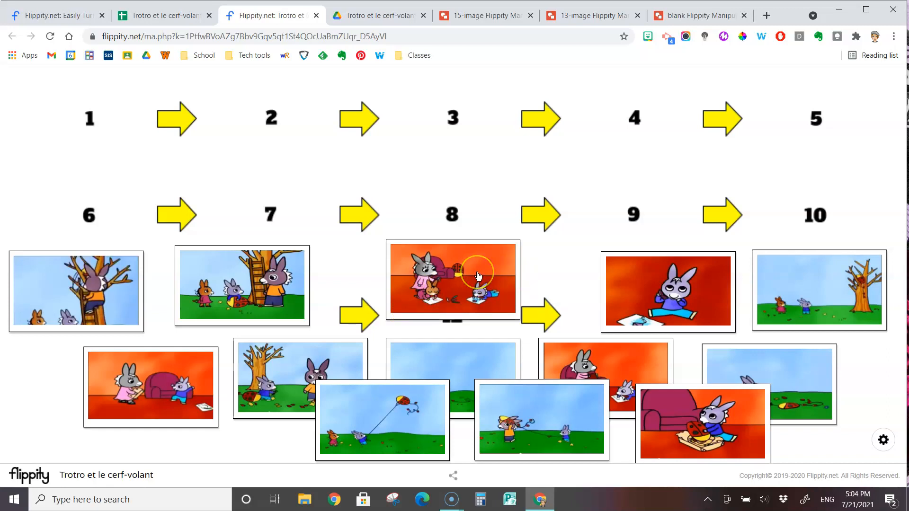
left_click(469, 282)
left_click(46, 19)
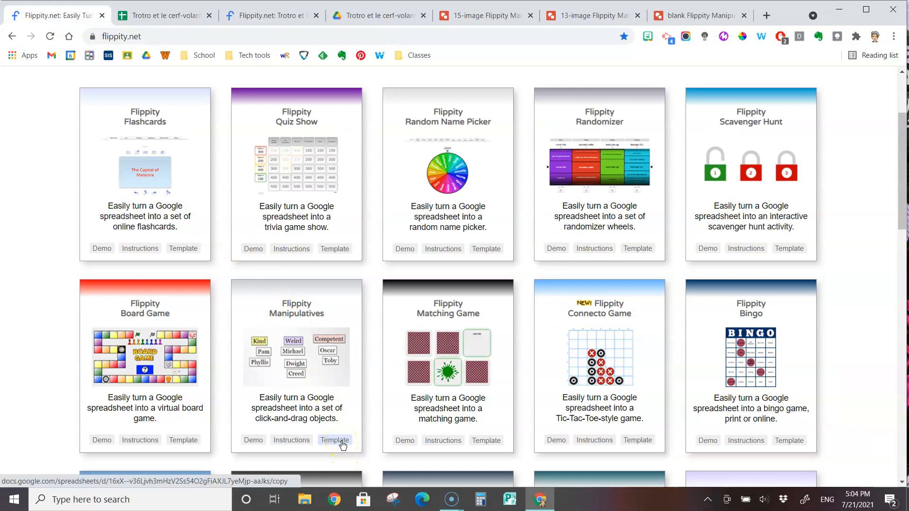
left_click(273, 18)
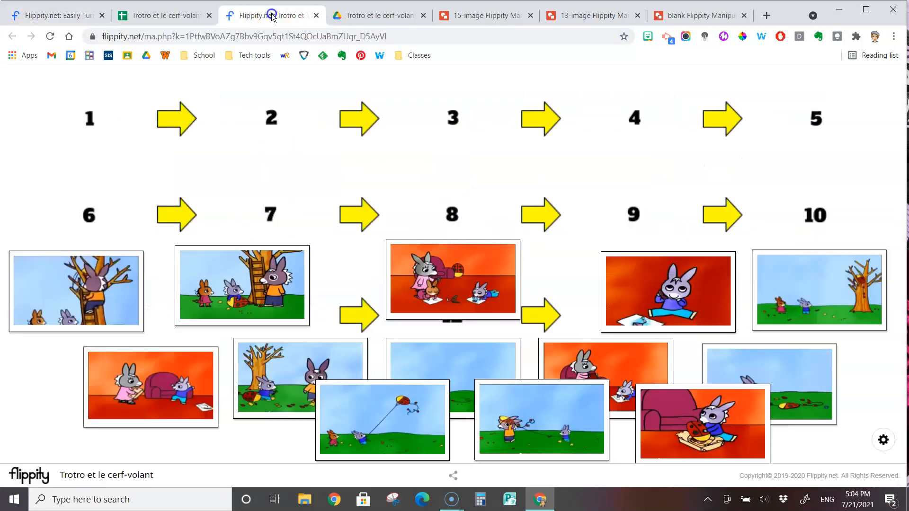
left_click(406, 36)
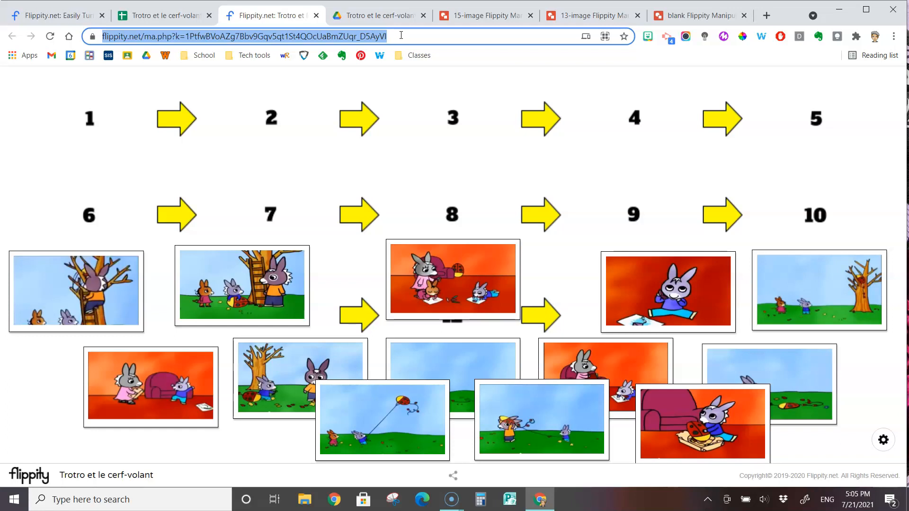
left_click(157, 18)
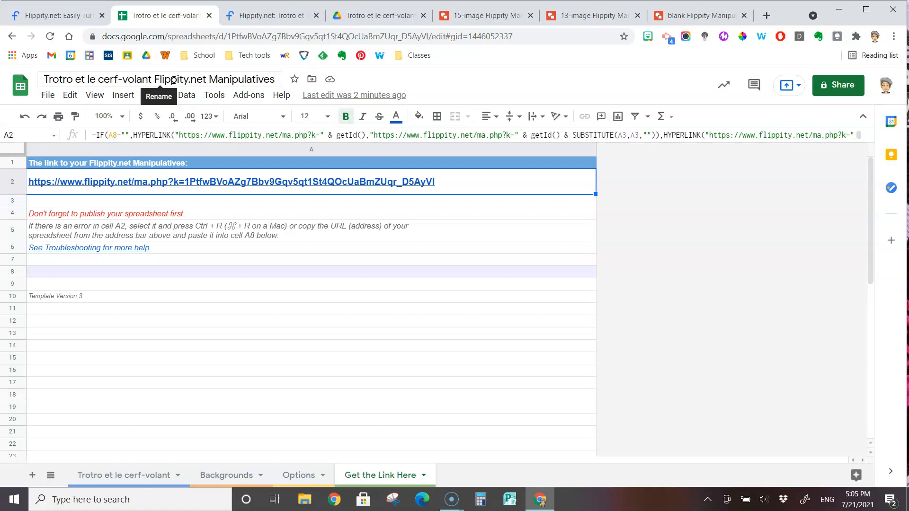
left_click(274, 15)
left_click(368, 38)
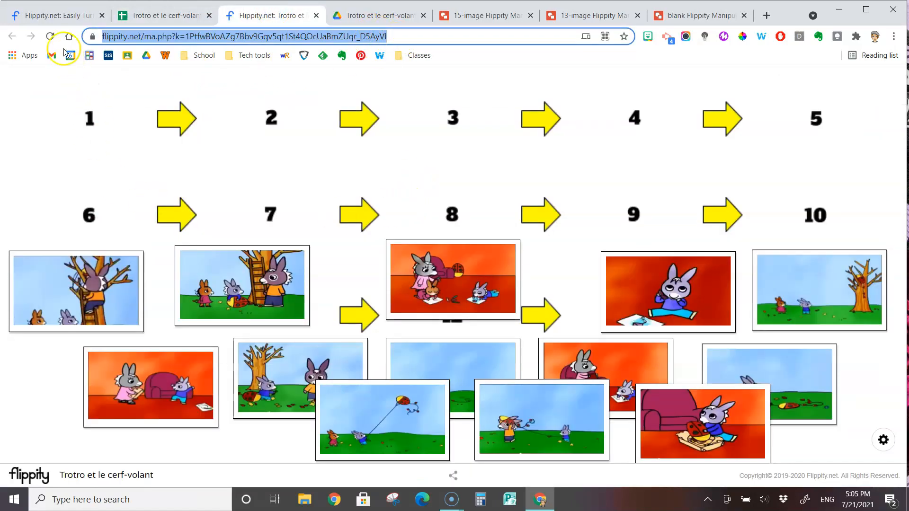
Create another copy of the Flippity Manipulatives template from the Flippity.net home page
left_click(66, 18)
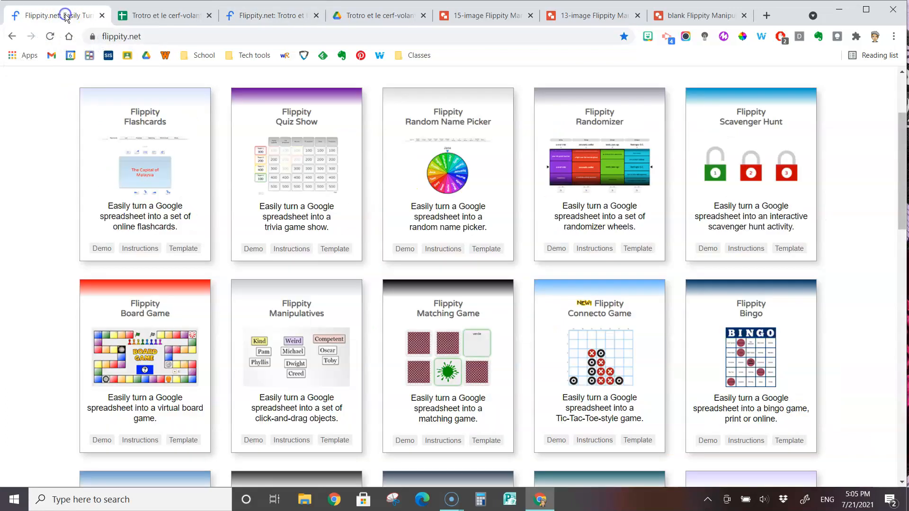
left_click(341, 441)
left_click(287, 282)
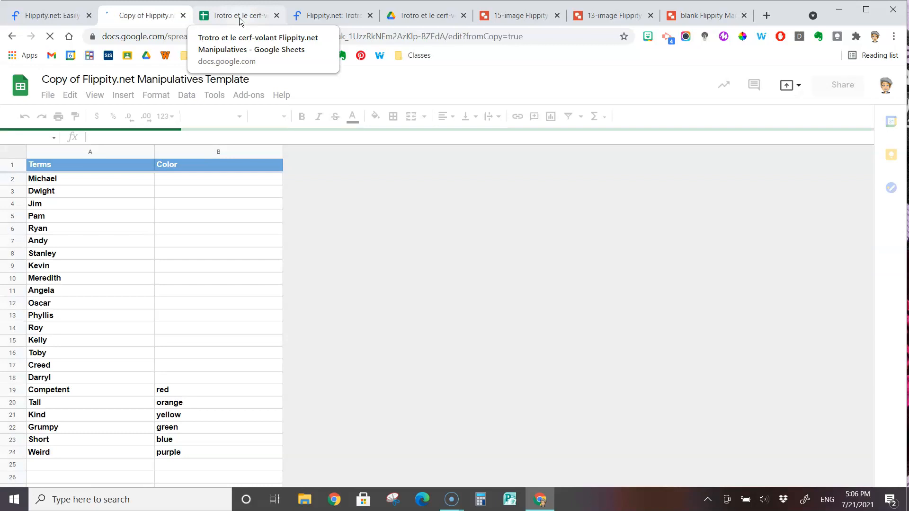
Rename the existing activity spreadsheet as "Trotro et le cerf-volant IMAGES Flippity.net Manipulatives"
left_click(239, 18)
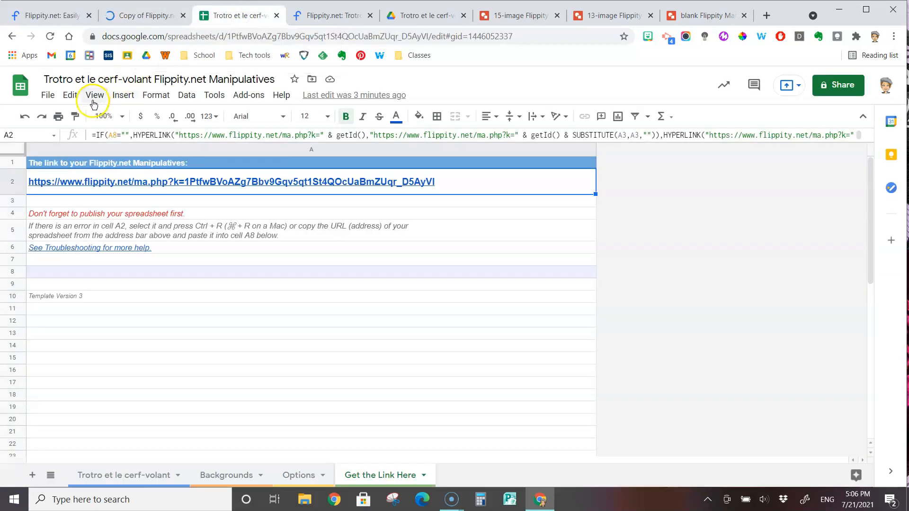
left_click(155, 80)
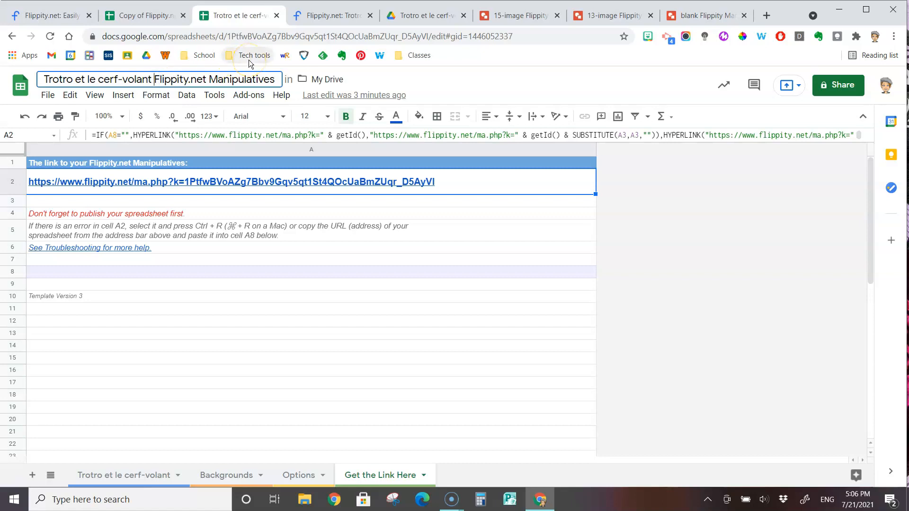
type("IMAGES")
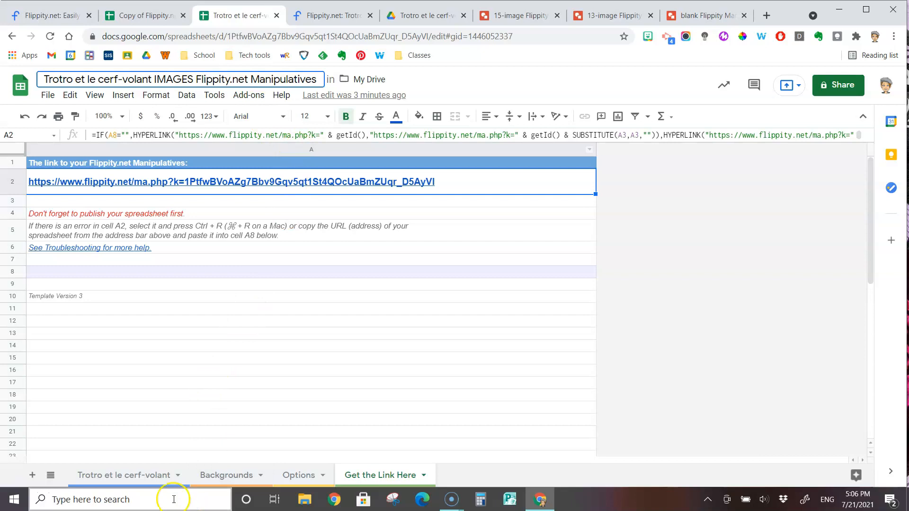
Rename the new template copy as "Trotro et le cerf-volant PHRASES Flippity.net Manipulatives", reusing the title text from the IMAGES spreadsheet
left_click_drag(43, 80, 155, 79)
key("ctrl+c")
left_click(142, 15)
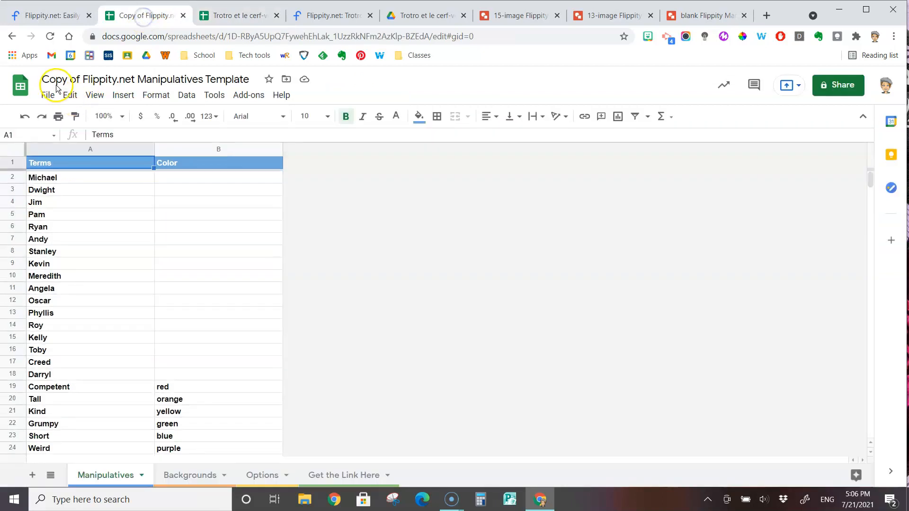
left_click_drag(44, 77, 79, 79)
key("ctrl+v")
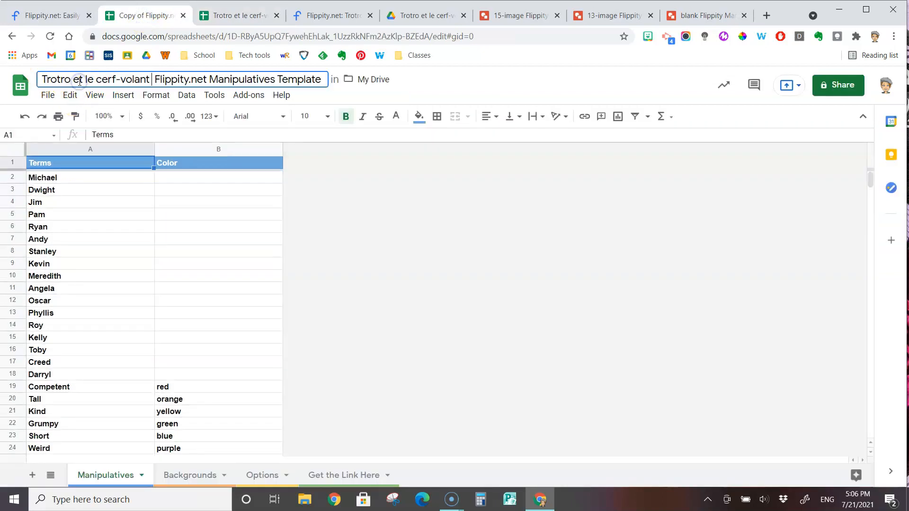
type("PHRASES")
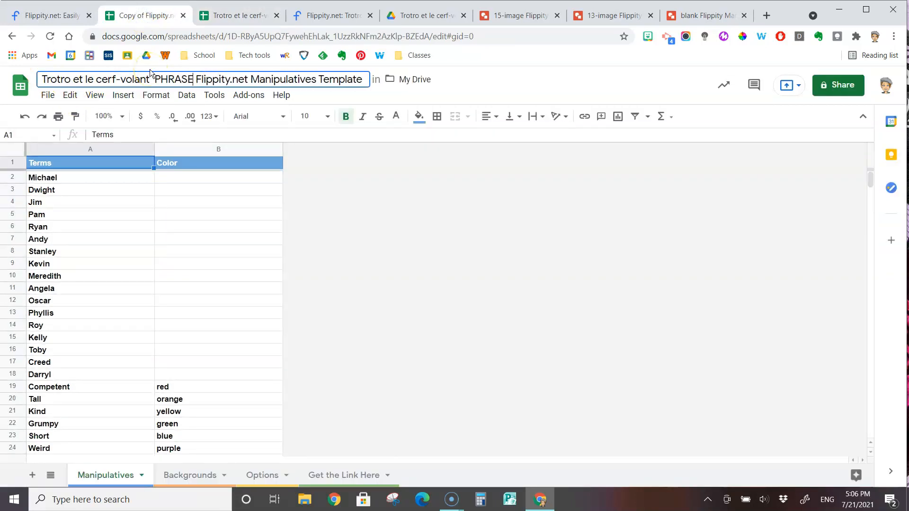
key("BackSpace")
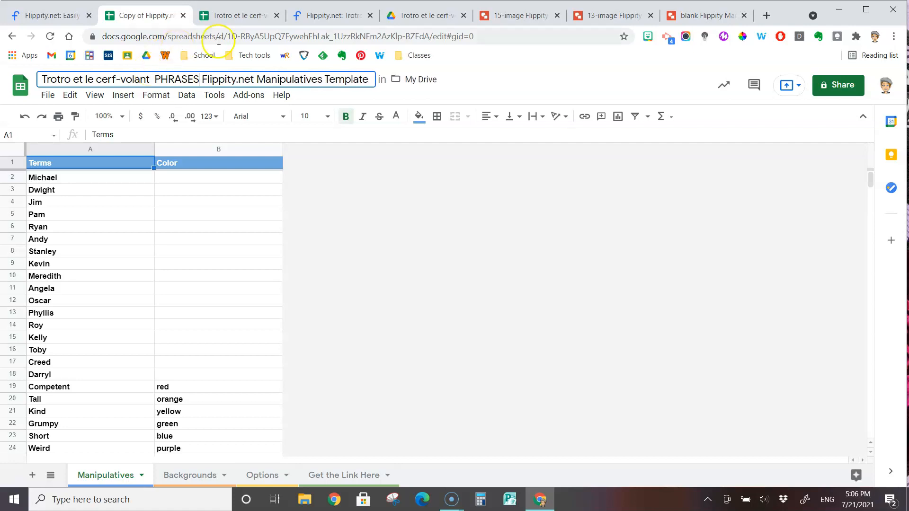
double_click(346, 79)
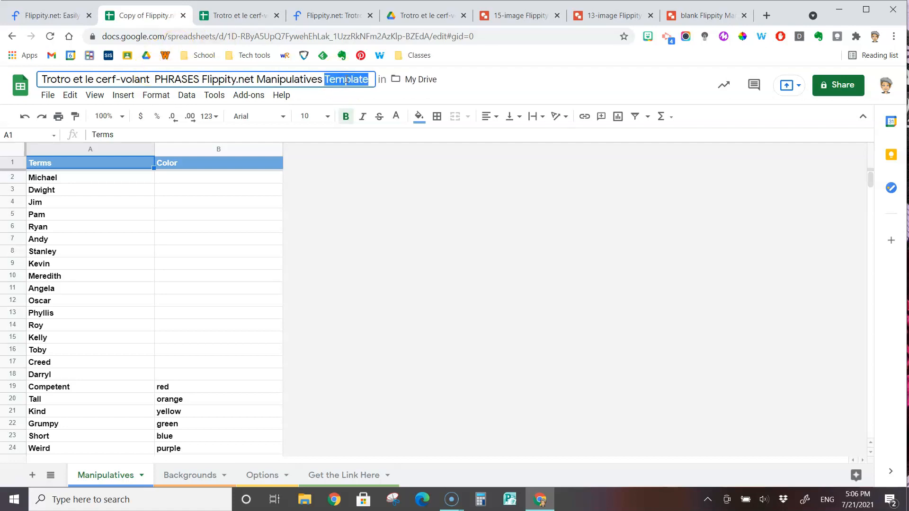
key("BackSpace")
key("BackSpace")
Clear all the sample terms and colors below the header row of the Manipulatives sheet
left_click_drag(90, 182, 206, 445)
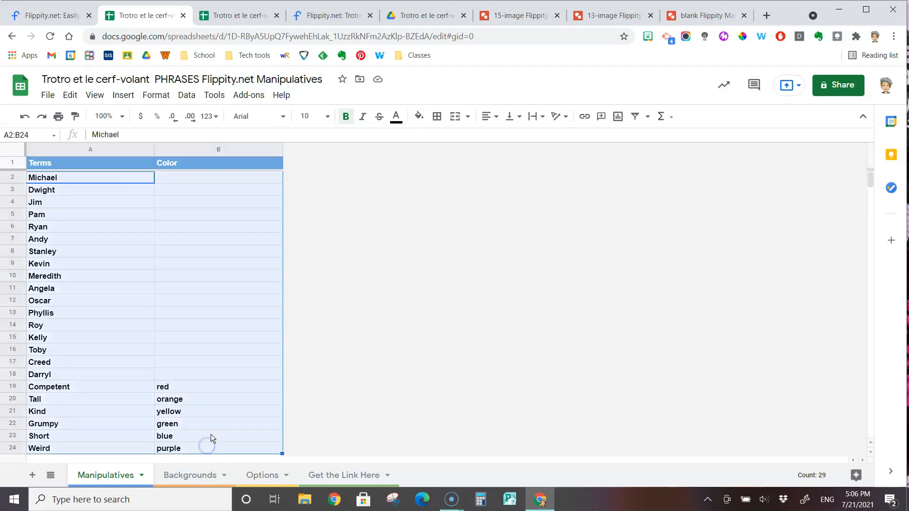
key("Delete")
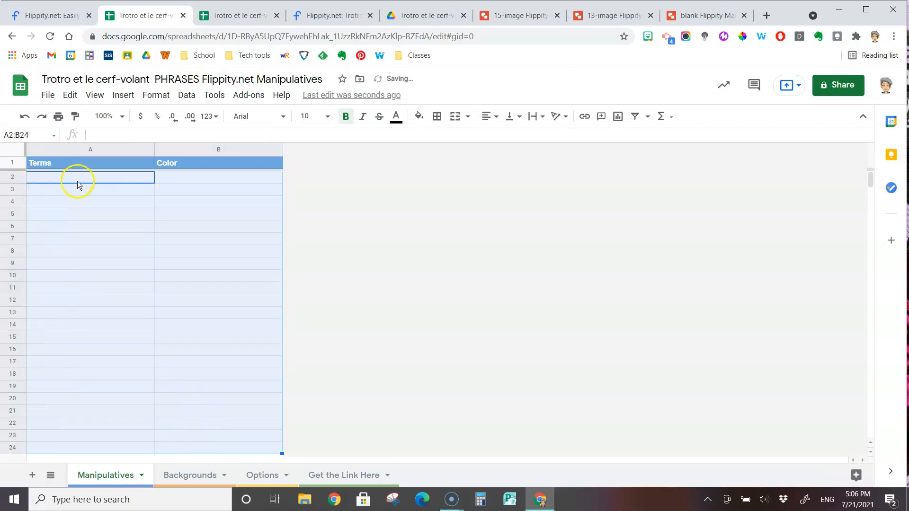
left_click(79, 184)
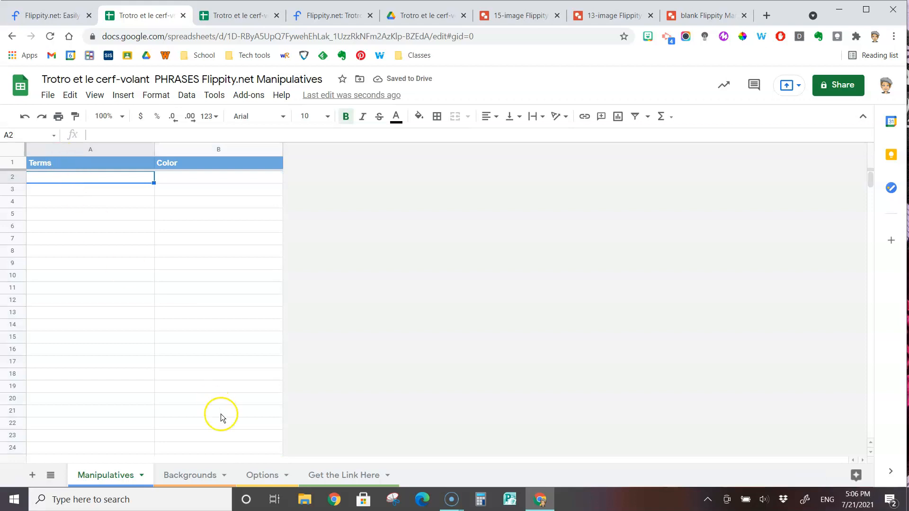
Clear all the default background names and URLs below the header row of the Backgrounds sheet
left_click(198, 479)
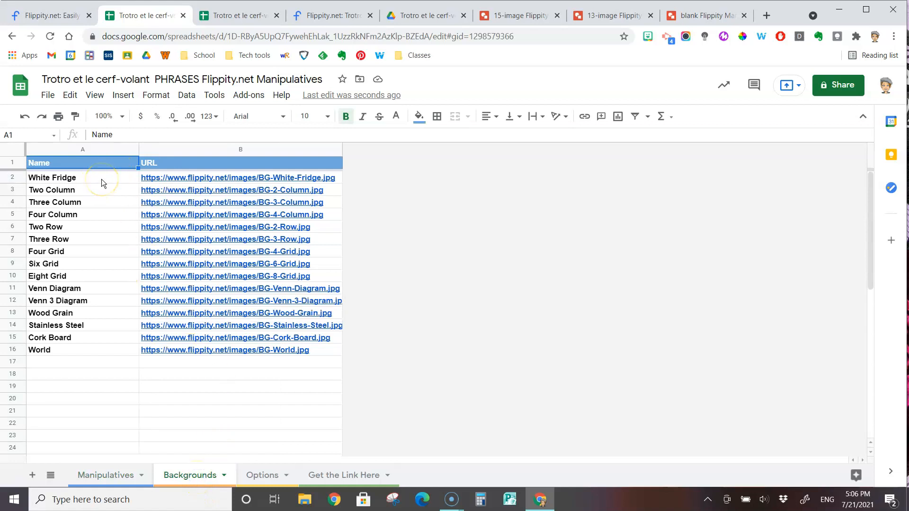
left_click_drag(101, 179, 210, 353)
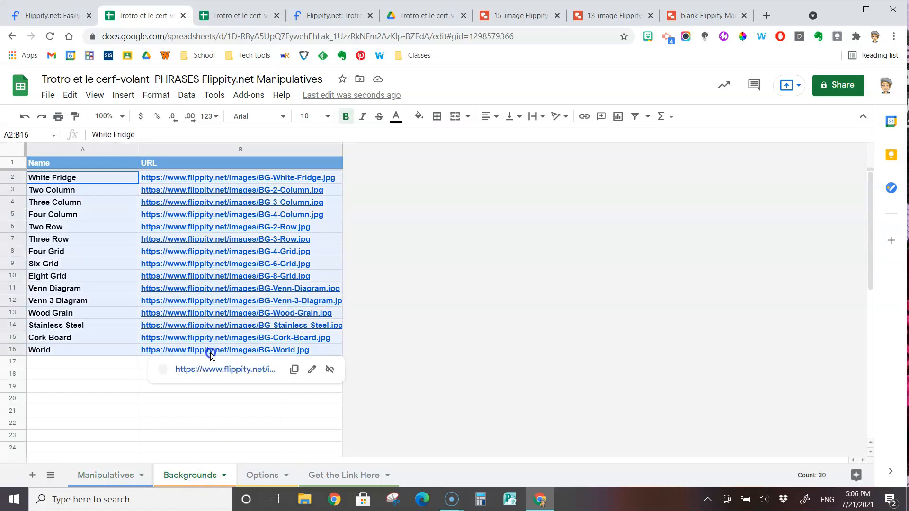
key("Delete")
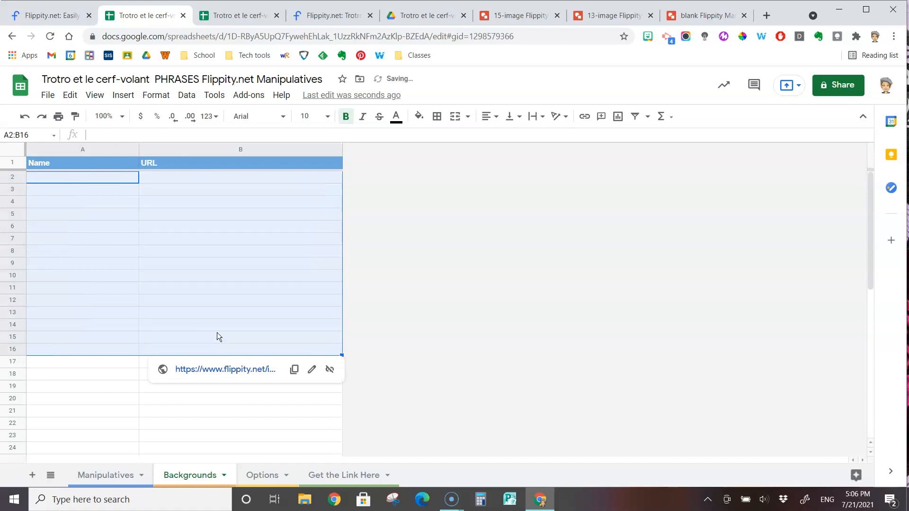
left_click(207, 254)
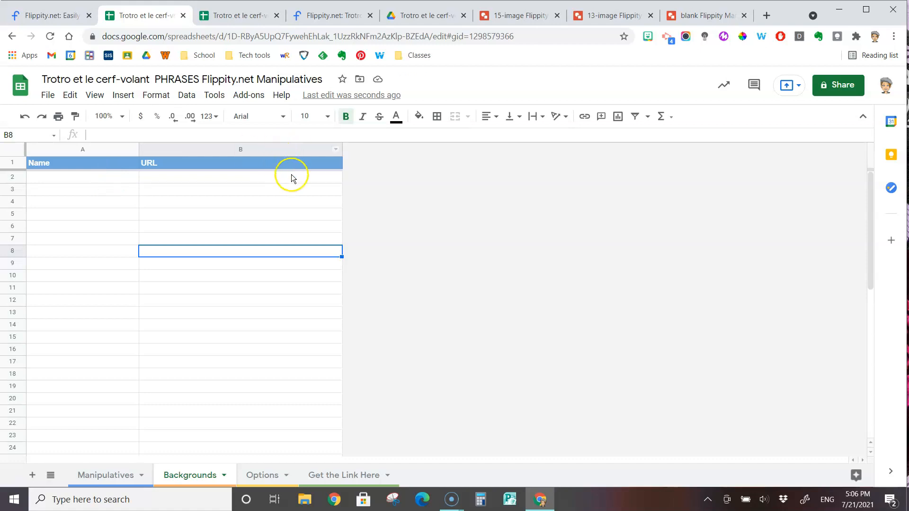
In the blank Flippity Manipulatives background drawing, apply a custom page size of 10 x 4.25 inches
left_click(701, 22)
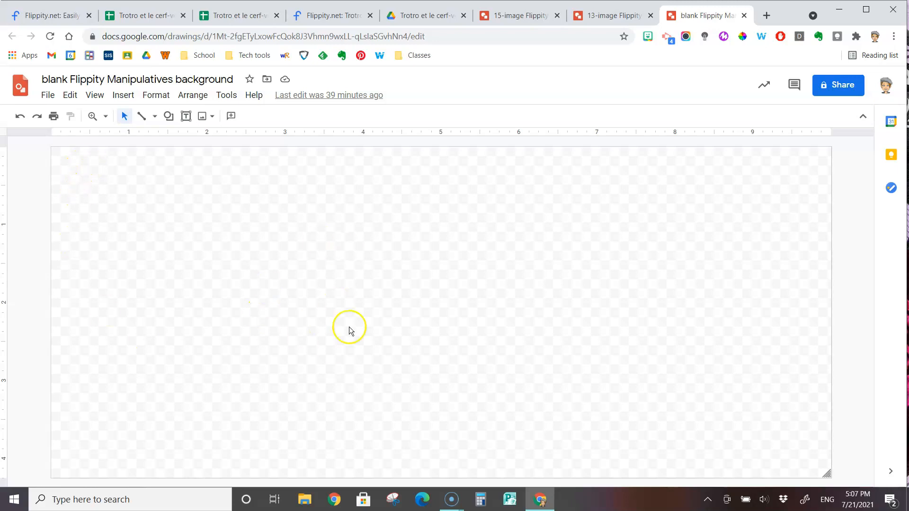
left_click(50, 97)
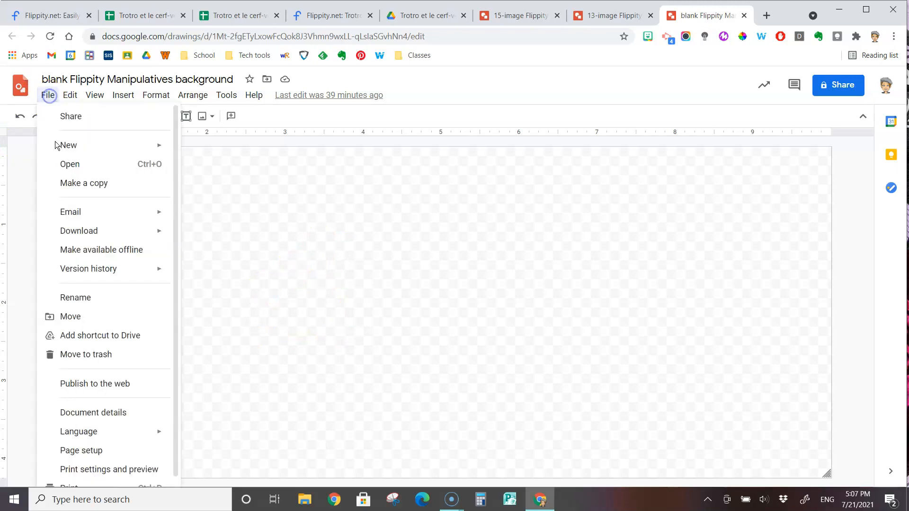
left_click(113, 451)
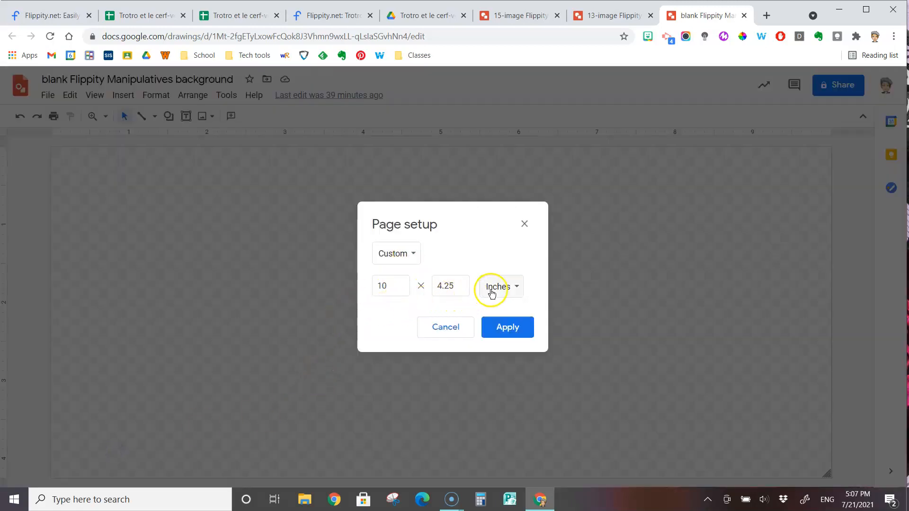
left_click(515, 332)
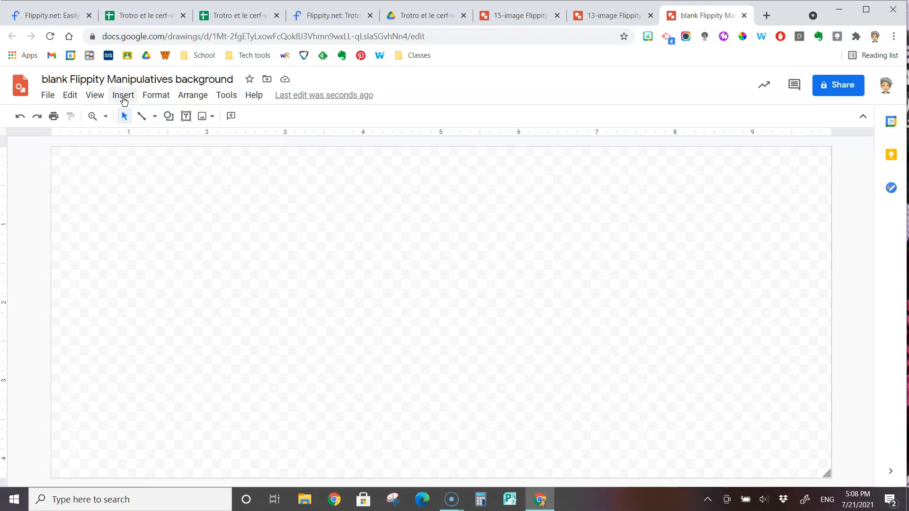
Insert a table with five columns and three rows and stretch it to fill the whole drawing page
left_click(123, 98)
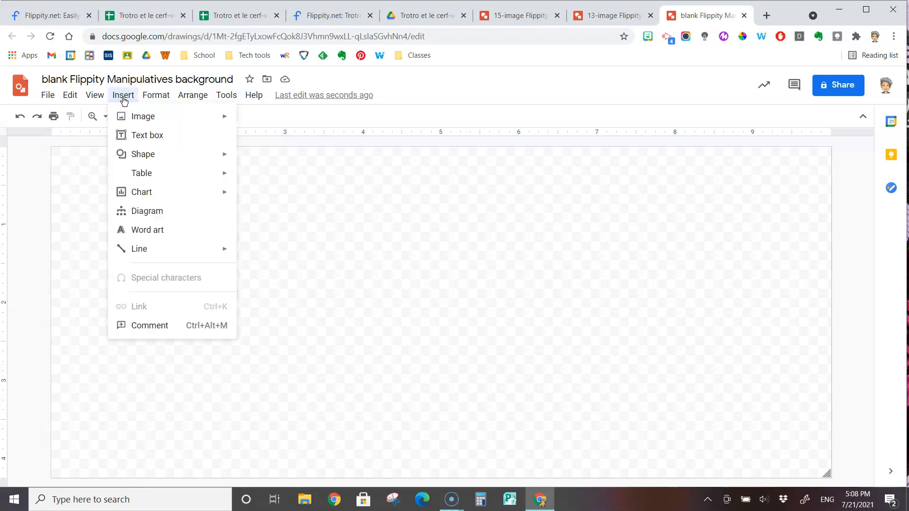
mouse_move(216, 178)
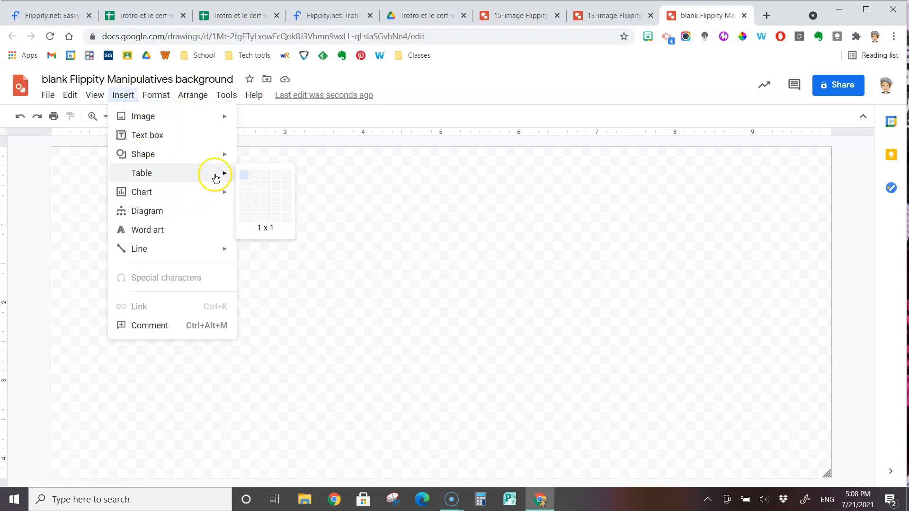
left_click(290, 202)
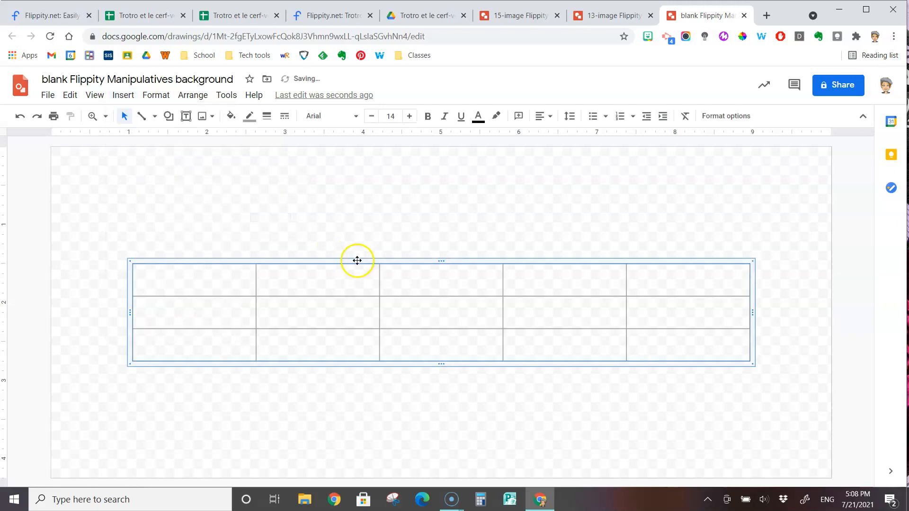
left_click_drag(357, 260, 277, 141)
left_click_drag(673, 193, 833, 189)
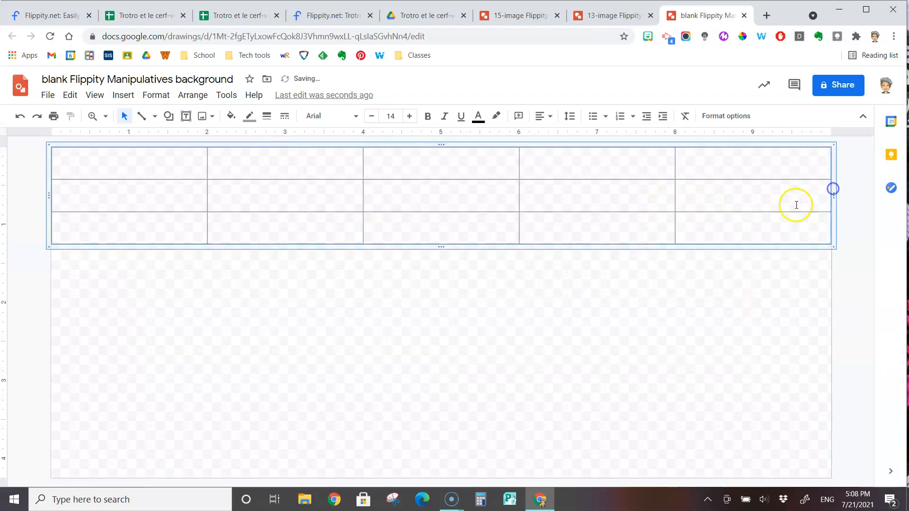
left_click_drag(436, 247, 429, 478)
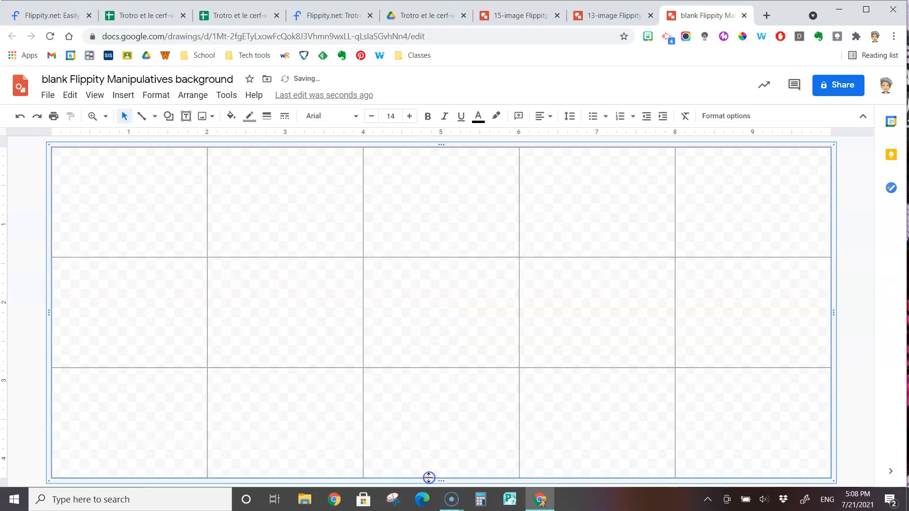
left_click(27, 246)
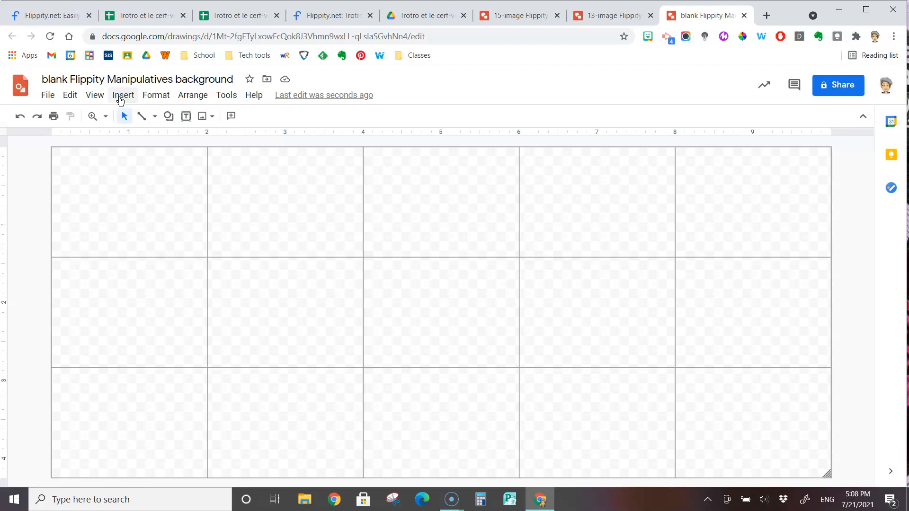
Browse Google Drive for images to insert, opening the Trotro story folder inside French 3B, III.5 Souvenirs, III.5.1
left_click(120, 100)
mouse_move(209, 117)
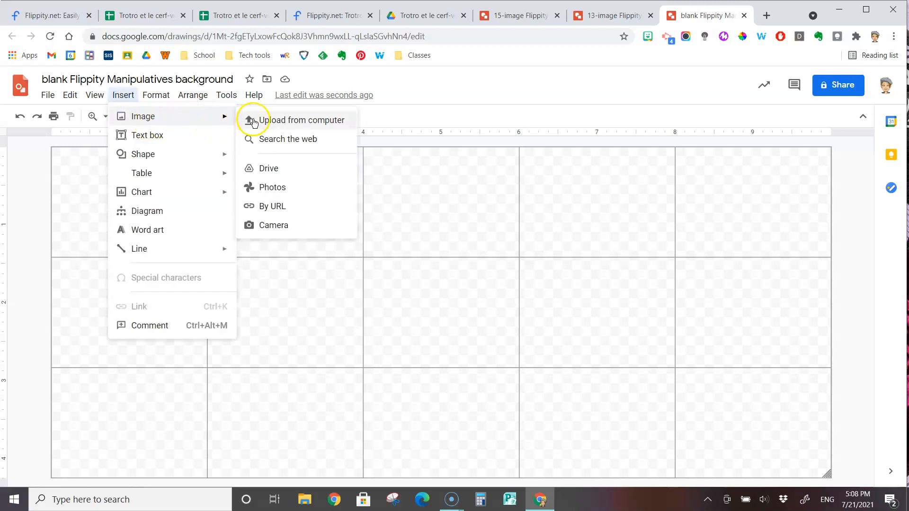
left_click(269, 169)
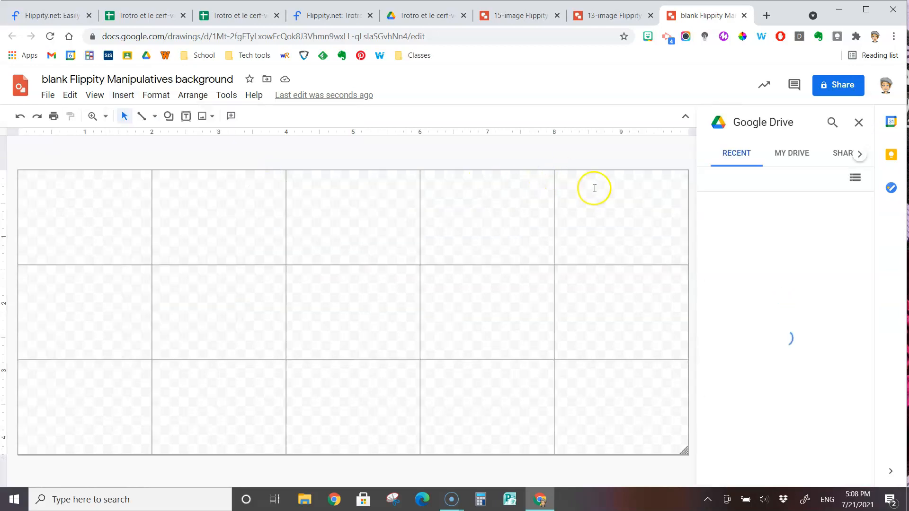
left_click(791, 153)
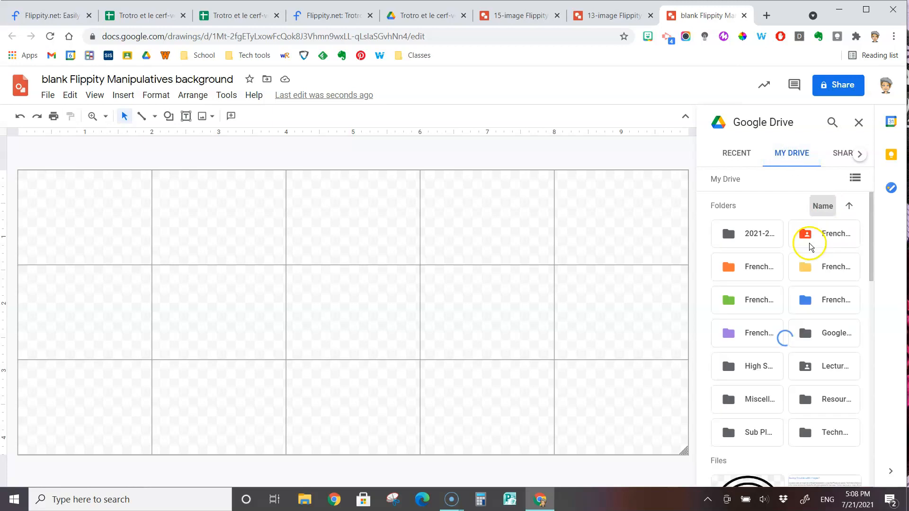
left_click(824, 306)
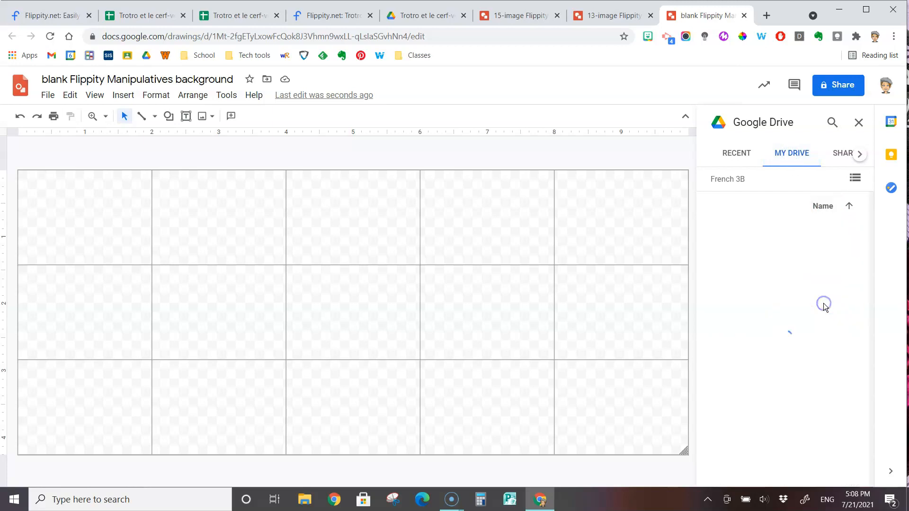
left_click(823, 266)
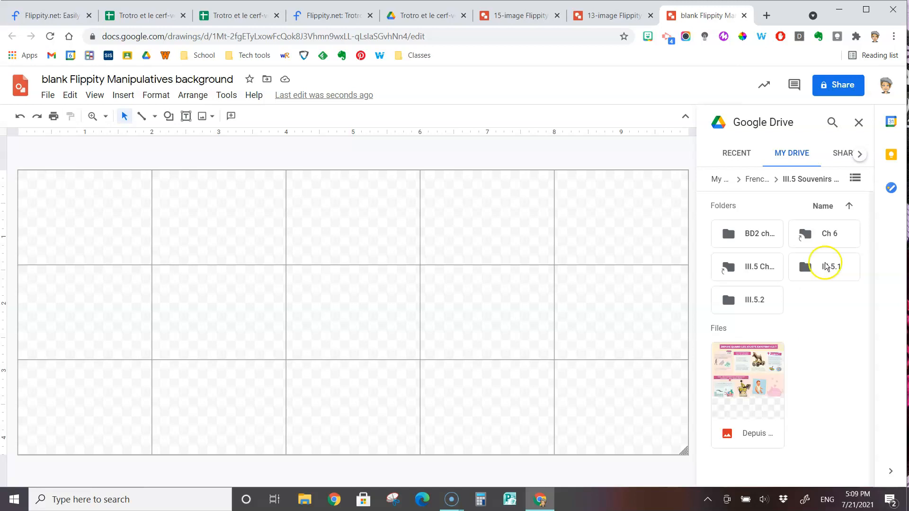
left_click(824, 263)
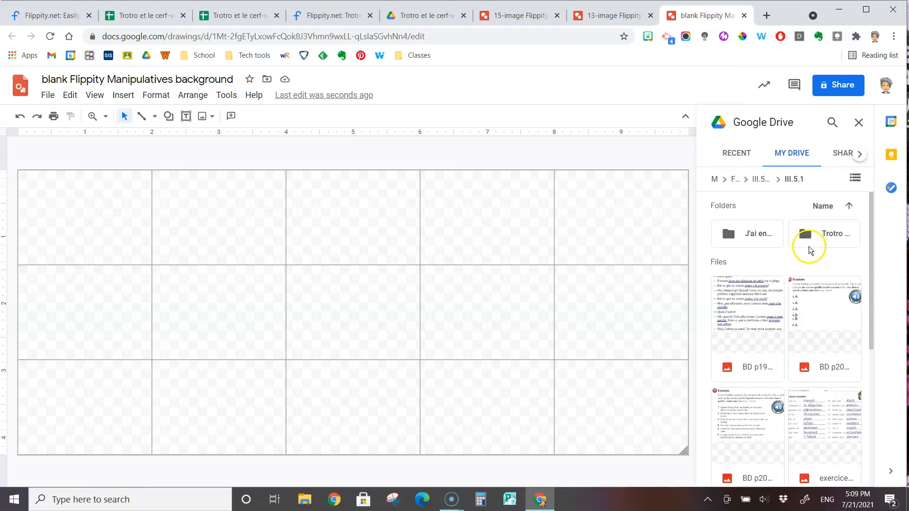
left_click(822, 237)
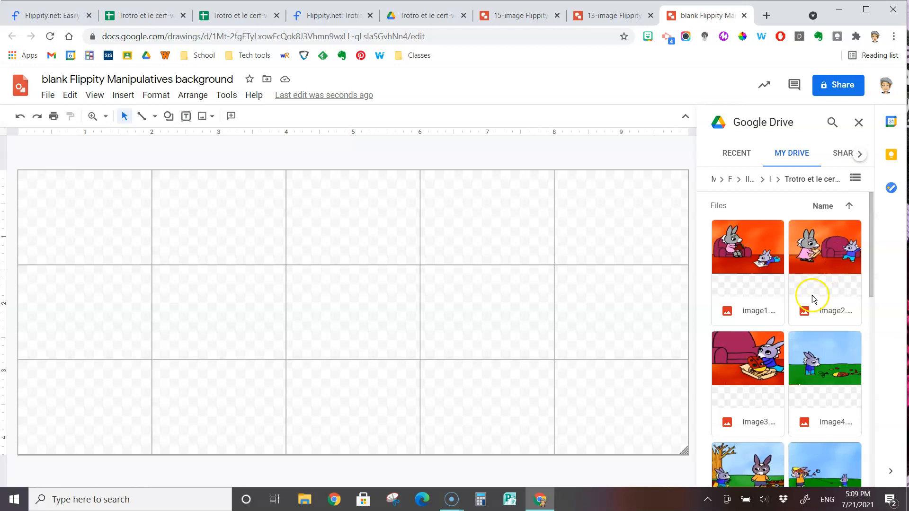
Insert all 13 story images from the Trotro folder into the drawing at once
scroll(804, 312, "down", 10)
scroll(799, 321, "up", 10)
left_click(753, 255)
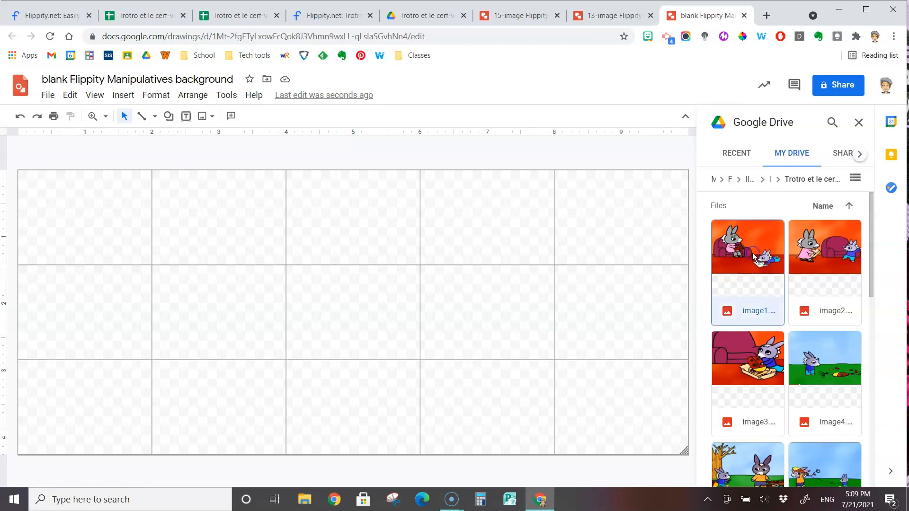
key("ctrl+a")
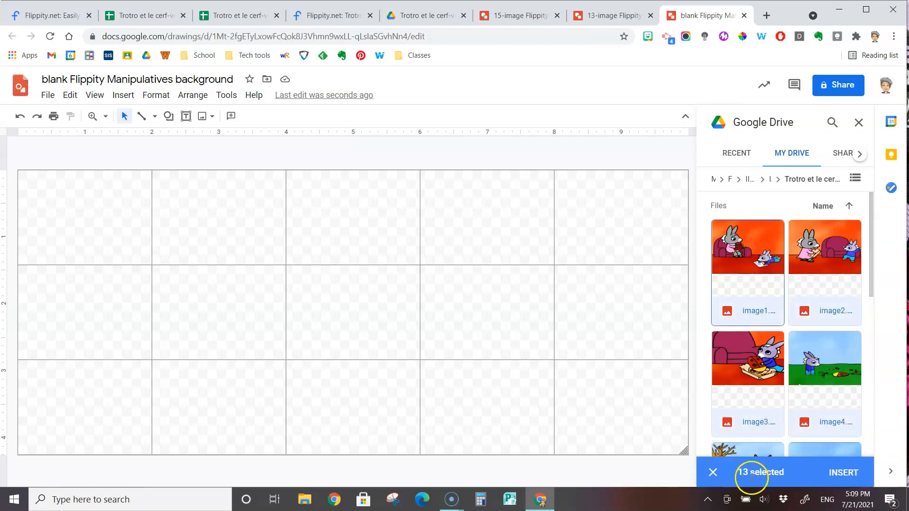
left_click(844, 473)
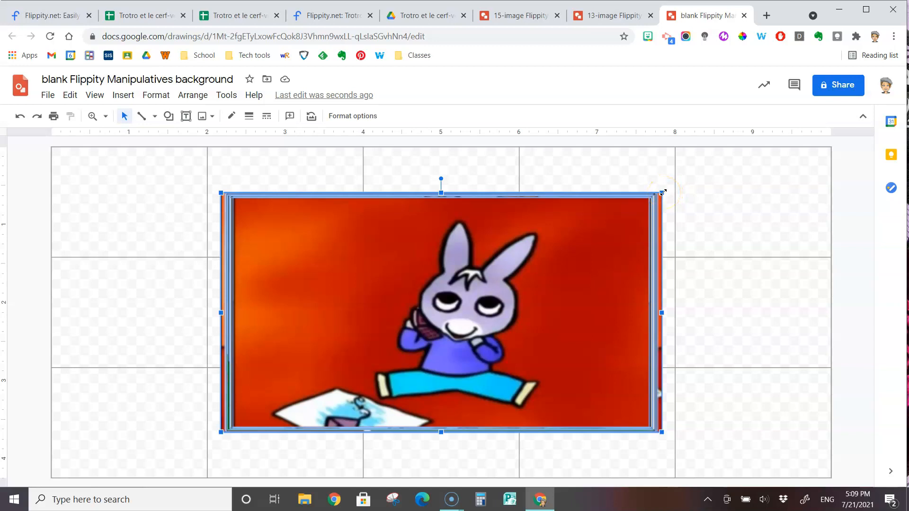
Shrink the stacked story images together until they are narrower than one table cell and move them to the top of the first row's middle cell
left_click_drag(663, 192, 518, 323)
left_click_drag(221, 432, 395, 354)
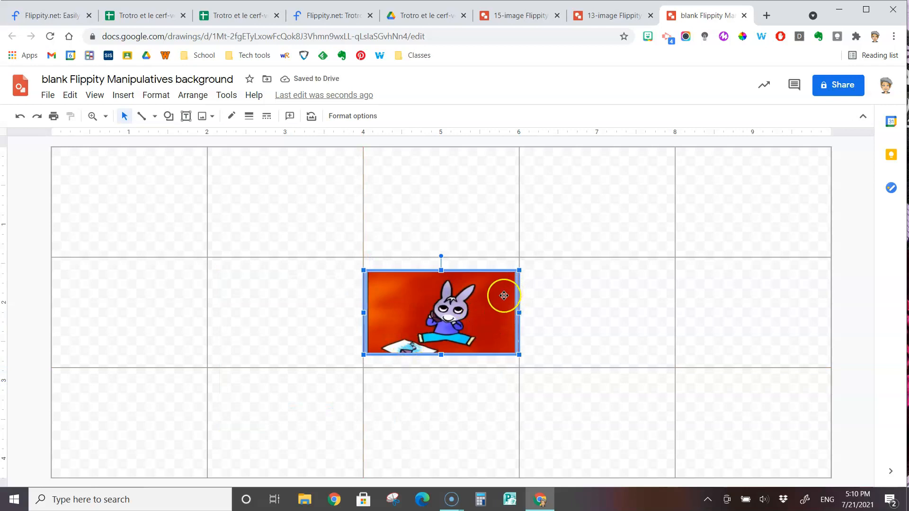
left_click_drag(414, 302, 455, 300)
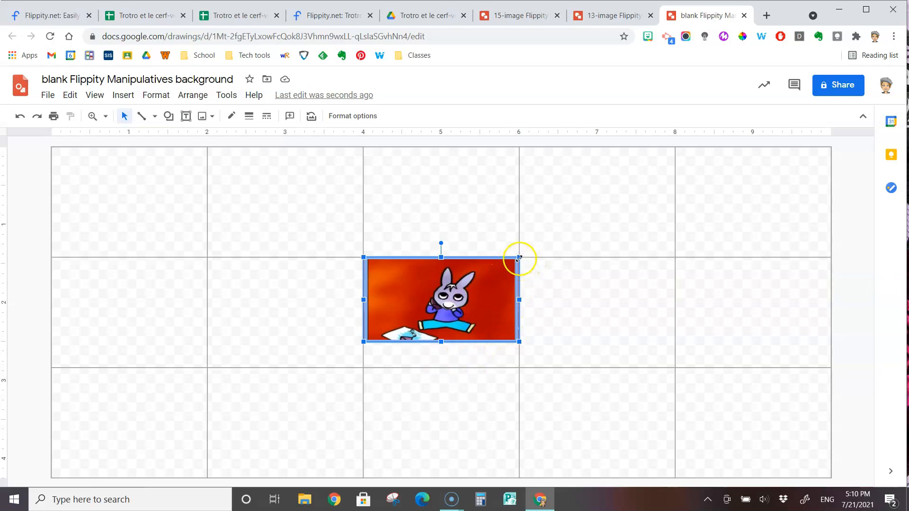
left_click_drag(519, 258, 492, 274)
left_click_drag(439, 314, 455, 190)
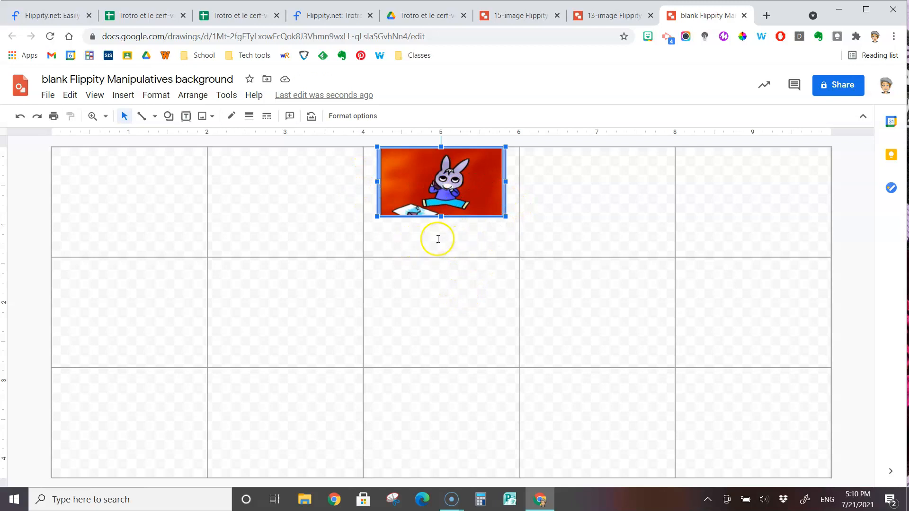
Move the image stack to the table's centre cell, placing its top two images in the first row's second and first cells
left_click_drag(452, 180, 451, 308)
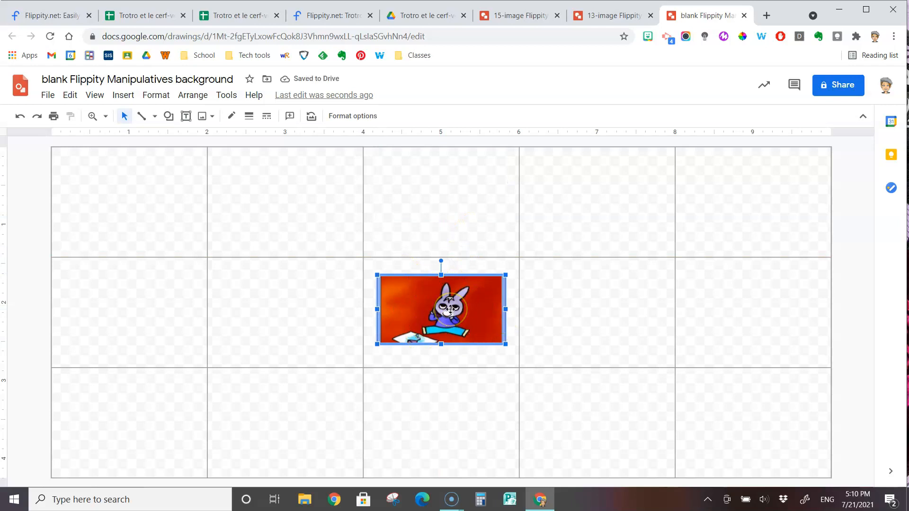
left_click(547, 306)
left_click(441, 318)
left_click_drag(440, 318, 286, 189)
left_click_drag(451, 325, 152, 197)
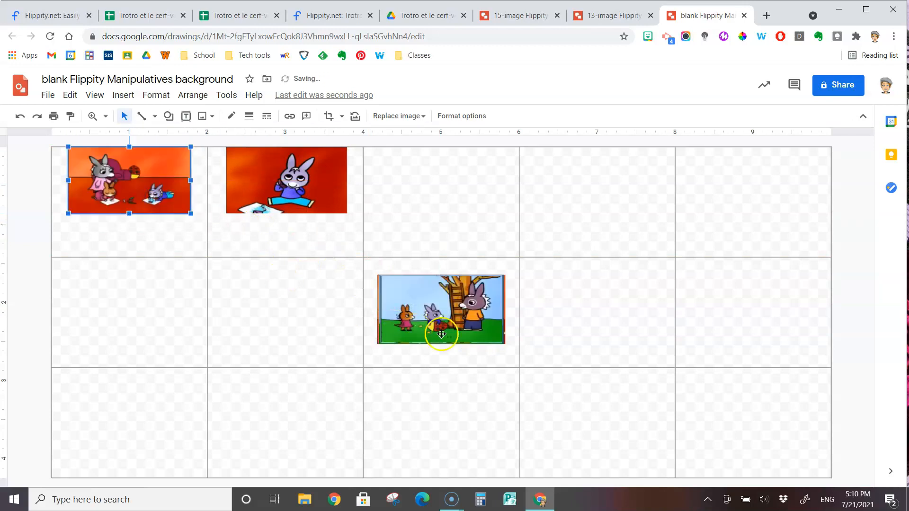
Spread the next stacked images into the second row's second and fourth cells and the third row's third and fourth cells
left_click(458, 322)
left_click_drag(459, 321, 621, 322)
left_click_drag(451, 322, 445, 435)
left_click_drag(448, 324, 607, 429)
left_click_drag(606, 430, 612, 429)
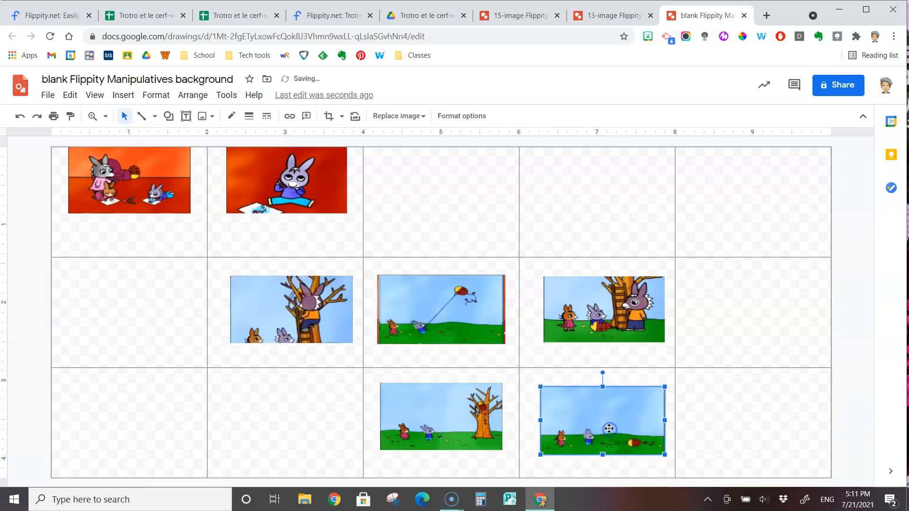
left_click(456, 306)
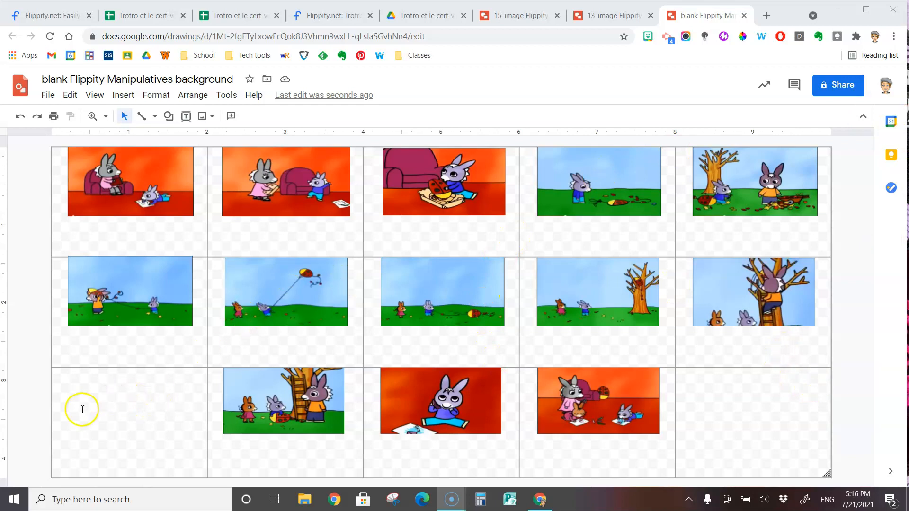
Delete the table behind the images and rename the drawing "Trotro et le cerf-volant Flippity Manipulatives background"
left_click(51, 417)
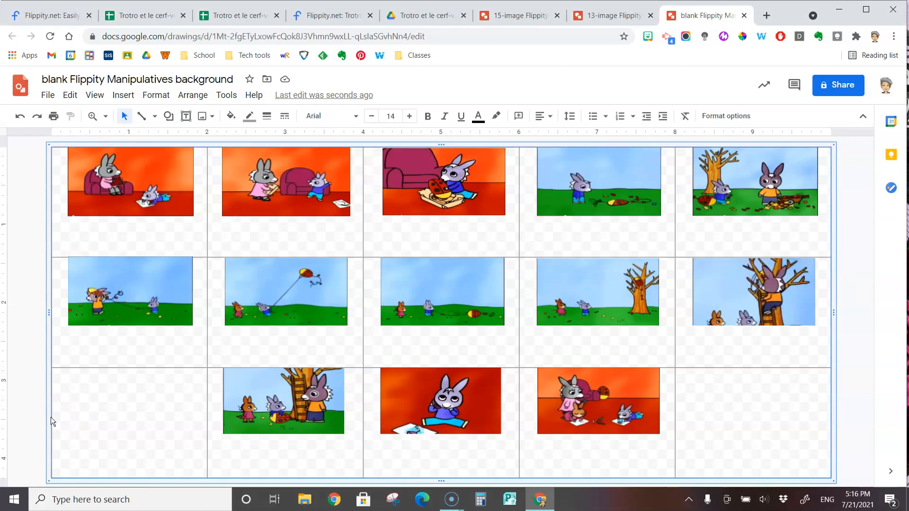
key("Delete")
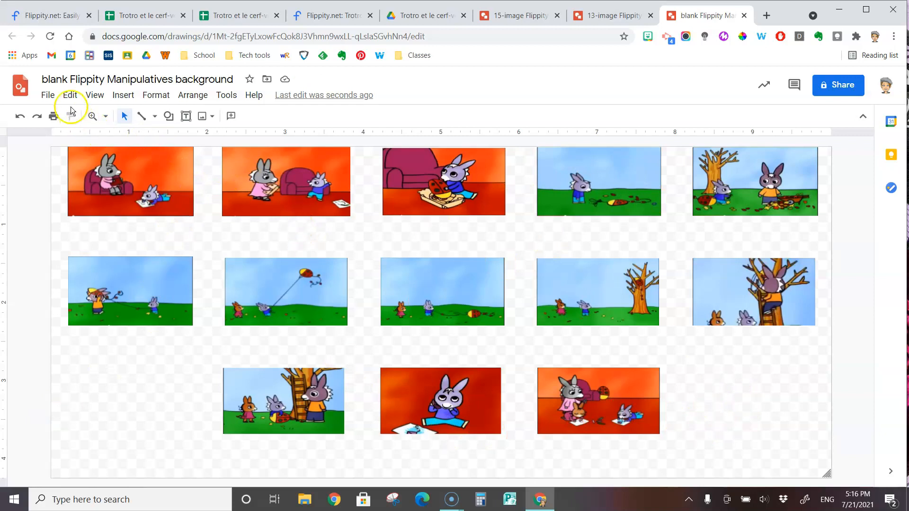
left_click(54, 78)
double_click(53, 79)
type("Trotro")
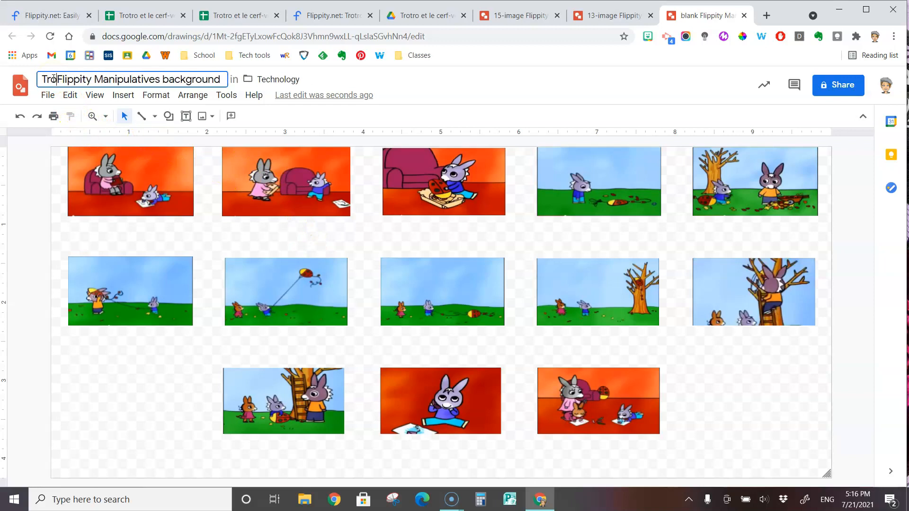
type(" et le cerf-volant")
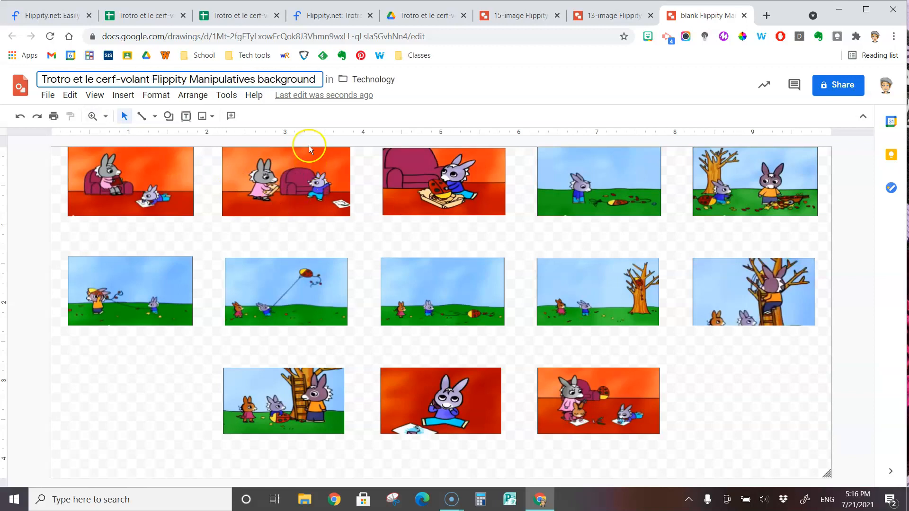
left_click(180, 421)
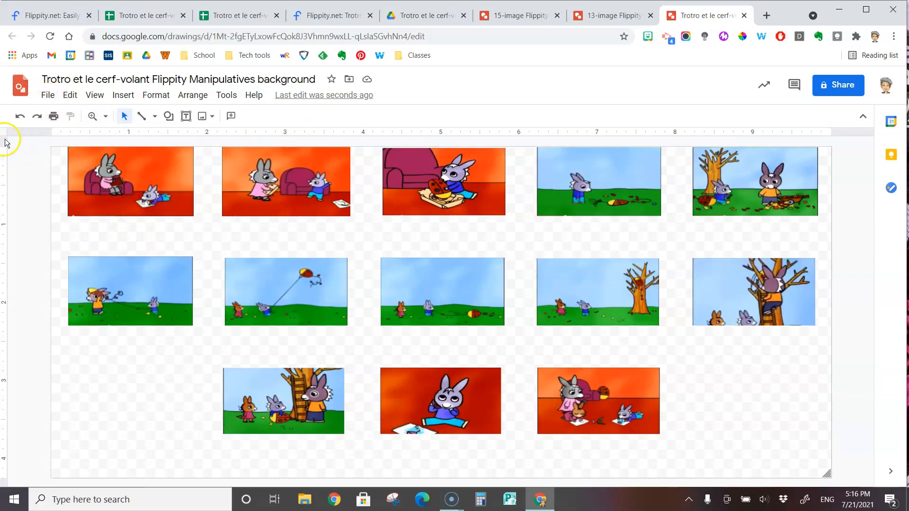
Publish the drawing to the web as a link at Medium (960x408) image size and copy the link
left_click(52, 98)
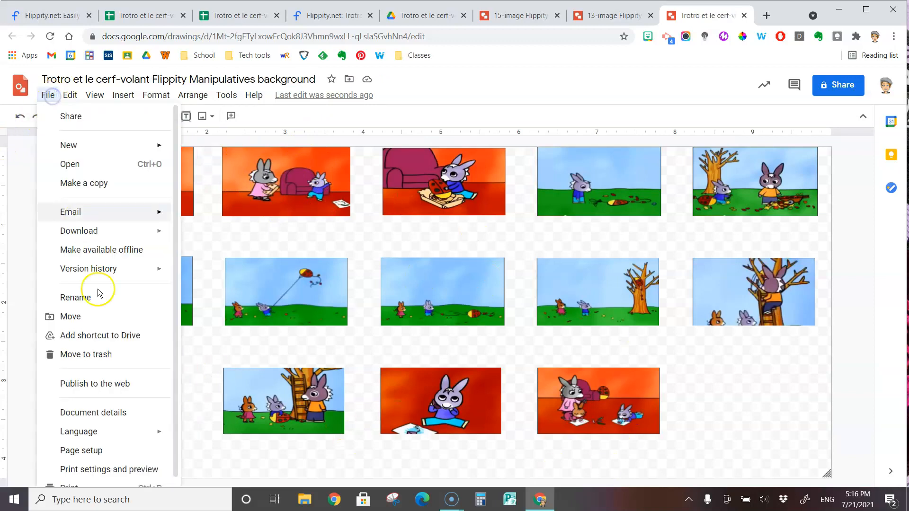
left_click(122, 386)
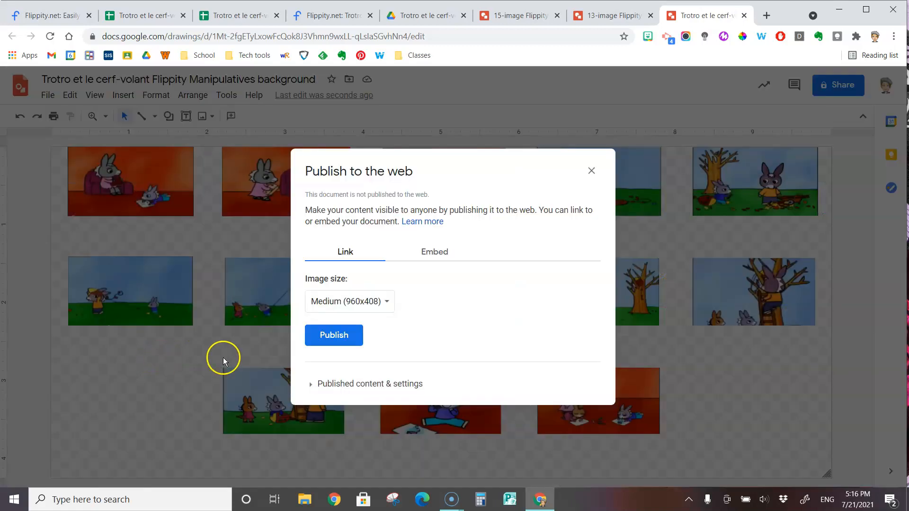
left_click(341, 336)
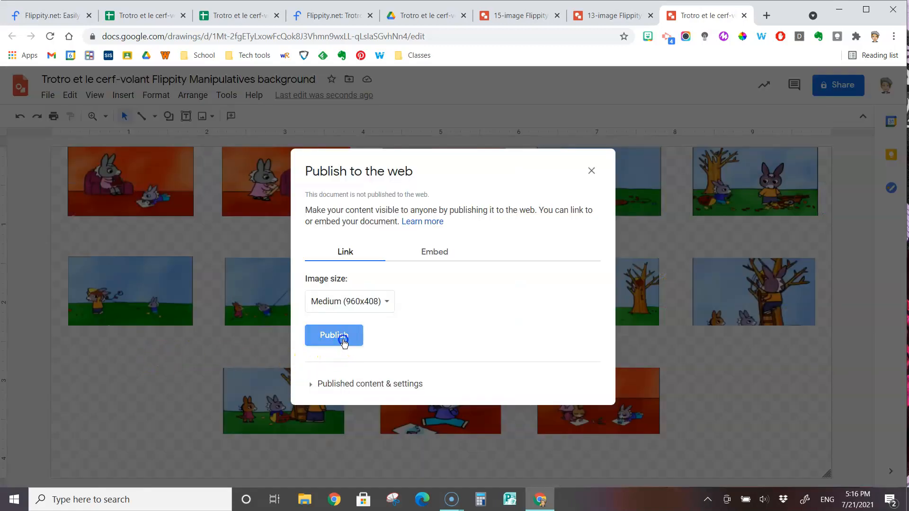
left_click(513, 103)
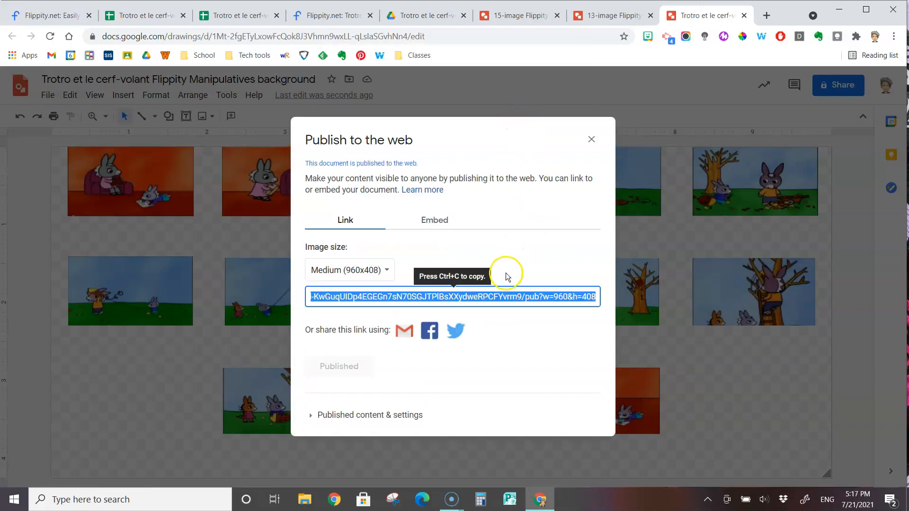
In the PHRASES spreadsheet's Backgrounds sheet, paste the published drawing link into B2 and enter "image" as its name in A2
left_click(144, 16)
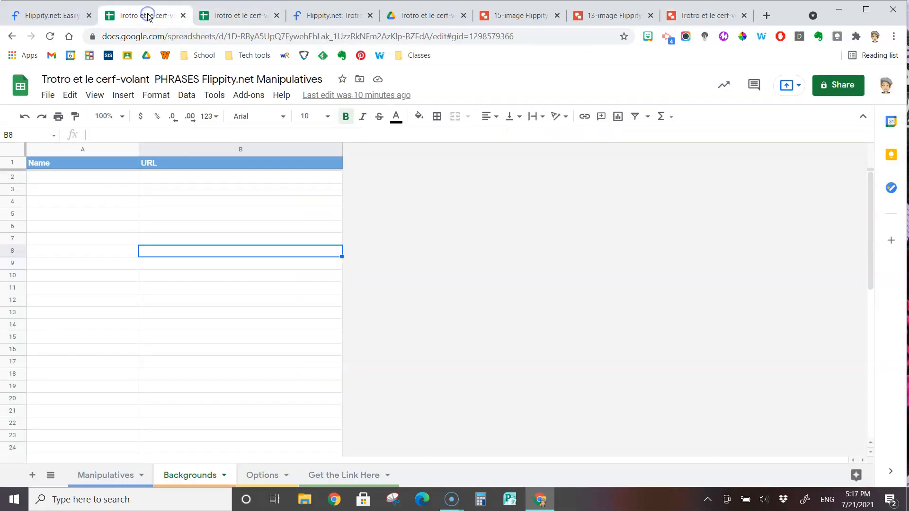
left_click(196, 176)
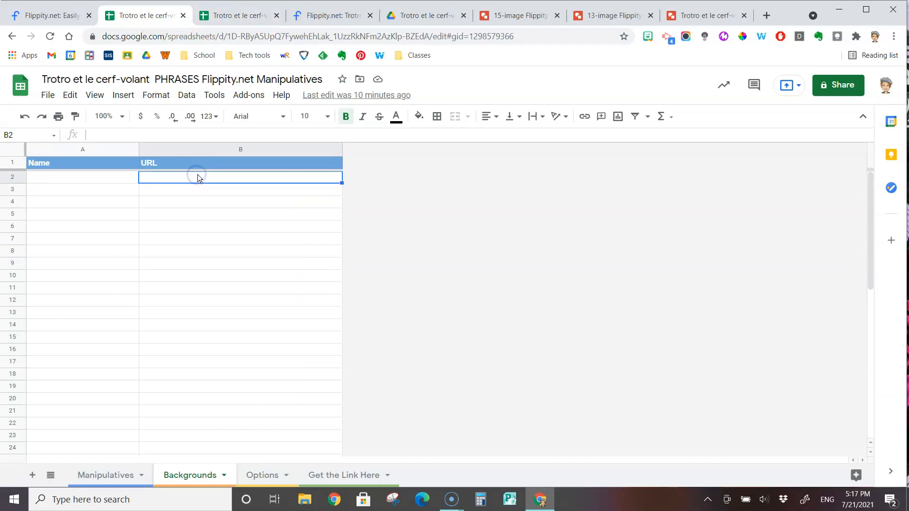
type("https://docs.google.com/drawings/d/e/2PACX-1vTQKtNxGdMzpka2Gg-W0njSOzgHFeH16w-d-KwGuqUIDp4EGEGn7sN70SGJTPlBsXXydweRPCFYvrm9/pub?w=960&h=408")
left_click(203, 203)
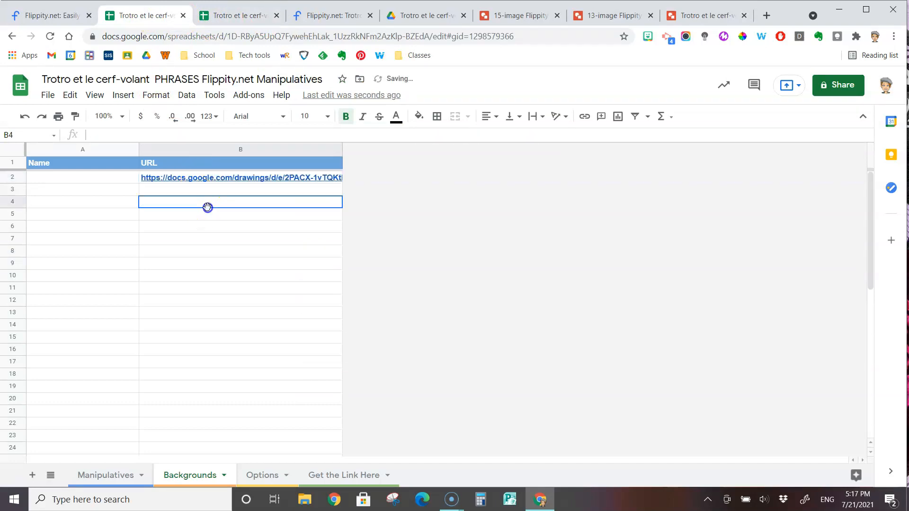
left_click(110, 177)
type("iamge")
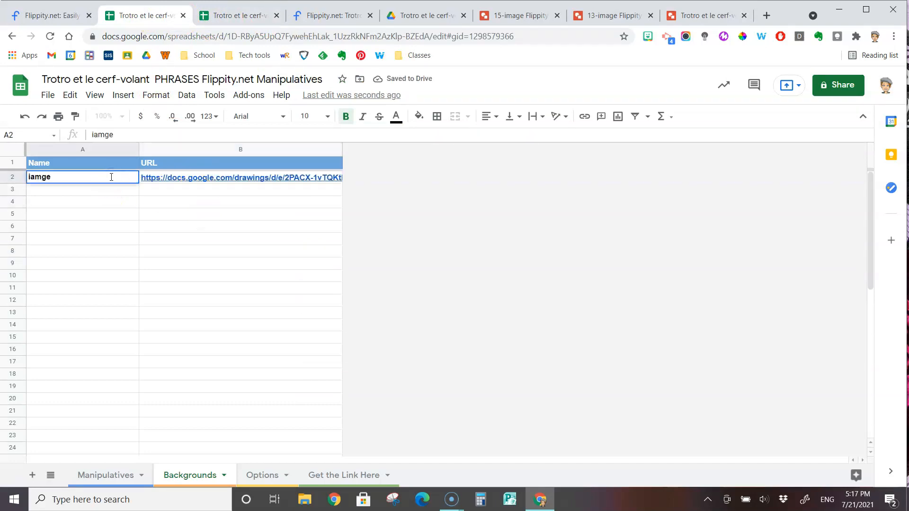
type("age")
key("Tab")
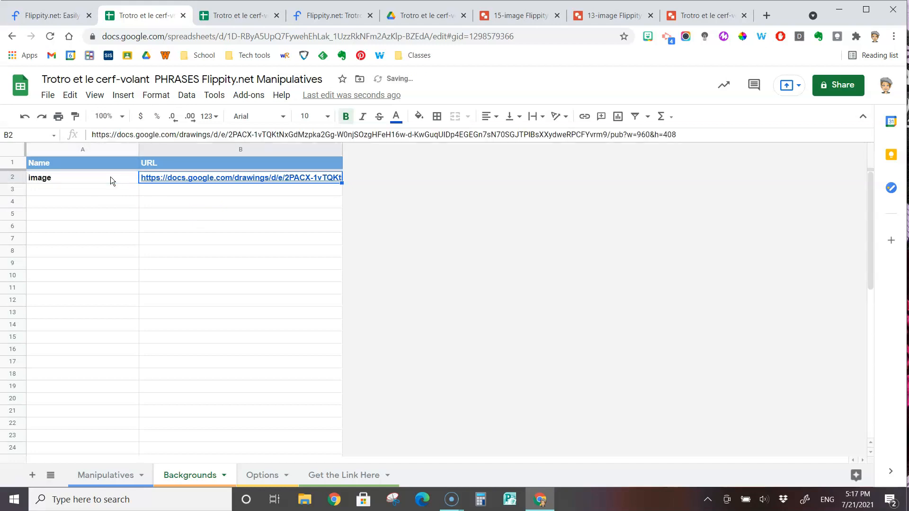
left_click(219, 238)
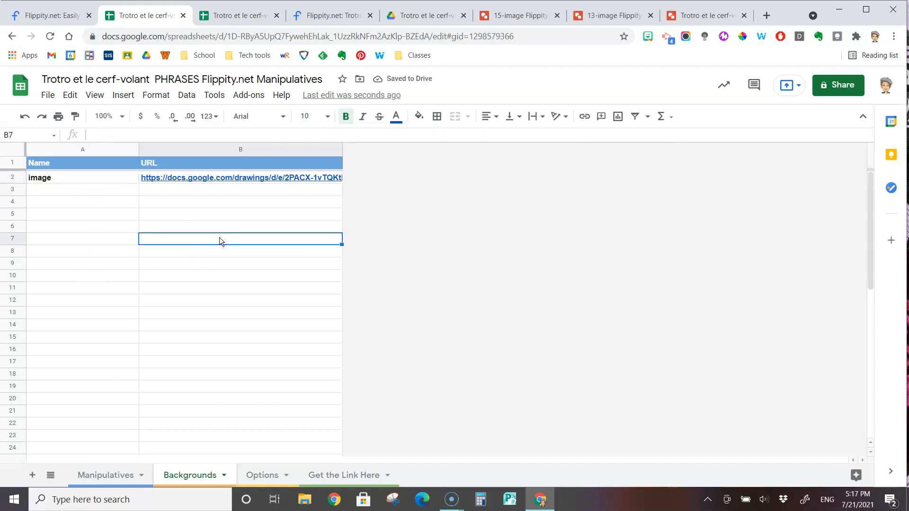
On the Manipulatives sheet, fill the Color cells B2 to B14 with "yellow" for all the phrases
left_click(114, 477)
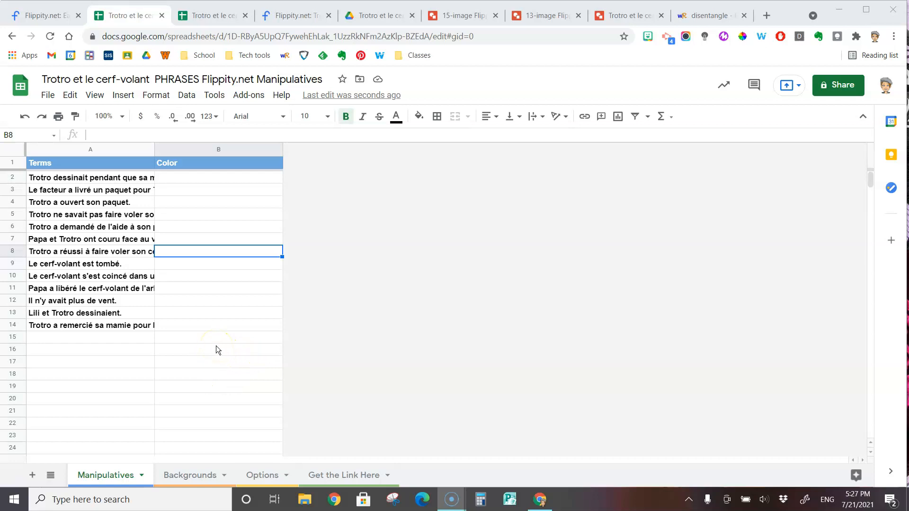
left_click(239, 178)
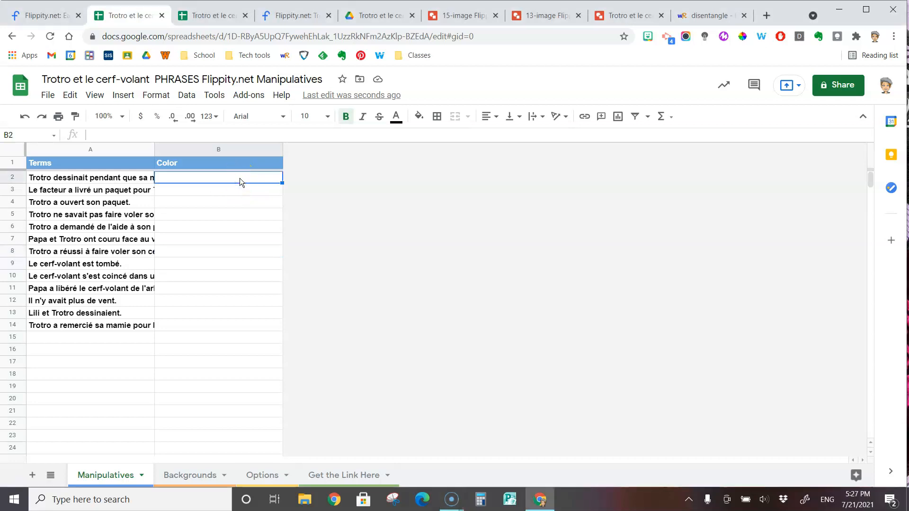
left_click(626, 17)
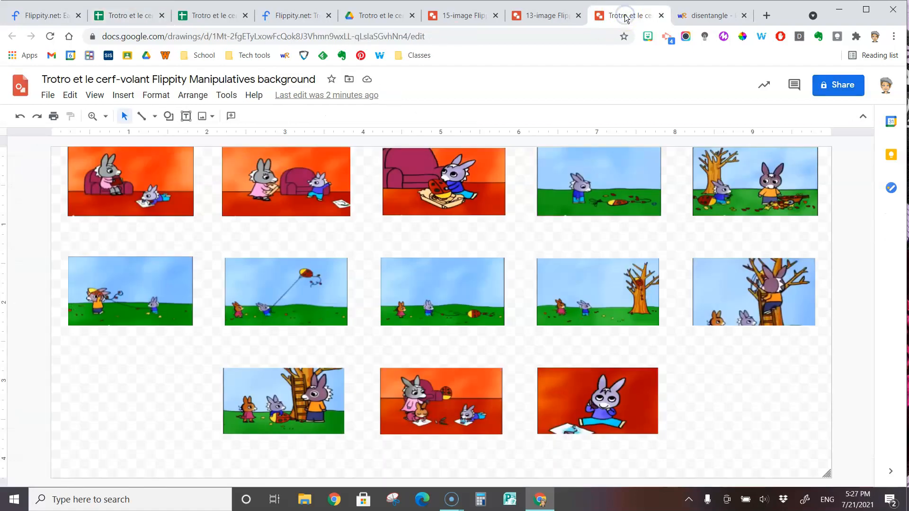
left_click(129, 16)
type("yellow")
key("Return")
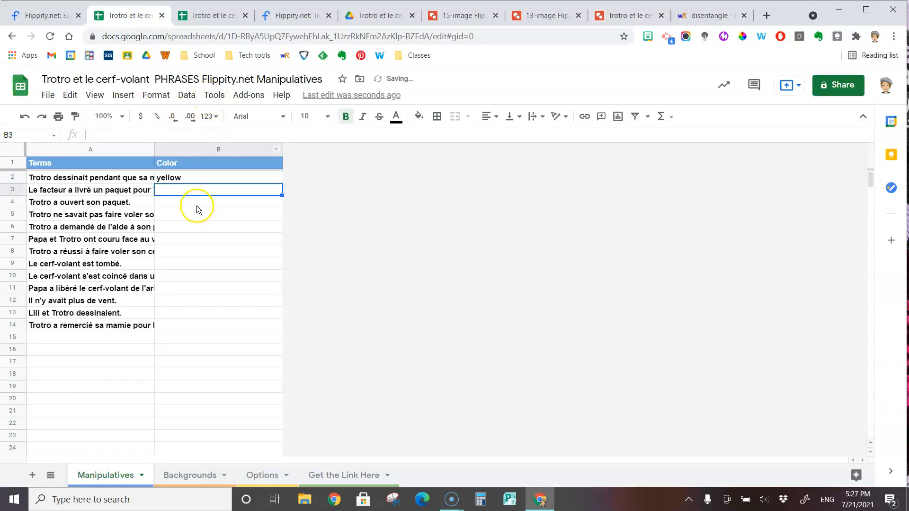
left_click(190, 179)
key("ctrl+c")
left_click_drag(200, 194, 194, 323)
key("ctrl+v")
left_click(197, 349)
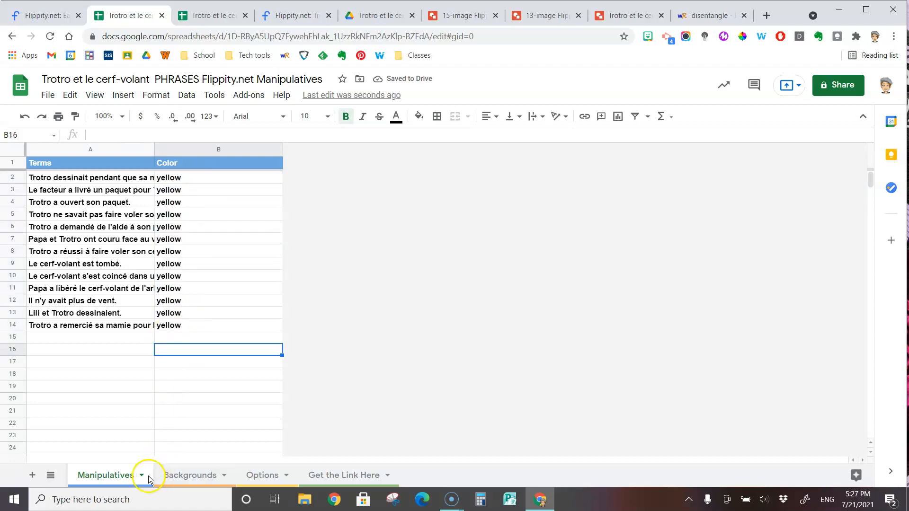
Set the Font option to Poppins on the Options sheet
left_click(205, 477)
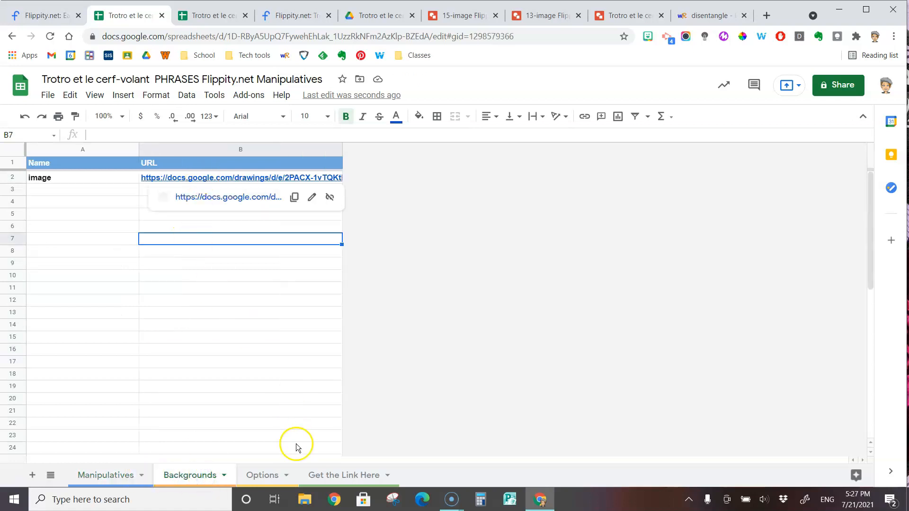
left_click(283, 475)
left_click(290, 194)
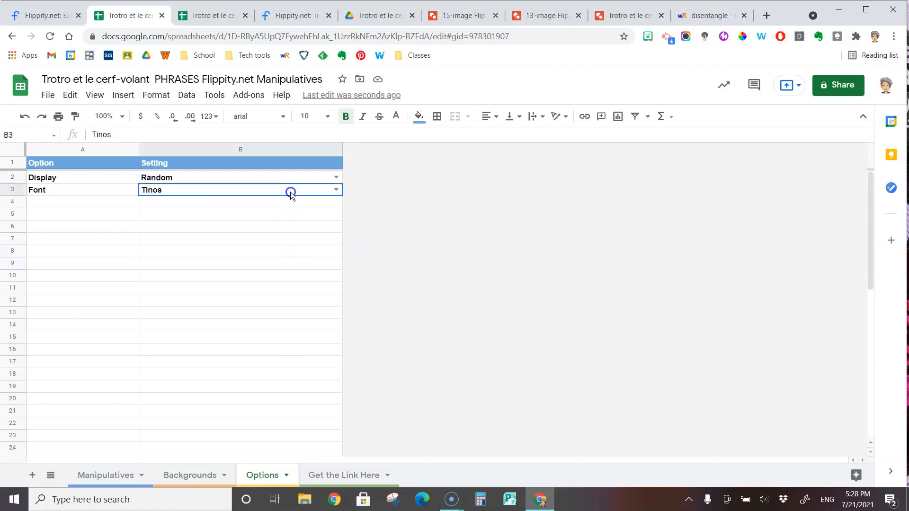
left_click(335, 190)
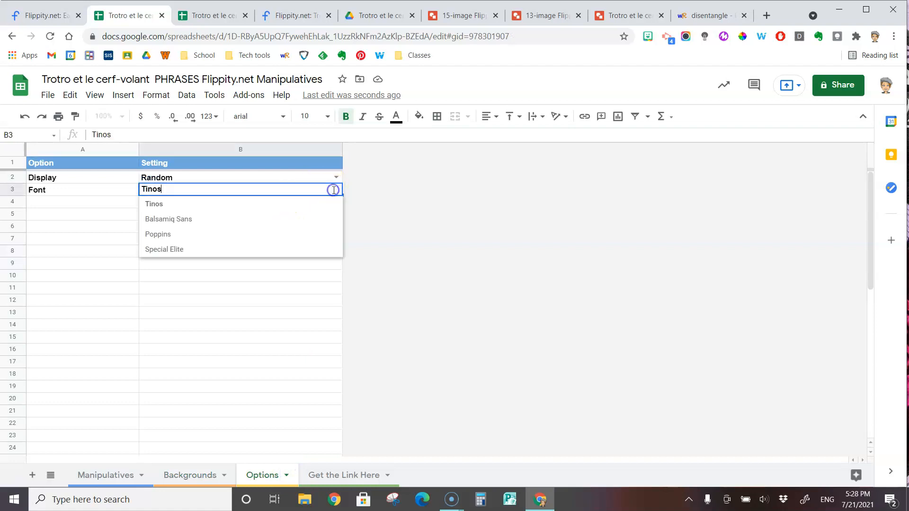
left_click(297, 234)
left_click(269, 252)
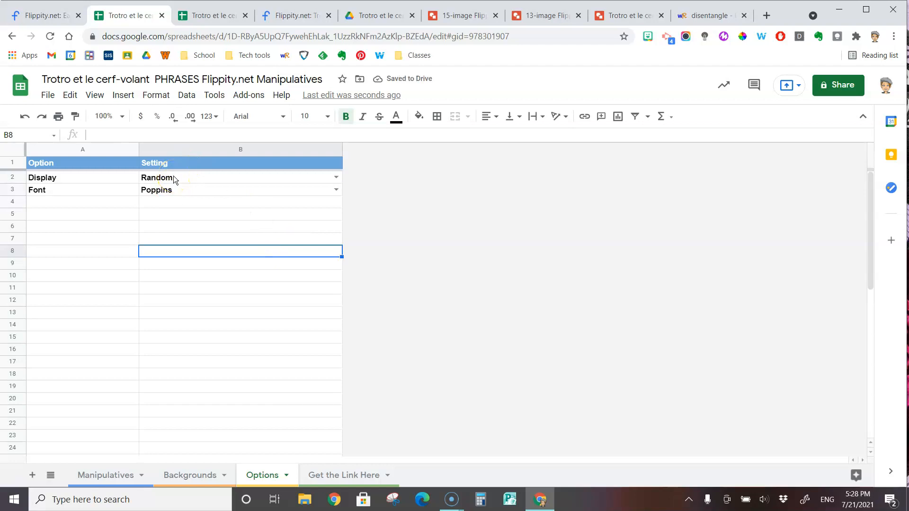
Publish the entire PHRASES spreadsheet to the web as a web page
left_click(126, 475)
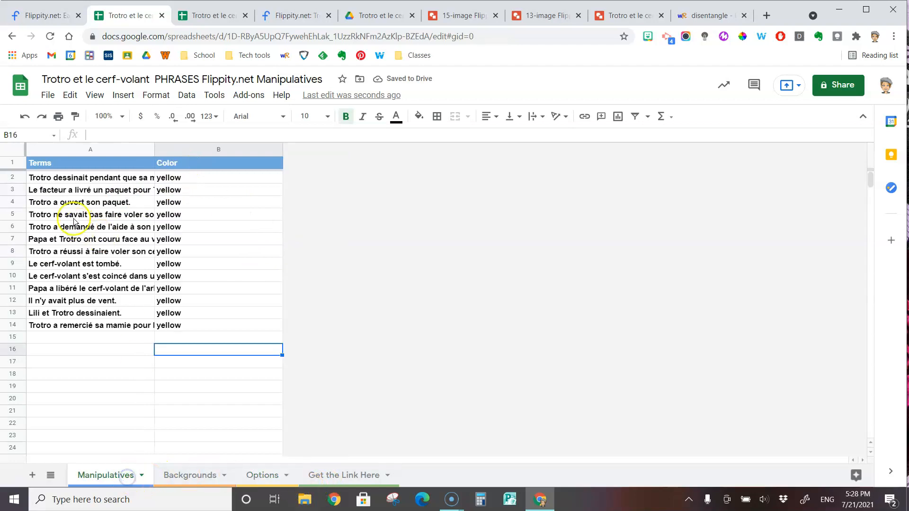
left_click(47, 94)
left_click(94, 402)
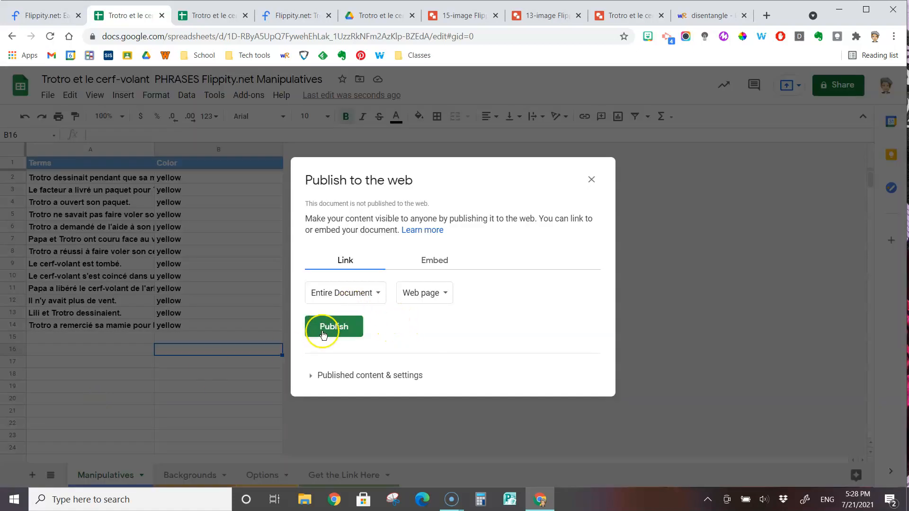
left_click(323, 334)
left_click(513, 102)
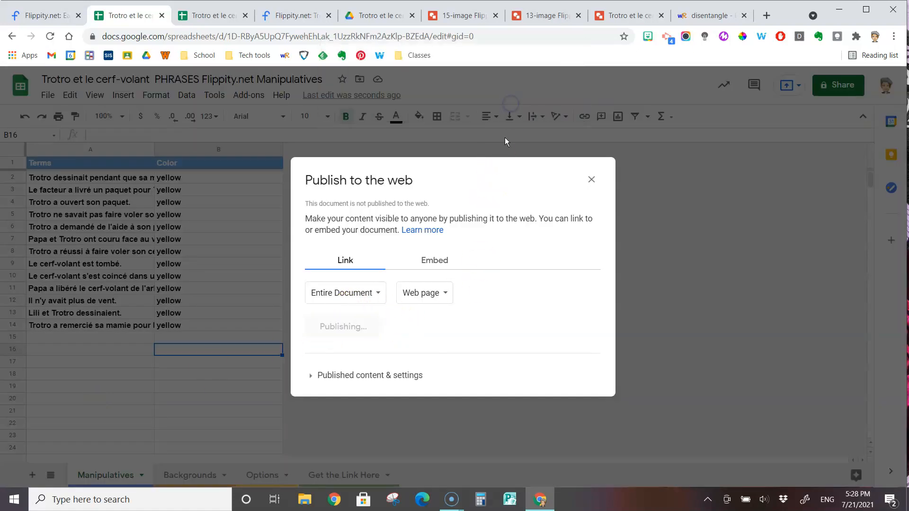
left_click(589, 142)
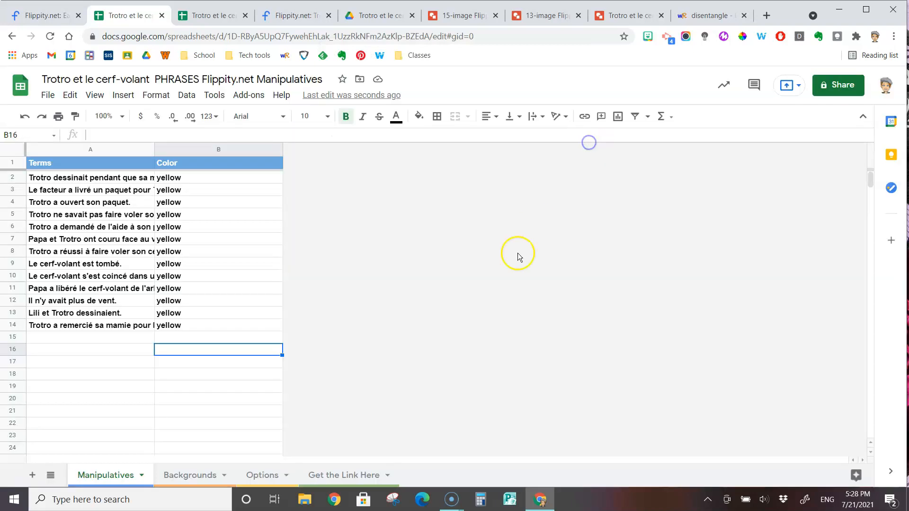
Open the Flippity Manipulatives activity from the link in A2 of the Get the Link Here sheet
left_click(346, 474)
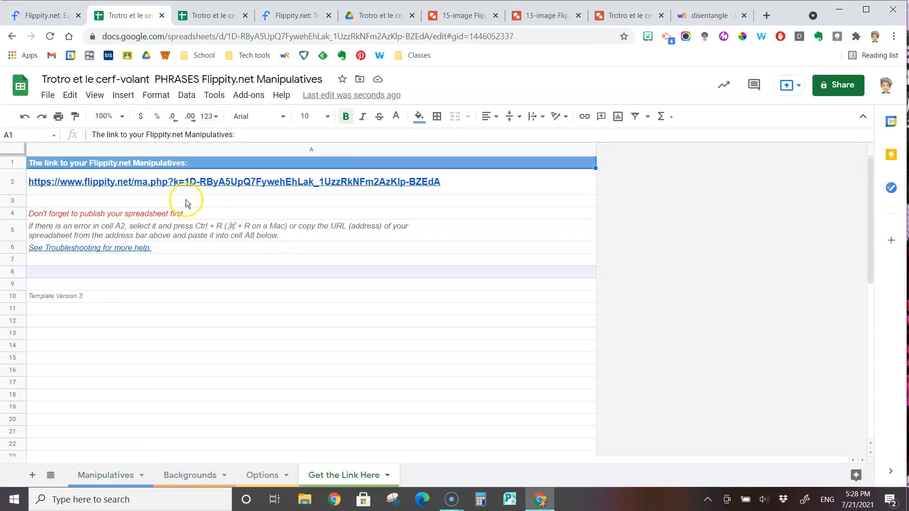
left_click(119, 181)
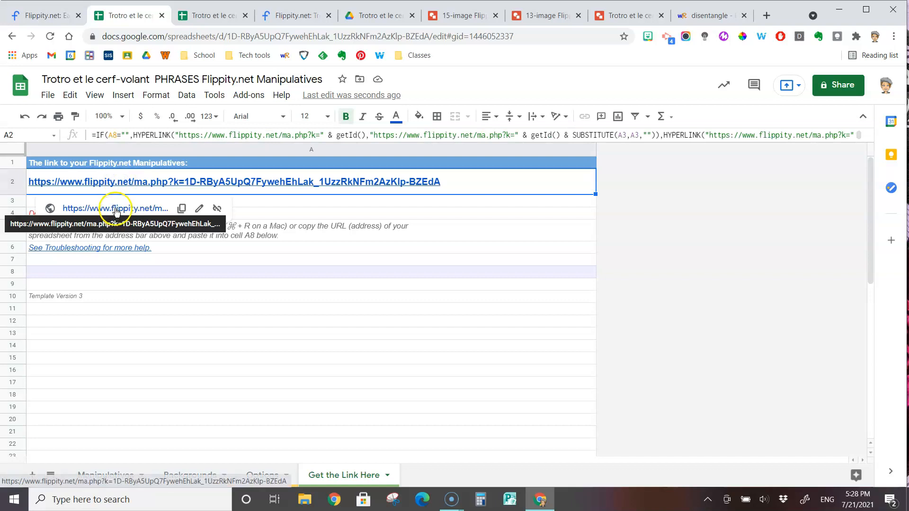
left_click(116, 209)
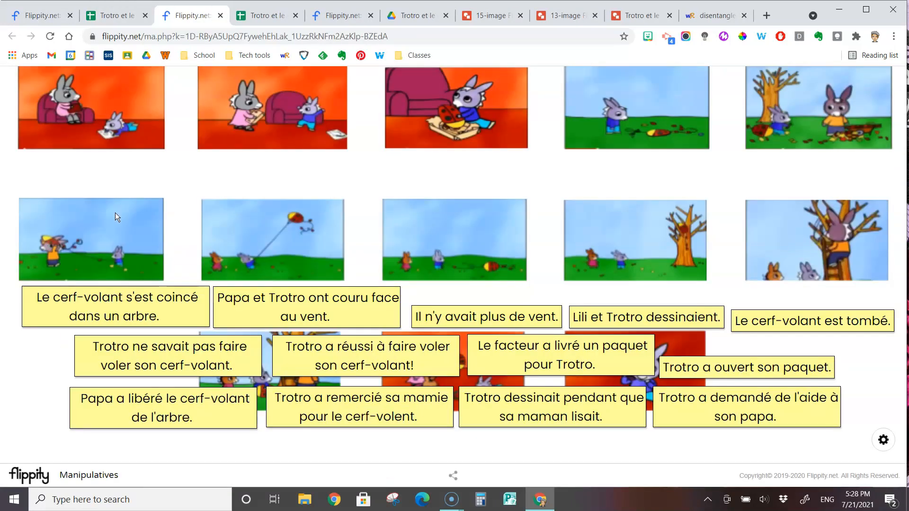
Shrink the phrase labels one level and place "Le cerf-volant est tombé." and "Trotro ne savait pas faire voler son cerf-volant." beneath their matching images
left_click(884, 441)
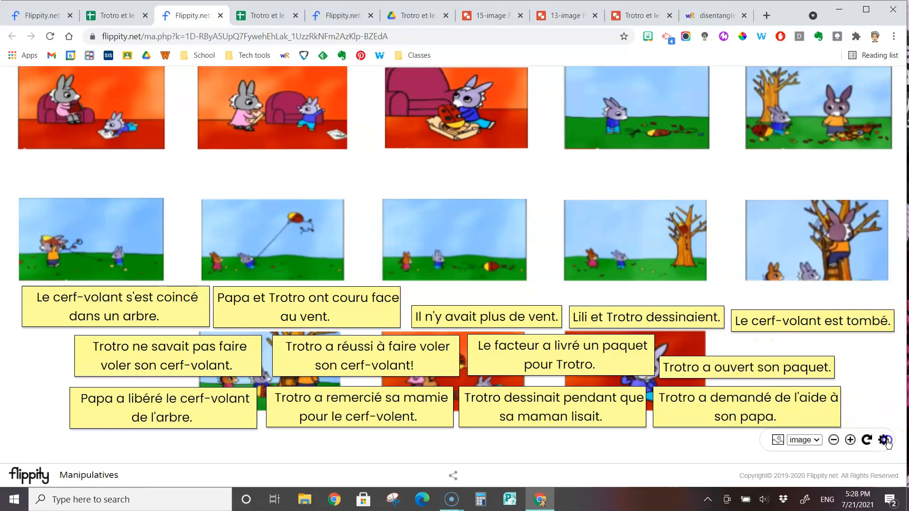
left_click(834, 441)
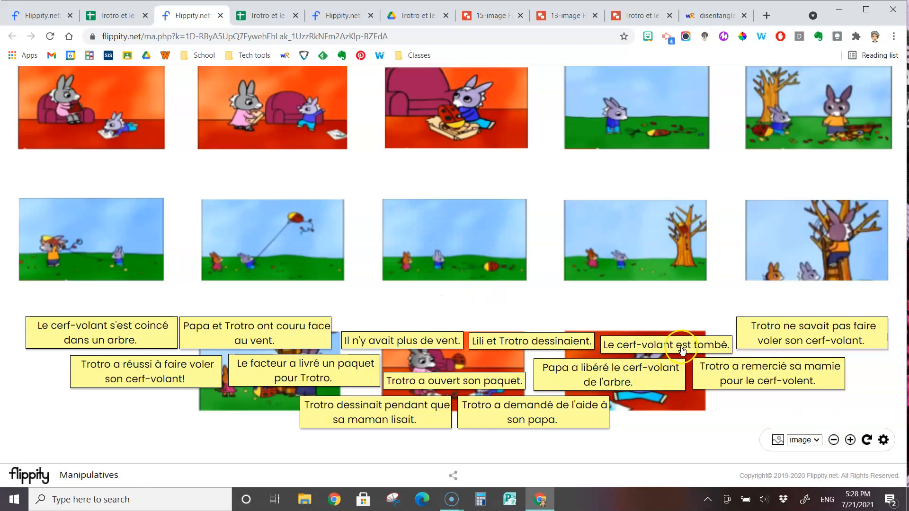
left_click_drag(681, 345, 475, 292)
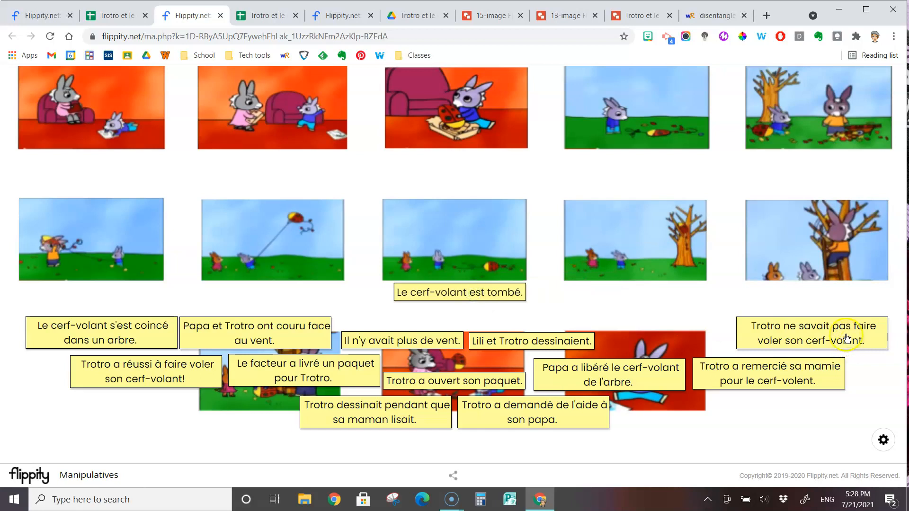
left_click_drag(846, 334, 672, 166)
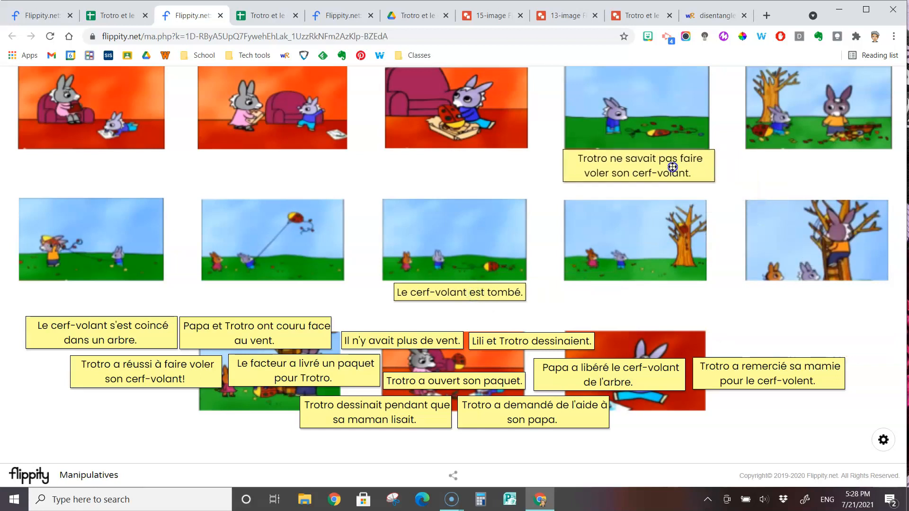
Move seven of the remaining phrase labels into the blank space around the bottom-row story images to uncover more of the pictures
left_click_drag(773, 371, 824, 313)
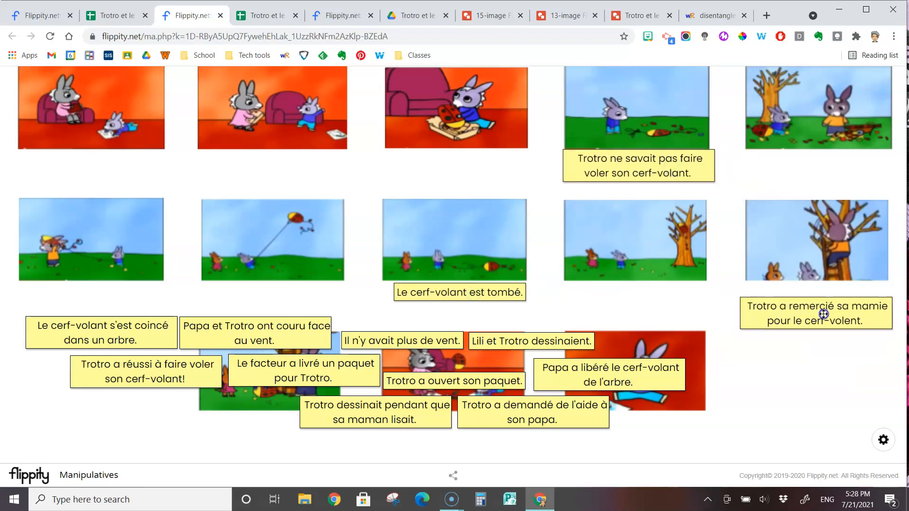
left_click_drag(642, 373, 800, 420)
left_click_drag(505, 341, 516, 447)
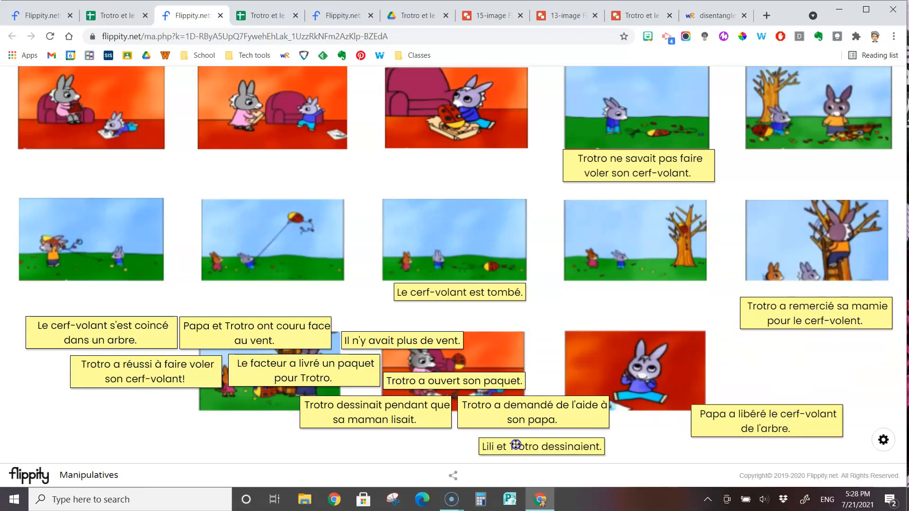
left_click_drag(300, 377, 205, 445)
left_click_drag(156, 381, 90, 395)
left_click_drag(103, 336, 92, 367)
left_click_drag(257, 327, 167, 316)
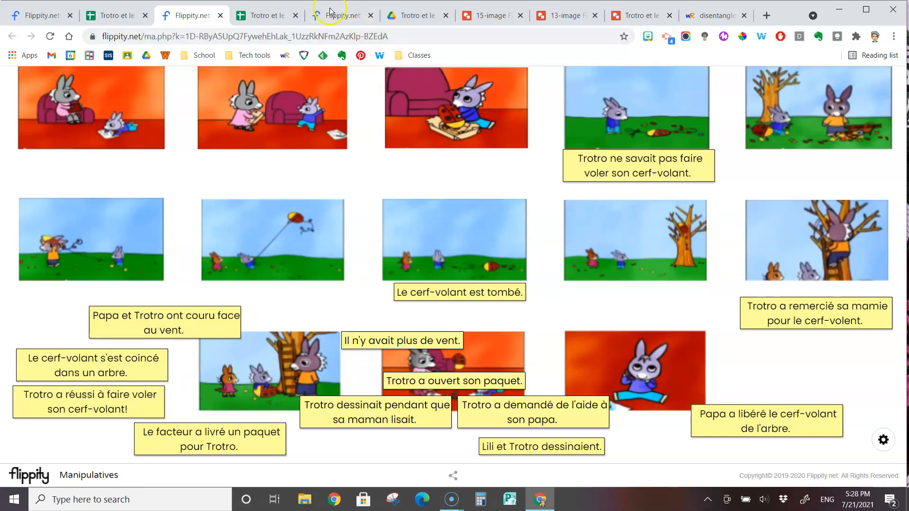
View the numbered image-ordering activity for Trotro et le cerf-volant for comparison, and return to the phrases activity
left_click(340, 19)
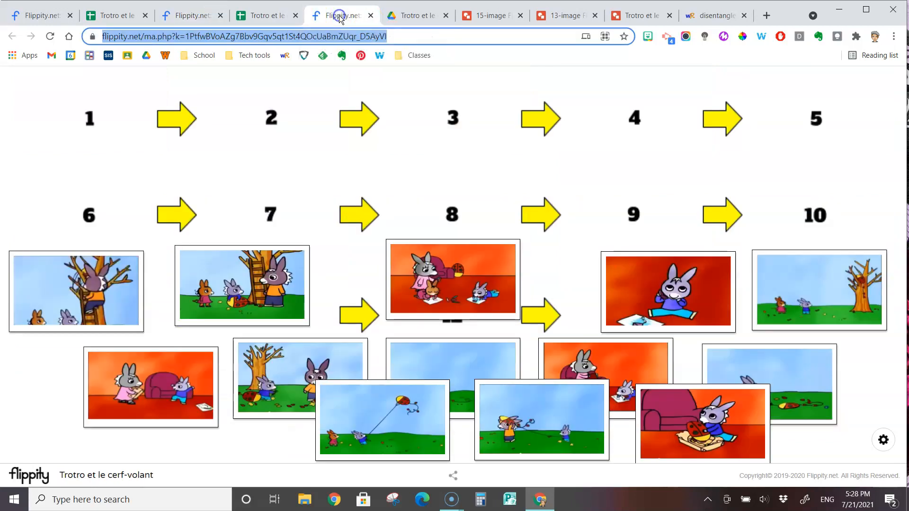
left_click(247, 283)
left_click(193, 15)
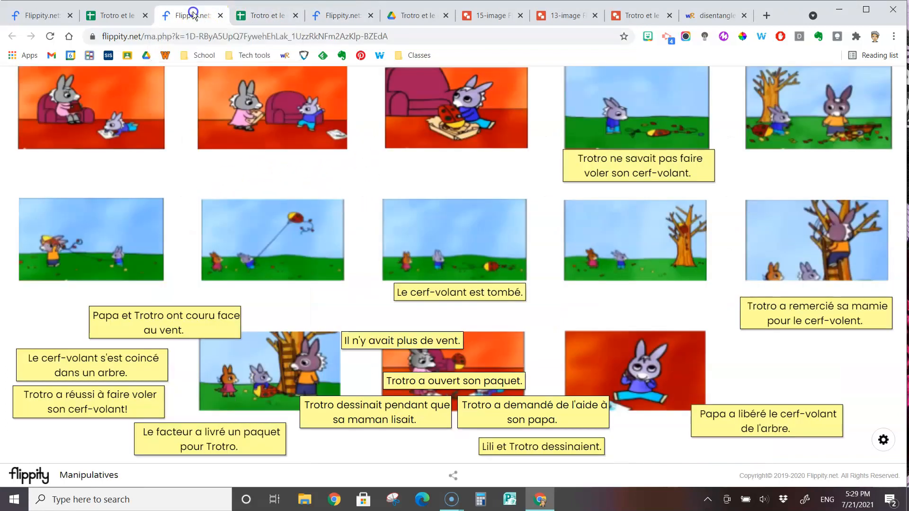